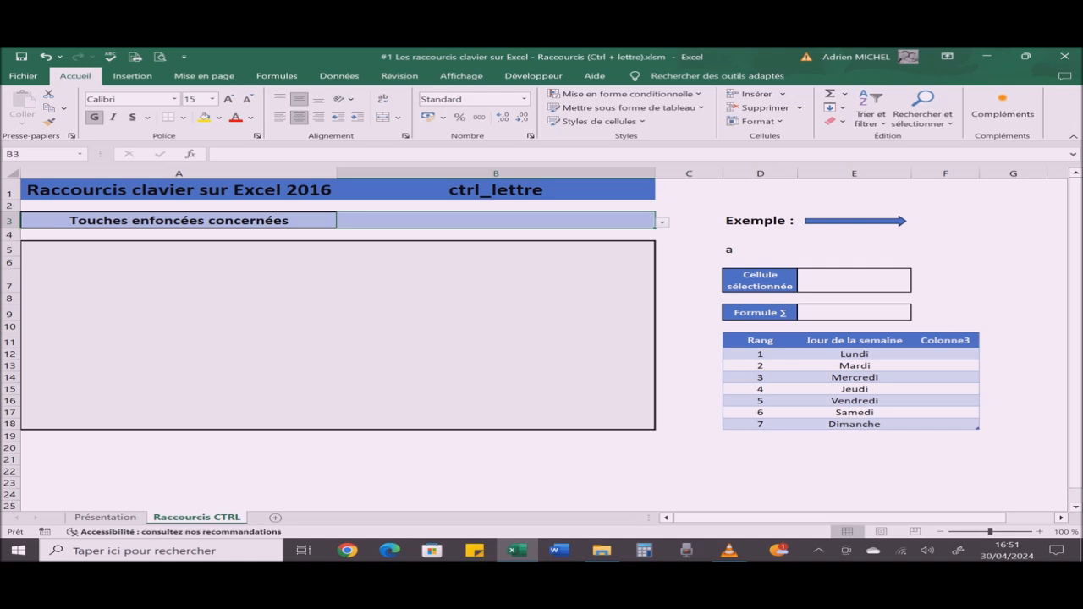
Step: Set cell B3 to the Ctrl a entry and select the entire sheet starting from empty cell F5
{"action": "key", "text": "alt+Down"}
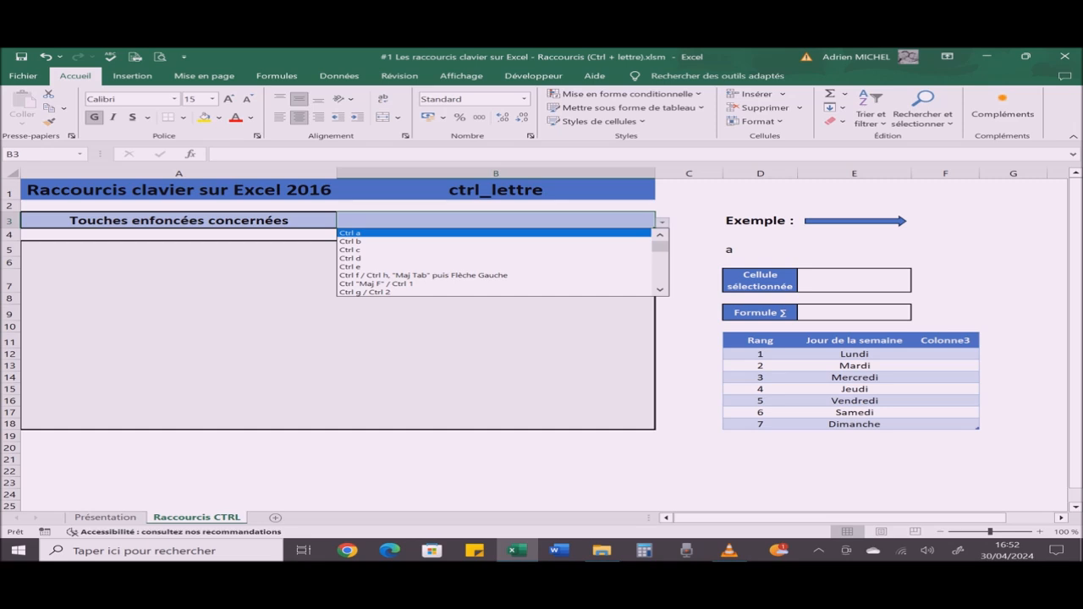
{"action": "key", "text": "Return"}
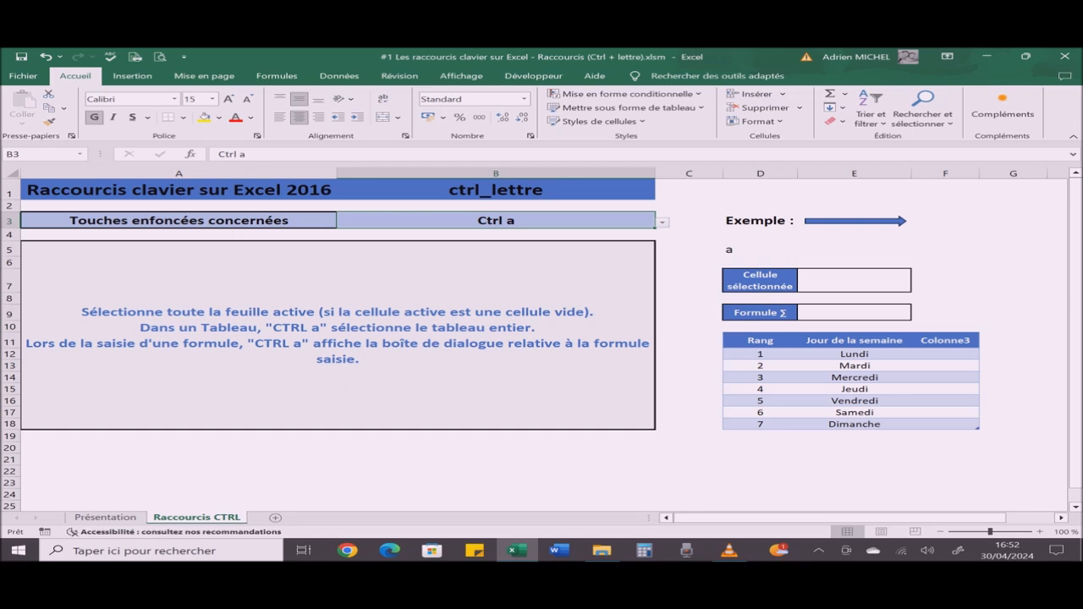
{"action": "left_click", "coordinate": [946, 249]}
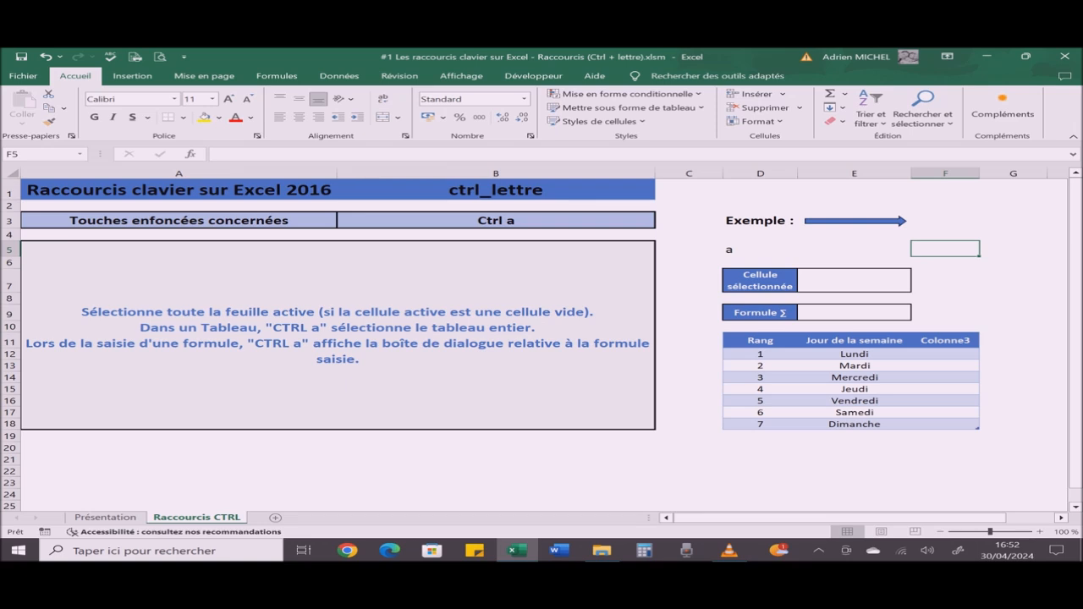
{"action": "key", "text": "ctrl+a"}
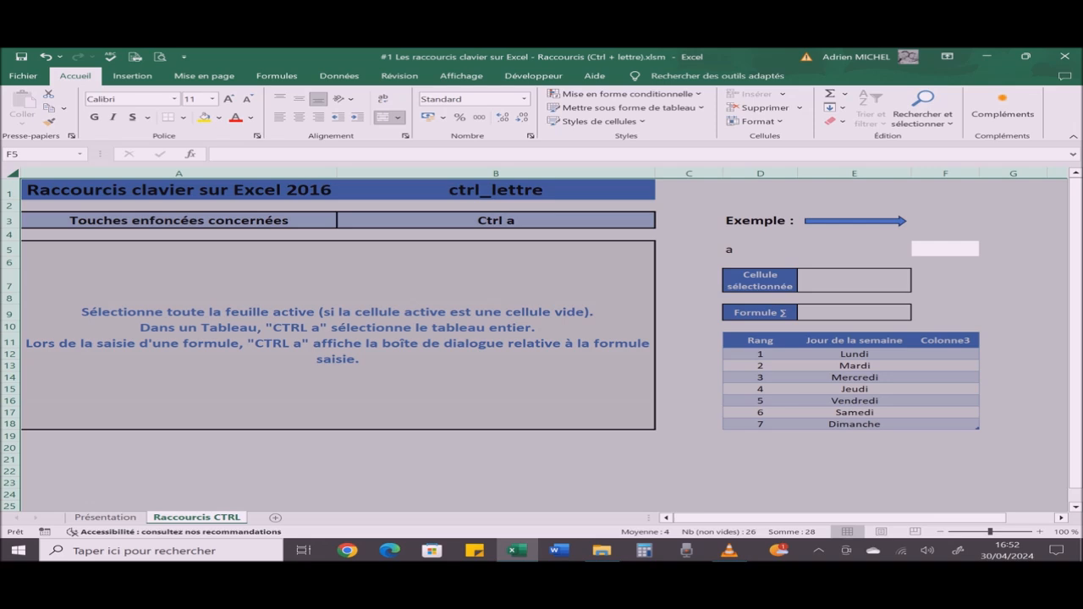
Step: Release the sheet selection at cell F5 and select the entire weekday table starting from its Rang header
{"action": "double_click", "coordinate": [945, 248]}
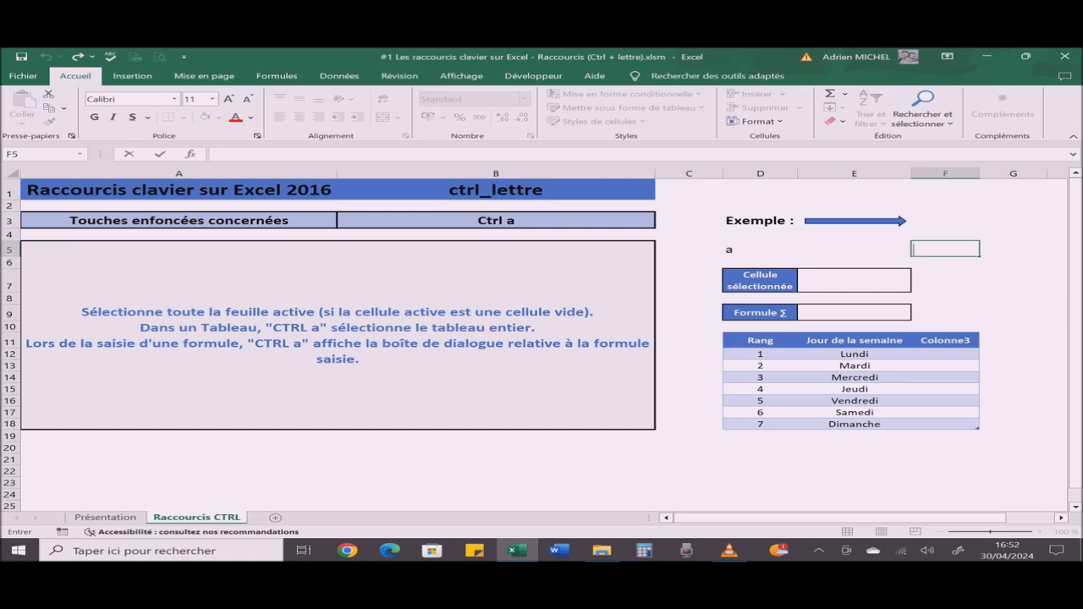
{"action": "left_click", "coordinate": [760, 340]}
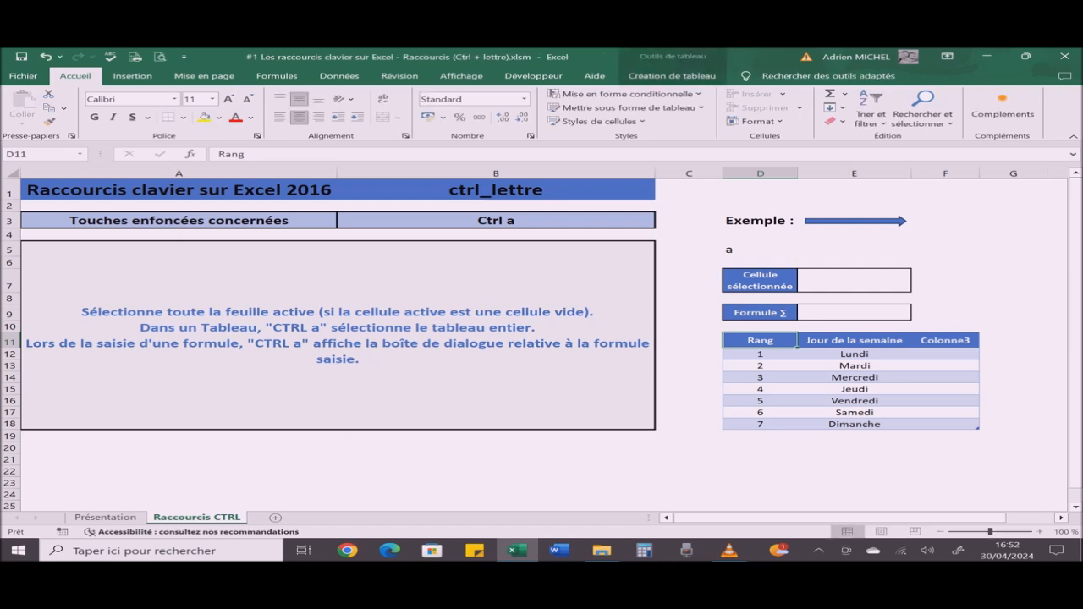
{"action": "key", "text": "ctrl+a"}
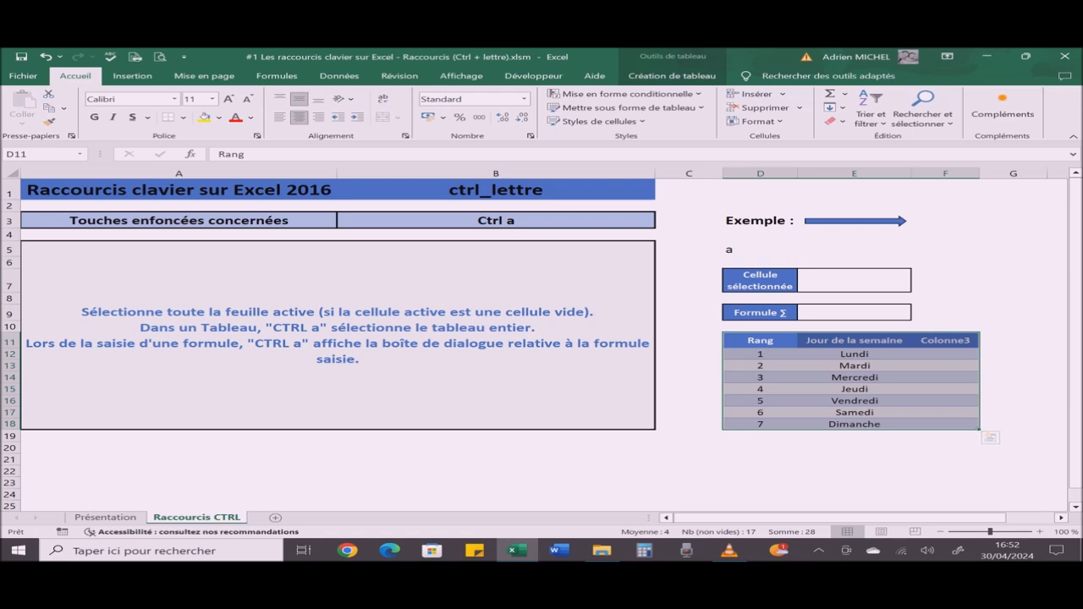
Step: Begin a SOMME formula in cell E9 to display its function arguments dialog, and cancel the entry
{"action": "left_click", "coordinate": [854, 313]}
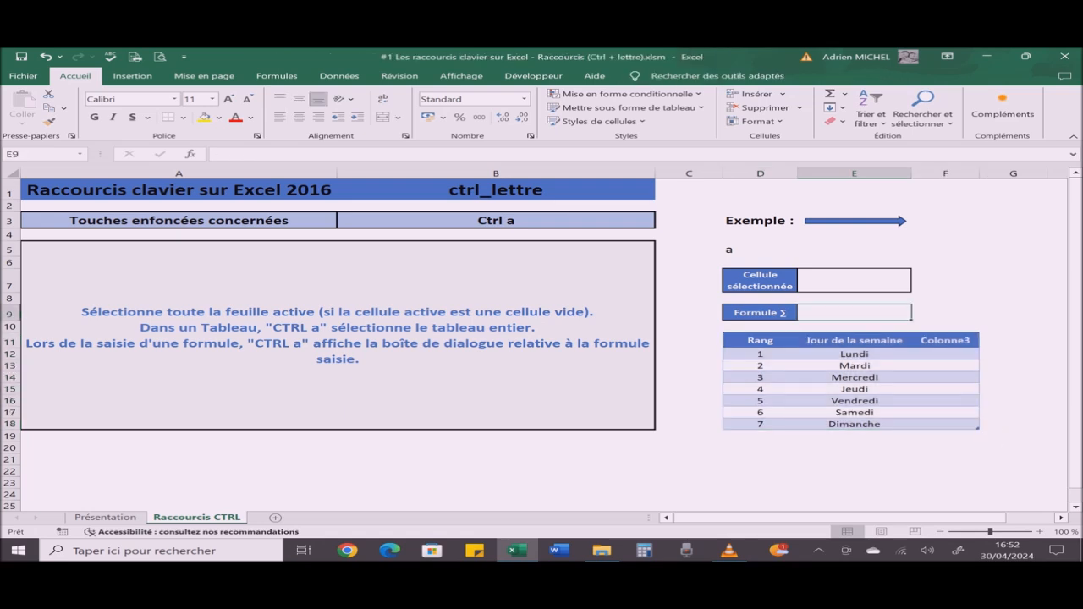
{"action": "type", "text": "=somme"}
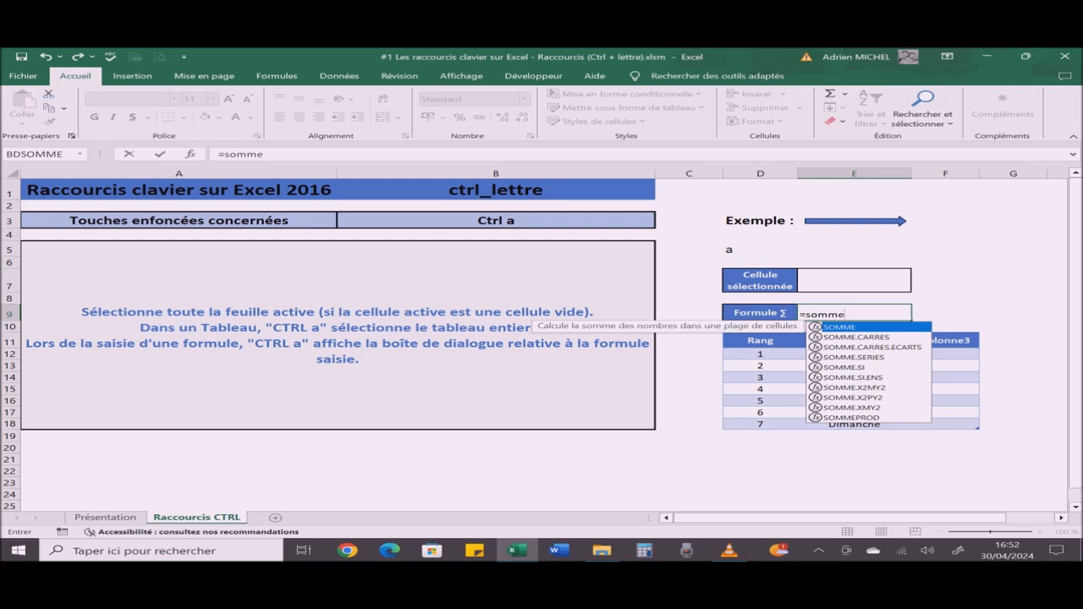
{"action": "type", "text": "("}
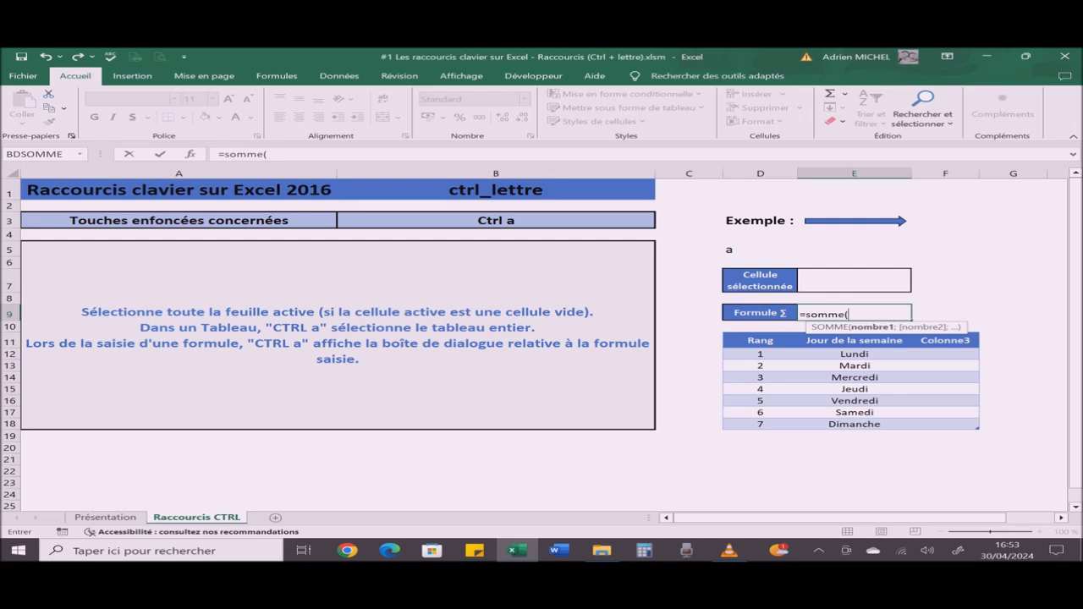
{"action": "key", "text": "ctrl+a"}
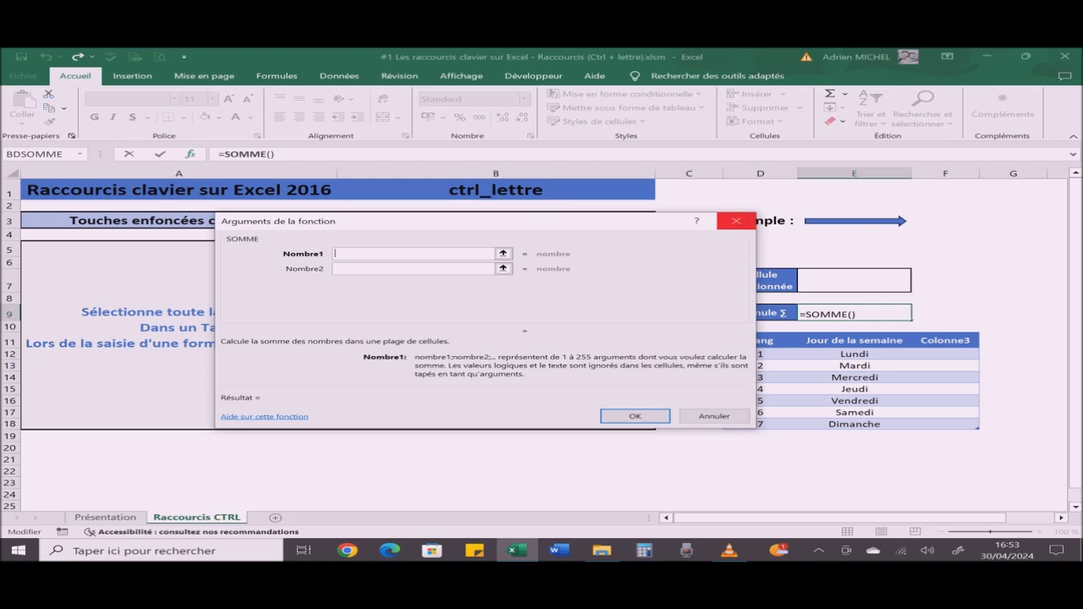
{"action": "left_click", "coordinate": [735, 221]}
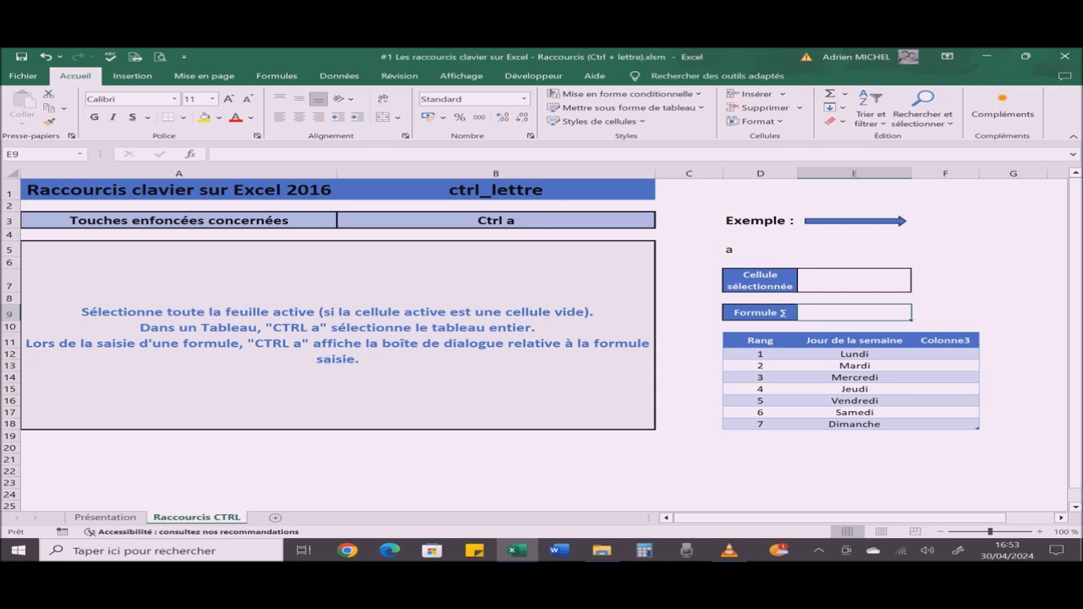
Step: Change the shortcut chosen in cell B3 to Ctrl b to display its explanation
{"action": "left_click", "coordinate": [496, 221]}
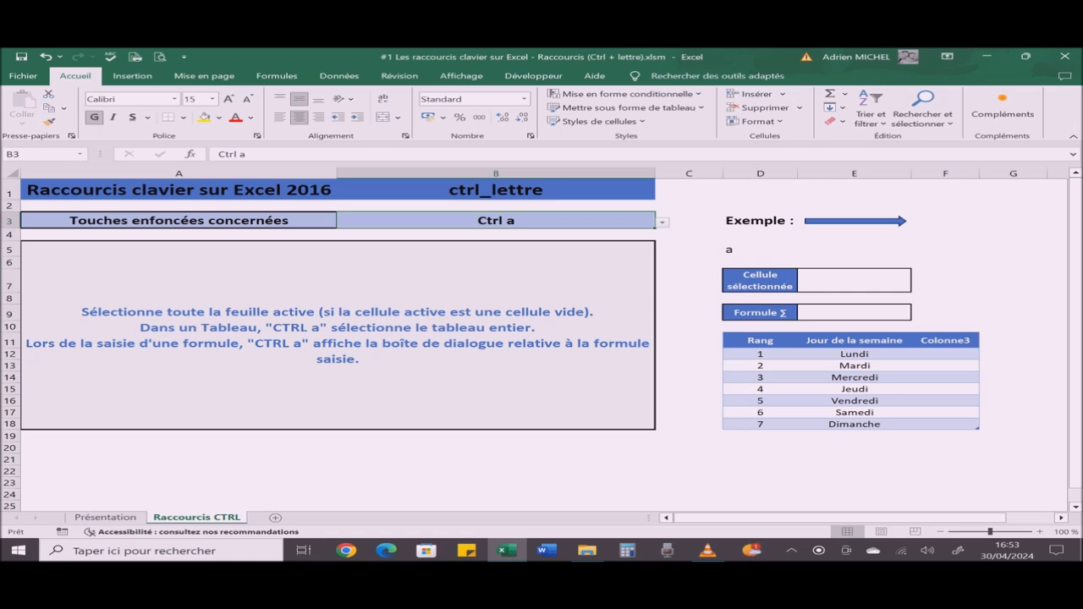
{"action": "key", "text": "alt+Down"}
{"action": "key", "text": "Down"}
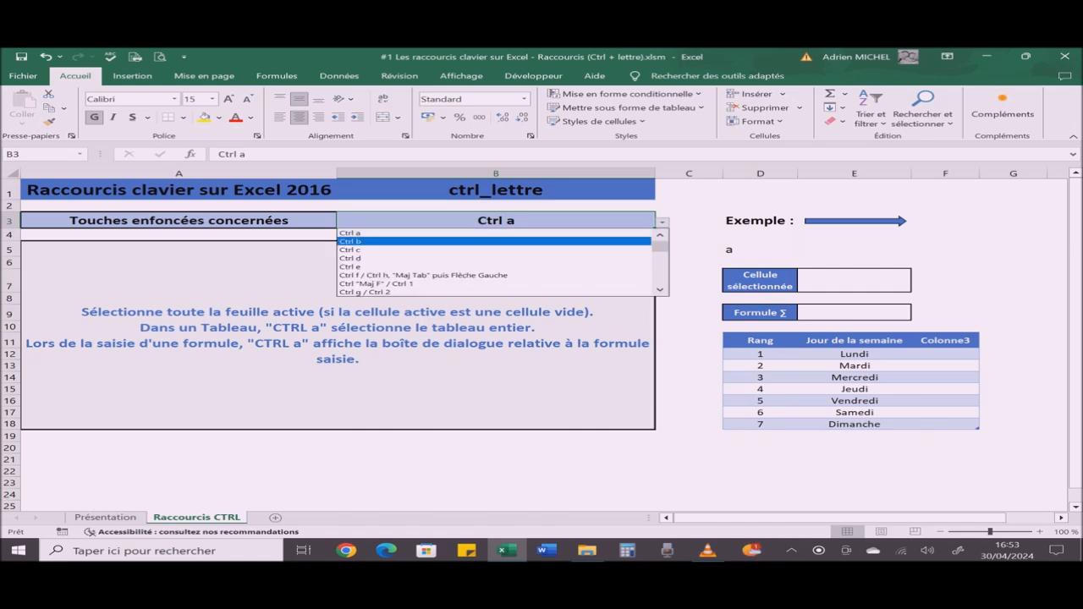
{"action": "key", "text": "Return"}
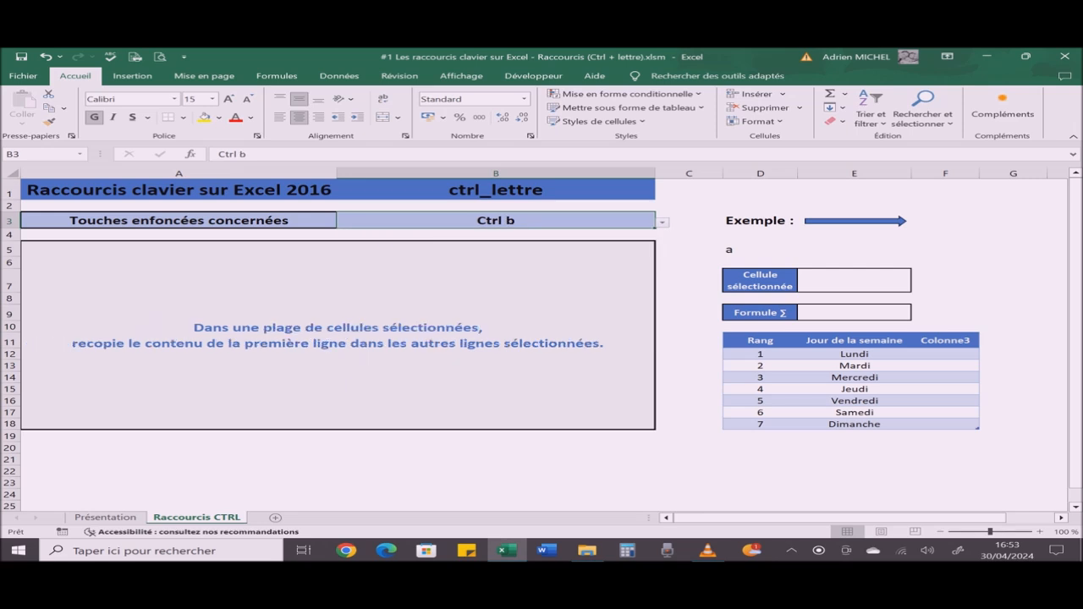
Step: Fill the header row down through the whole weekday table and undo the fill
{"action": "left_click", "coordinate": [760, 340]}
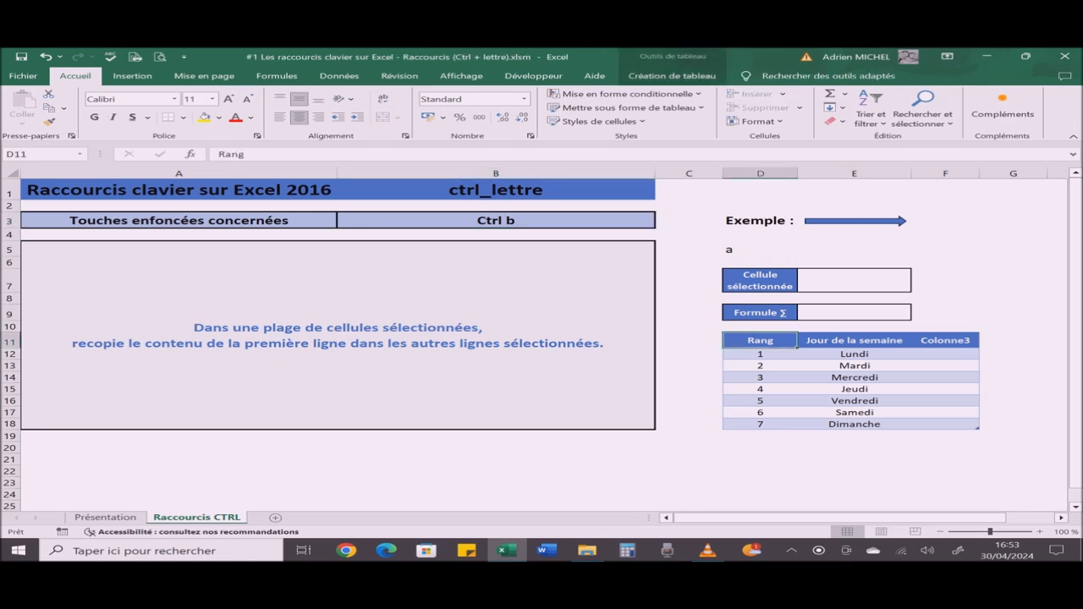
{"action": "key", "text": "ctrl+a"}
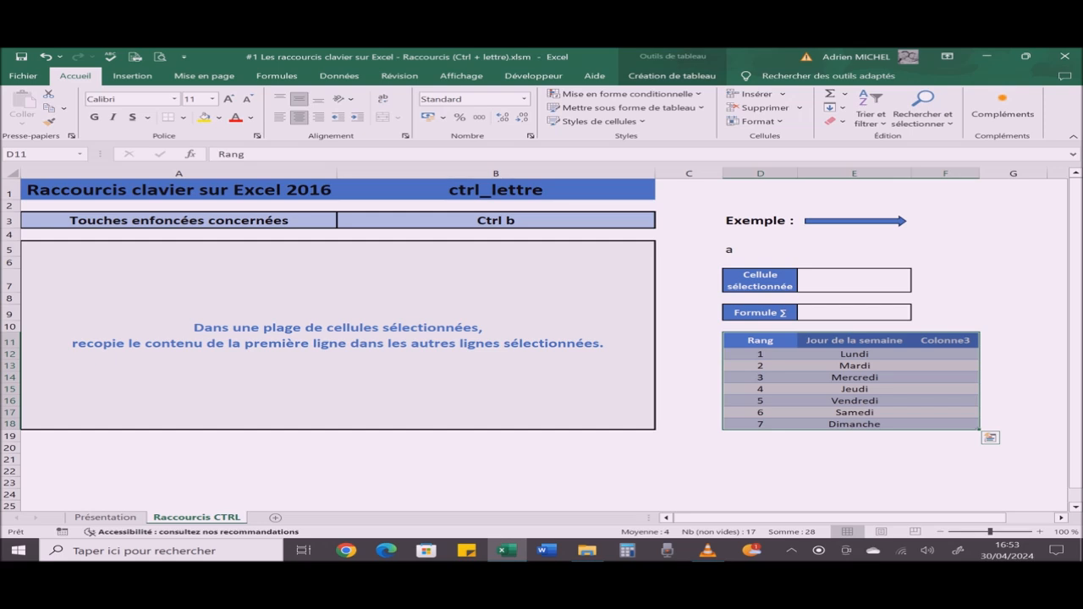
{"action": "key", "text": "ctrl+d"}
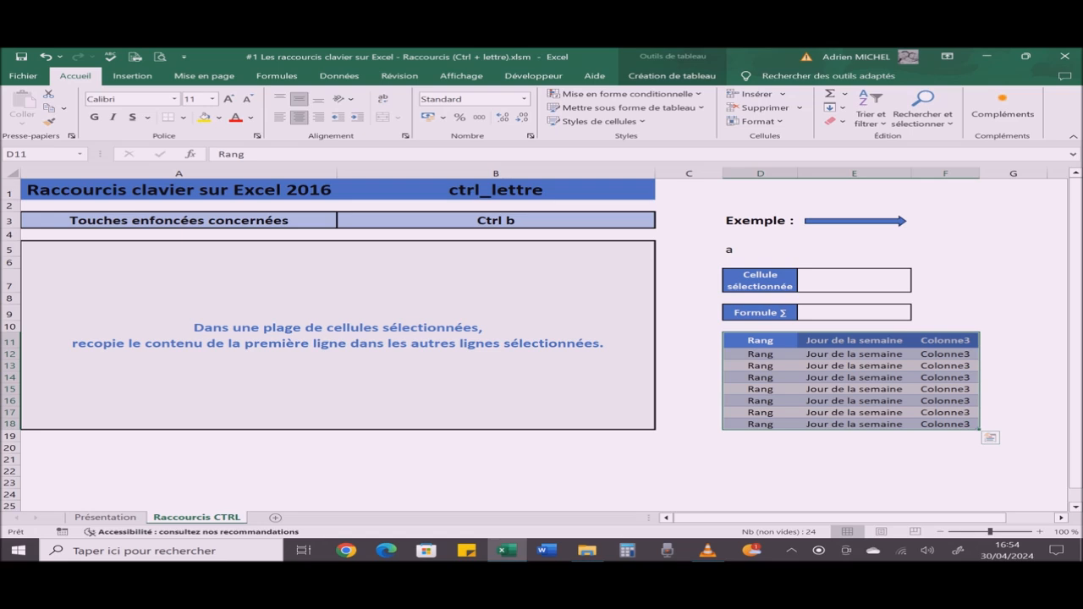
{"action": "key", "text": "ctrl+z"}
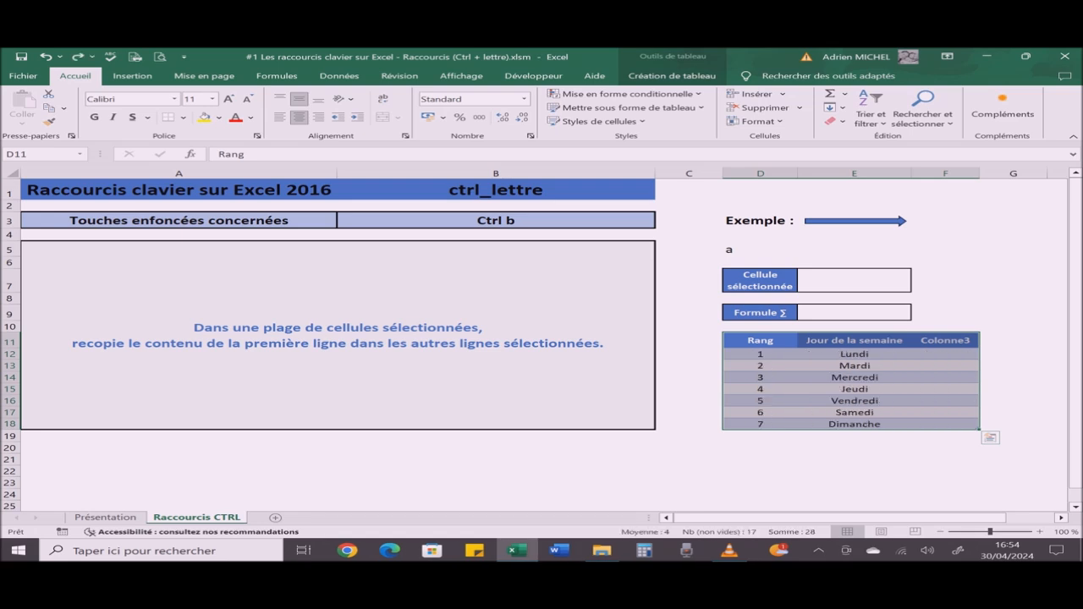
Step: Change the shortcut chosen in cell B3 to Ctrl c to display its explanation
{"action": "left_click", "coordinate": [496, 221]}
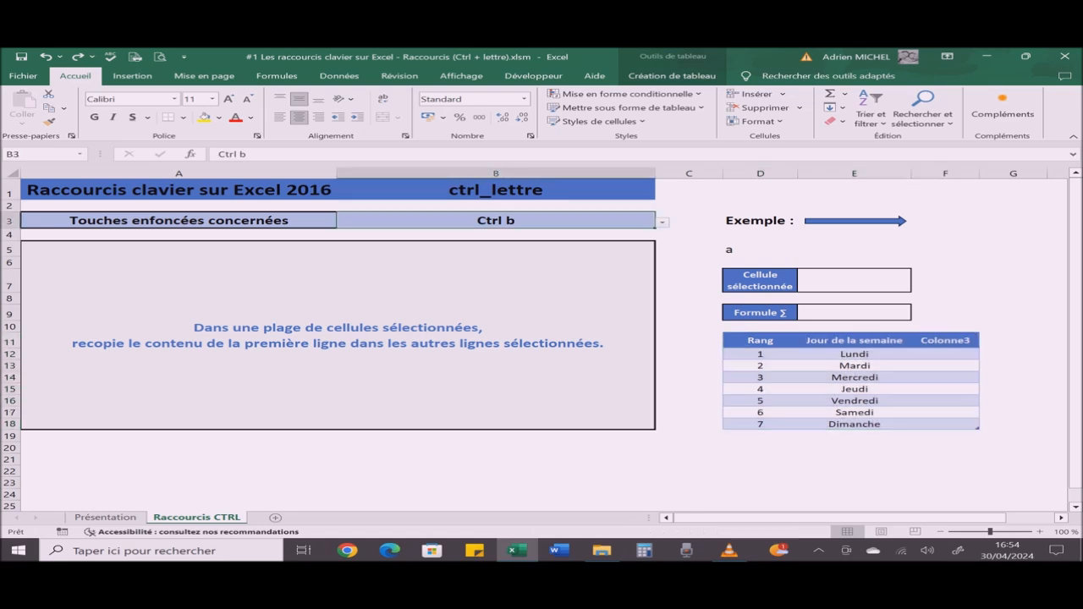
{"action": "key", "text": "alt+Down"}
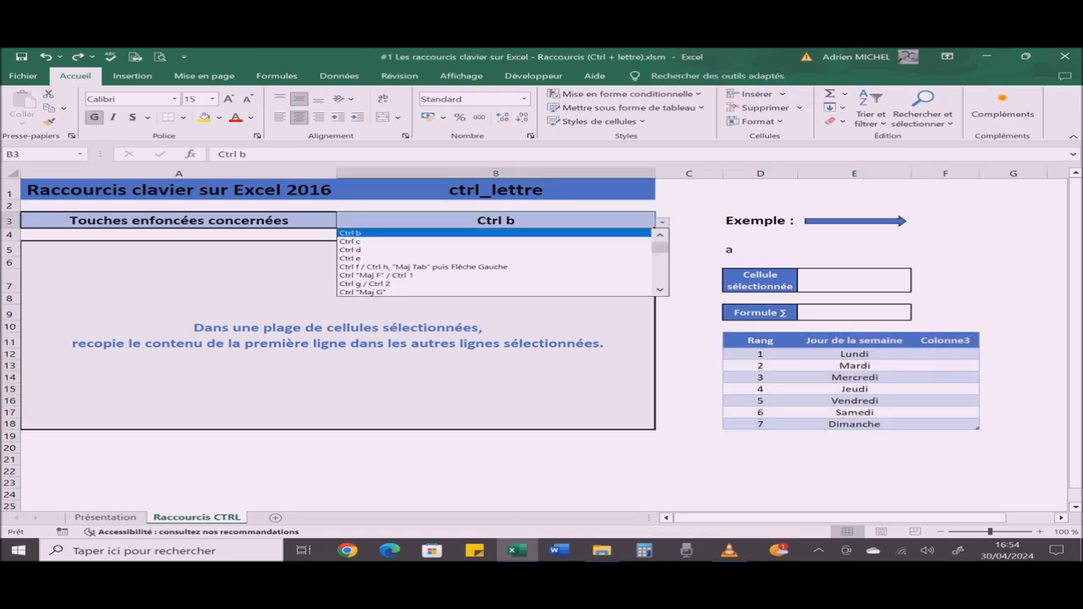
{"action": "key", "text": "Down"}
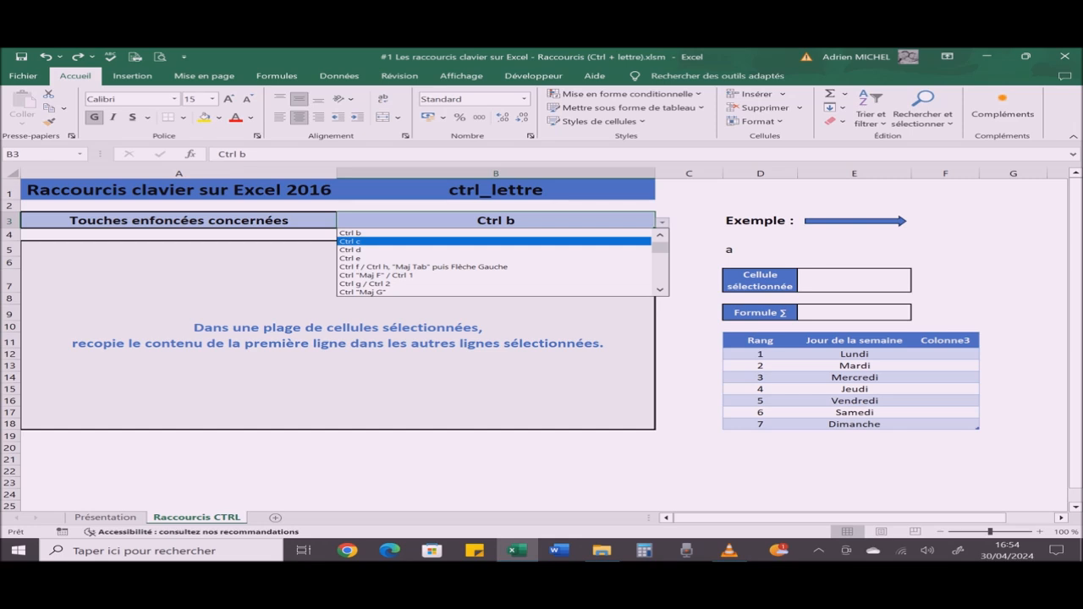
{"action": "key", "text": "Return"}
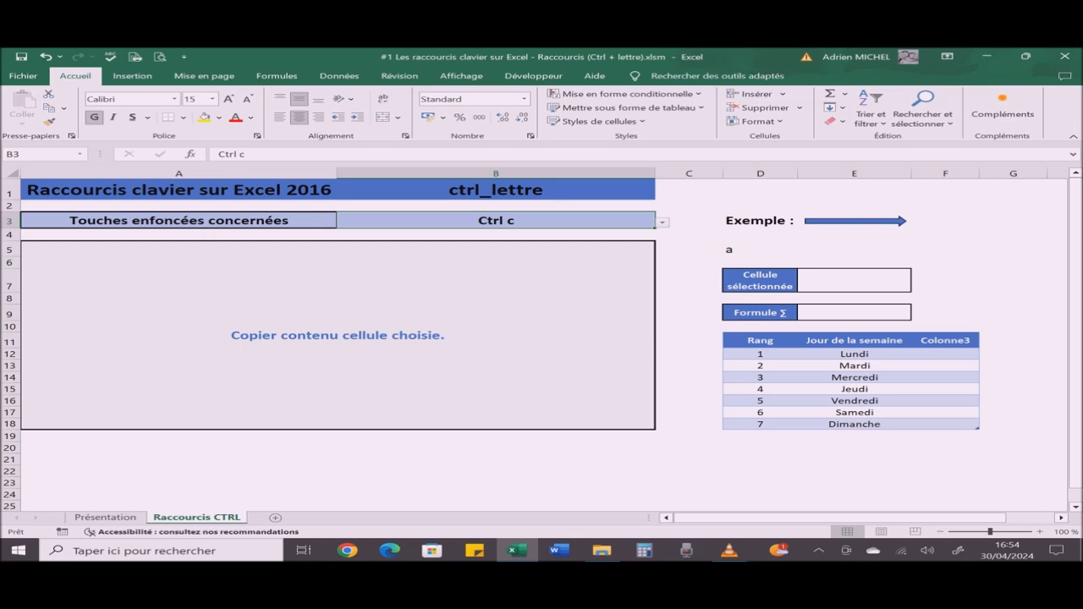
Step: Copy the letter a from cell D5 into cell E5, and clear the pasted copy
{"action": "left_click", "coordinate": [760, 249]}
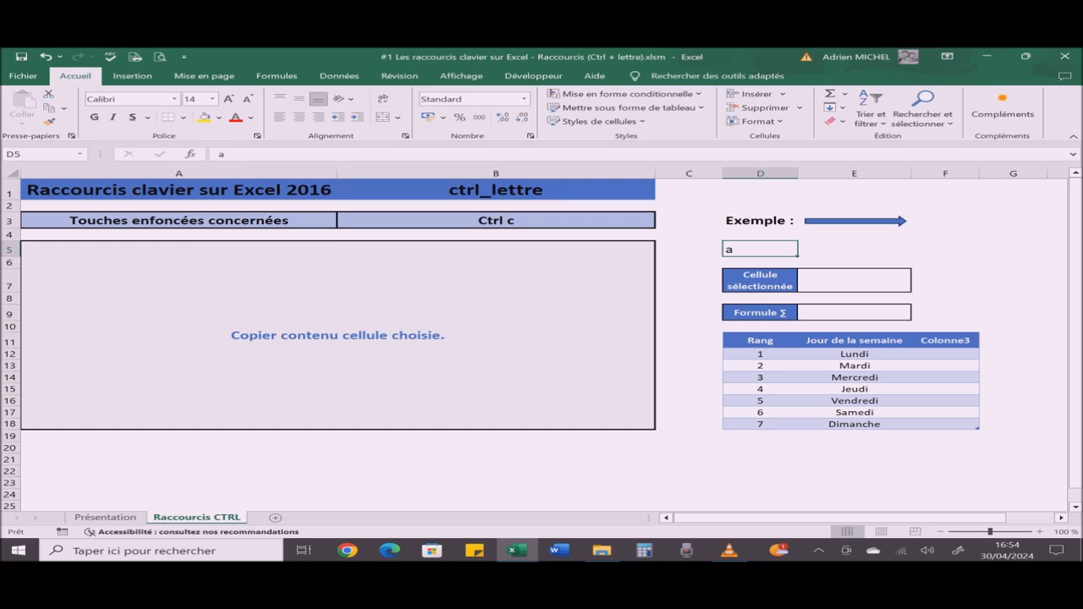
{"action": "key", "text": "ctrl+c"}
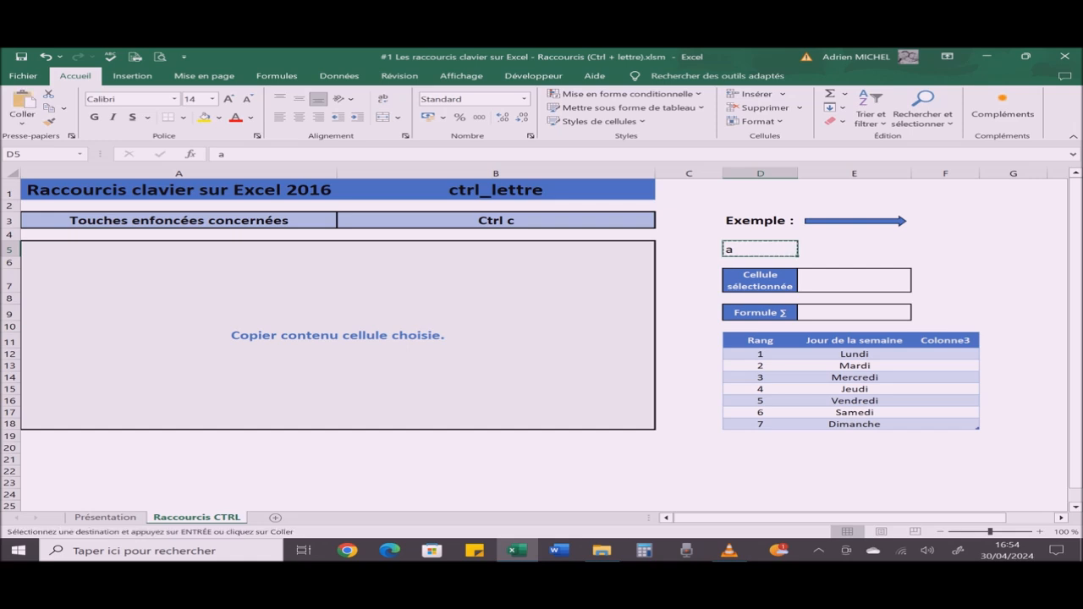
{"action": "left_click", "coordinate": [854, 250]}
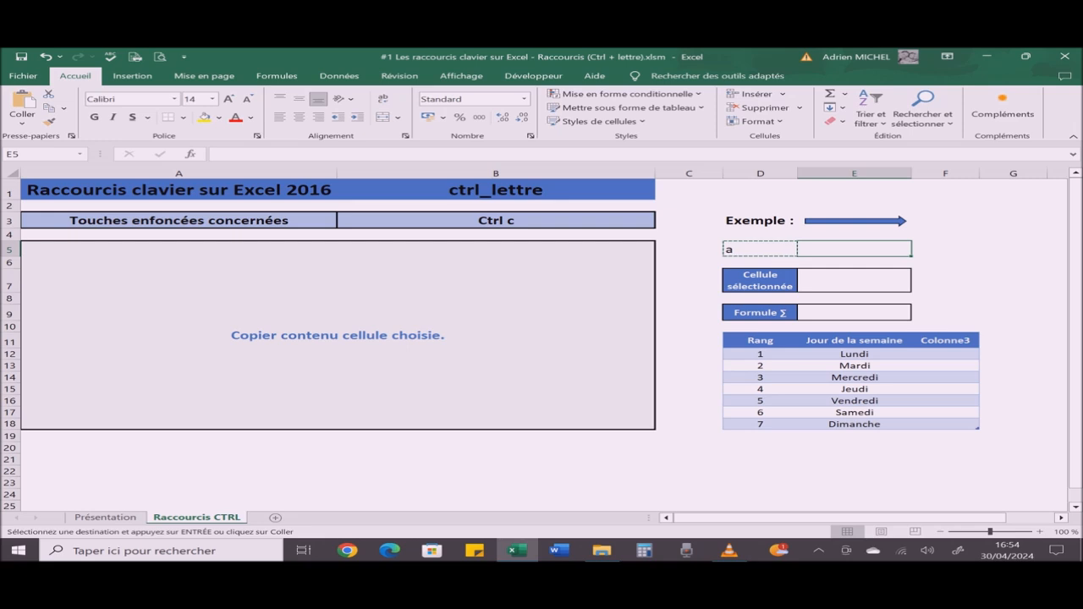
{"action": "key", "text": "ctrl+v"}
{"action": "key", "text": "Escape"}
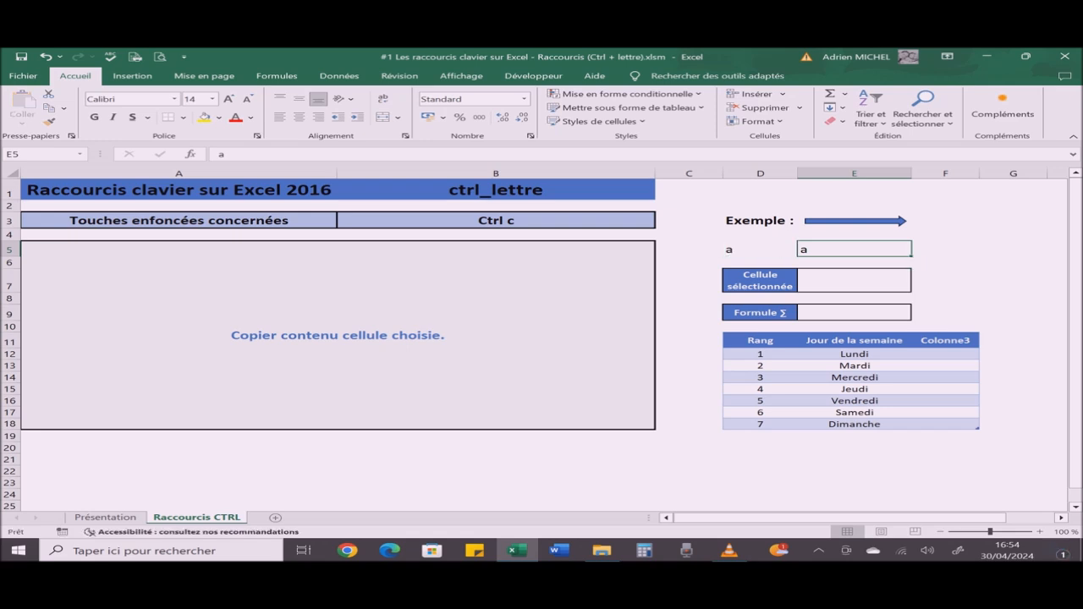
{"action": "key", "text": "Delete"}
{"action": "left_click", "coordinate": [760, 250]}
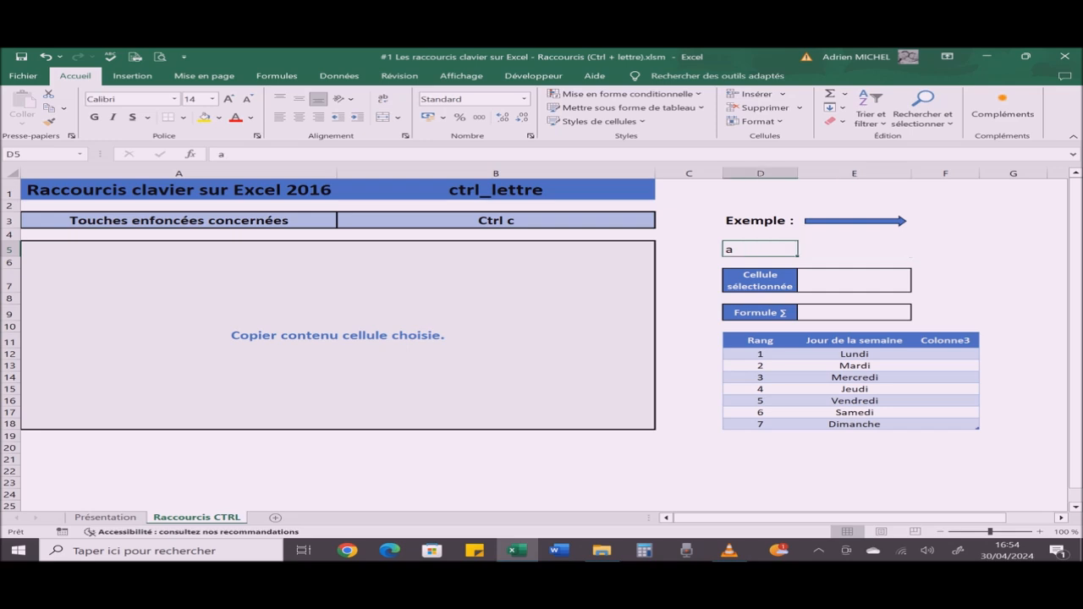
Step: Change the shortcut chosen in cell B3 to Ctrl d to display its explanation
{"action": "left_click", "coordinate": [496, 221]}
{"action": "key", "text": "alt+Down"}
{"action": "key", "text": "Down"}
{"action": "key", "text": "Return"}
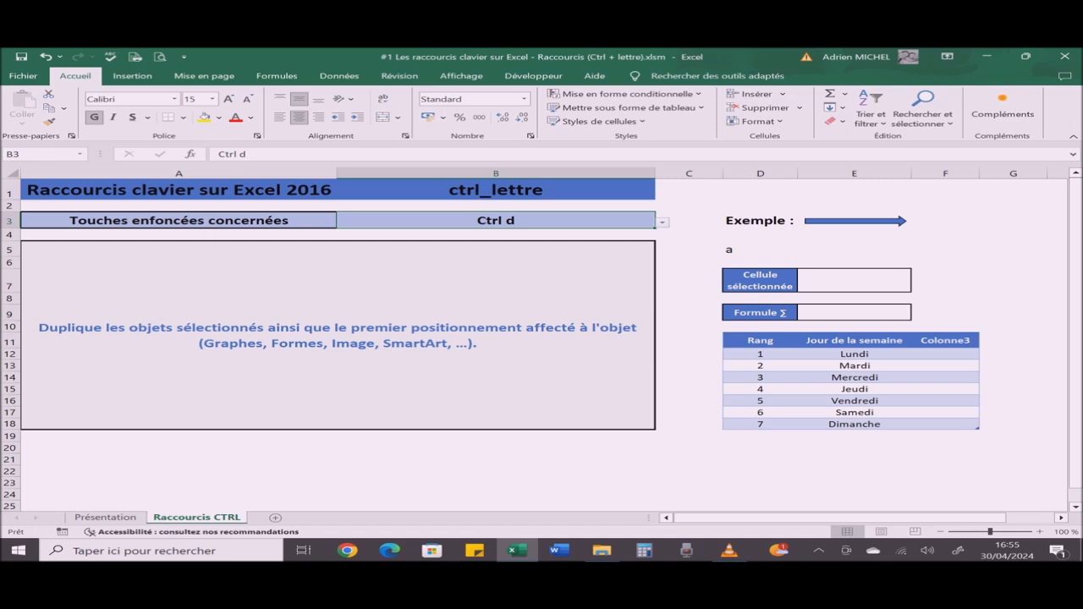
Step: Duplicate the blue arrow beside Exemple twice, placing the copies stepwise above the original, and delete both copies
{"action": "left_click", "coordinate": [856, 221]}
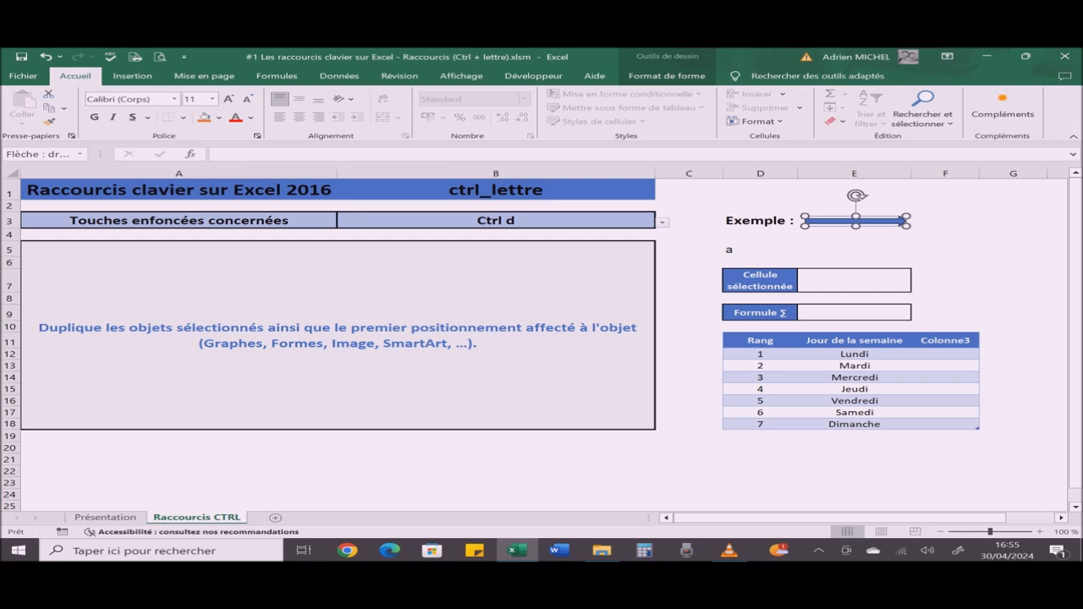
{"action": "key", "text": "ctrl+d"}
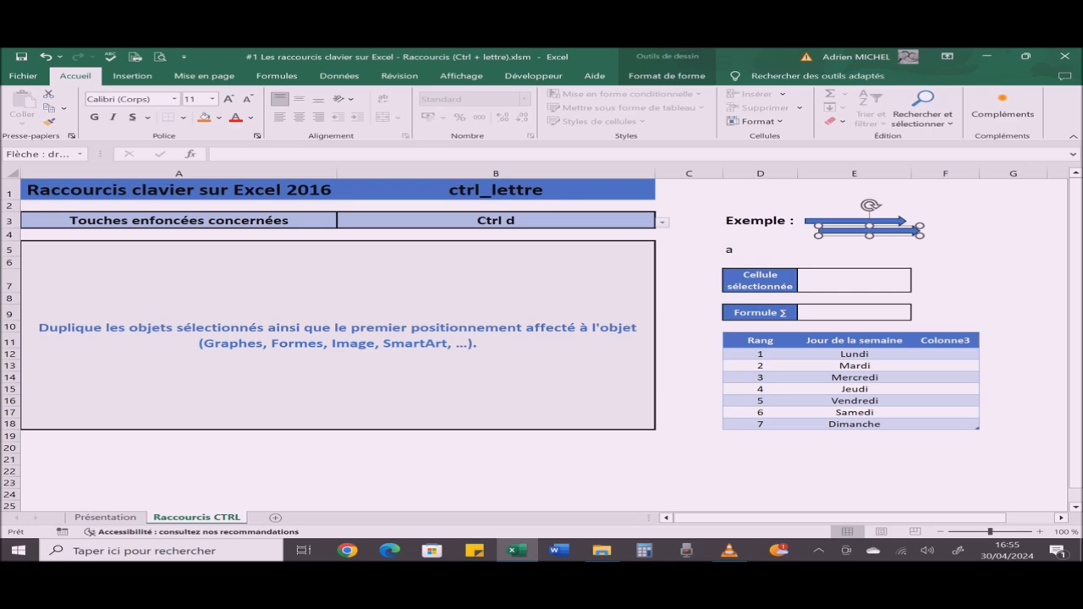
{"action": "left_click_drag", "start_coordinate": [870, 232], "coordinate": [871, 210]}
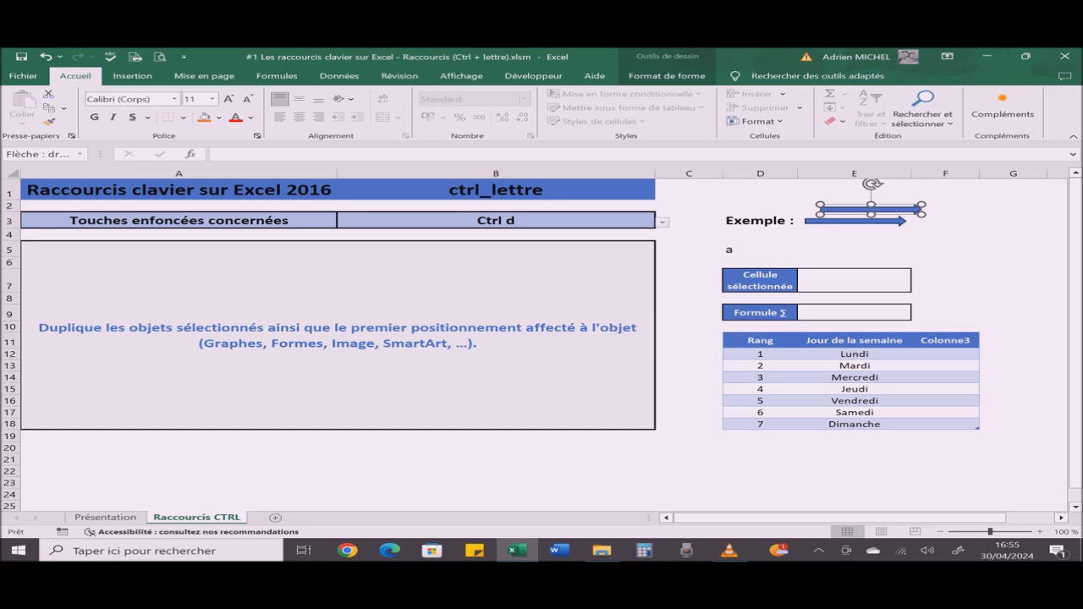
{"action": "key", "text": "ctrl+d"}
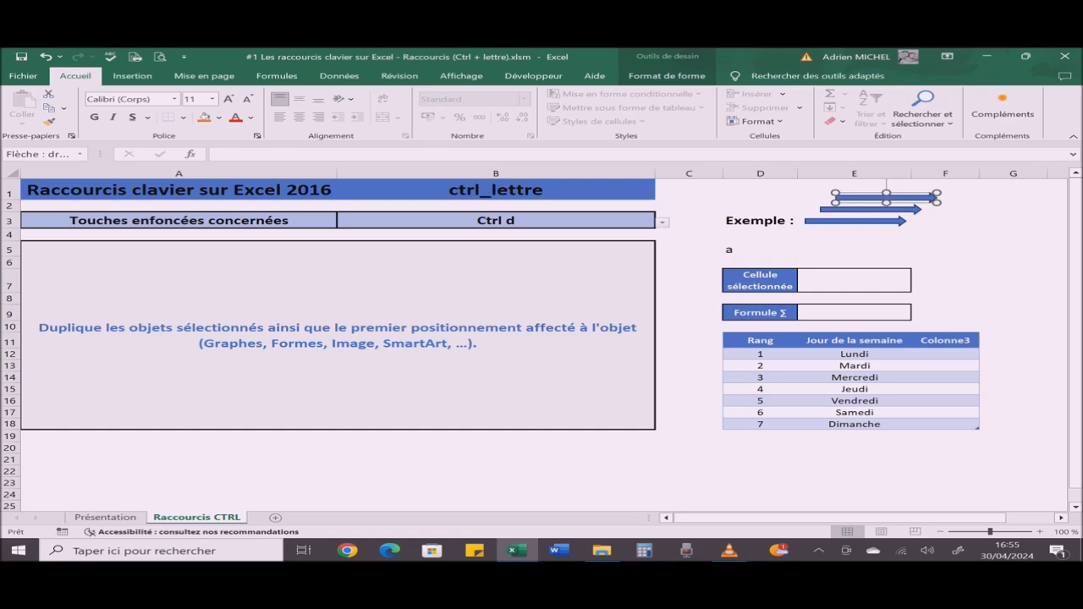
{"action": "left_click", "coordinate": [872, 209], "text": "ctrl"}
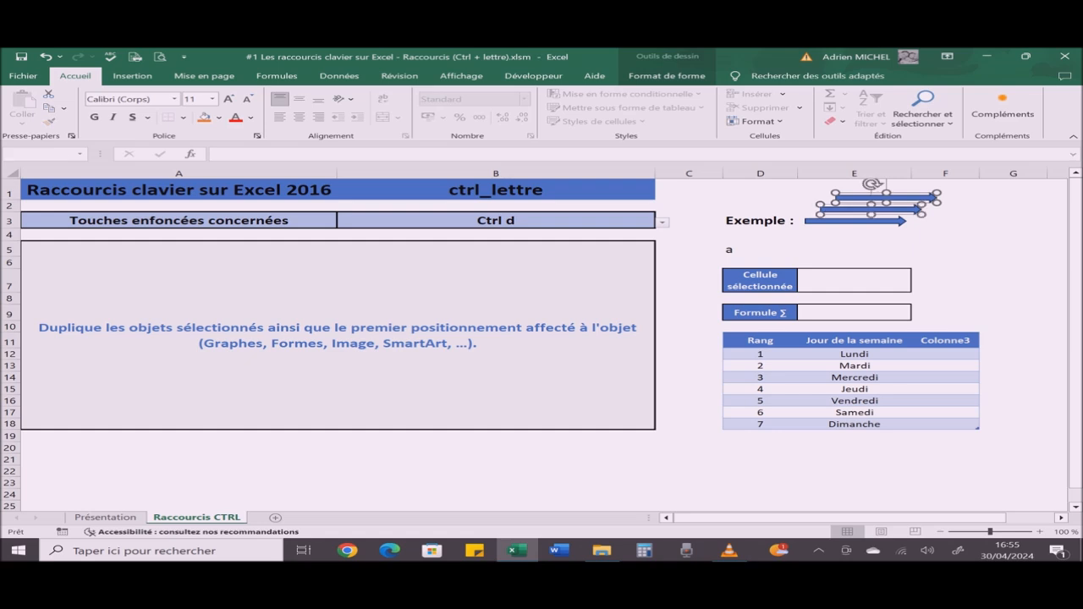
{"action": "key", "text": "Delete"}
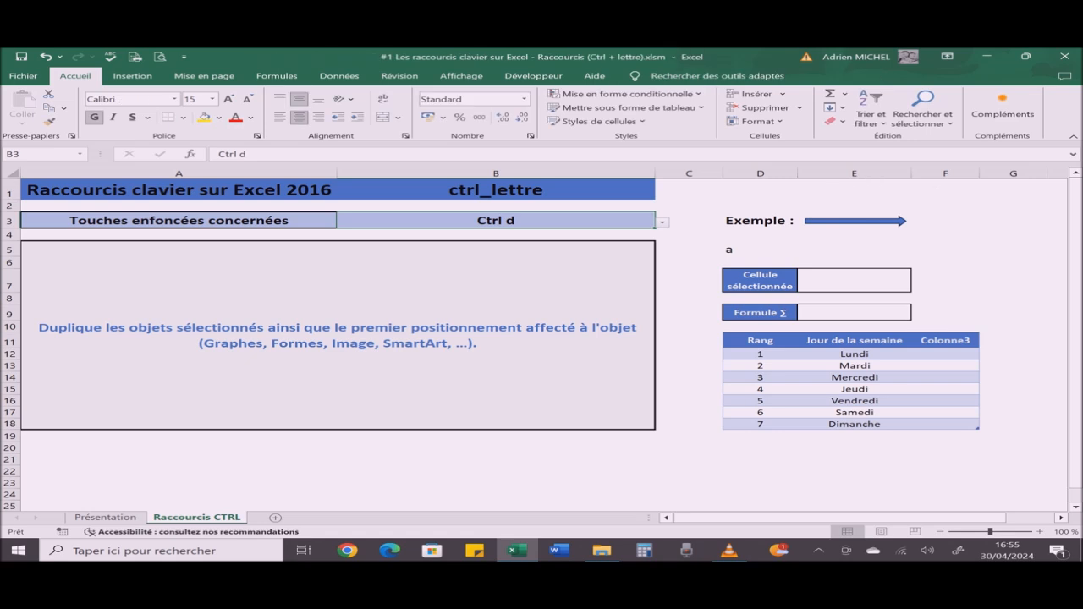
Step: Change the shortcut chosen in cell B3 to Ctrl e to display its explanation
{"action": "key", "text": "alt+Down"}
{"action": "key", "text": "Down"}
{"action": "key", "text": "Return"}
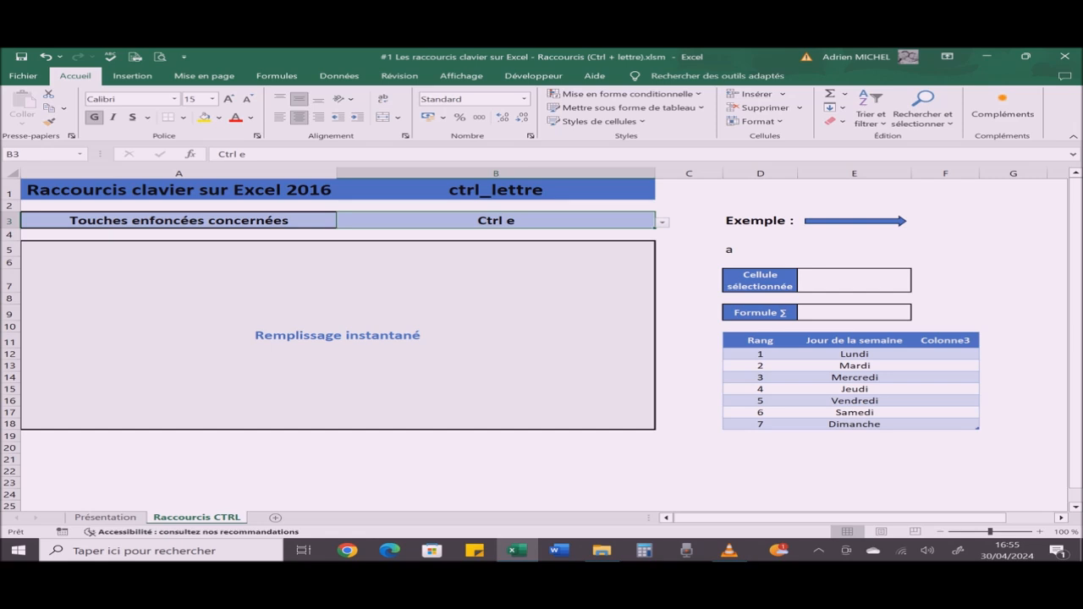
Step: Enter 1 in cell F12 and fill the rest of the Colonne3 column with Flash Fill
{"action": "left_click", "coordinate": [945, 355]}
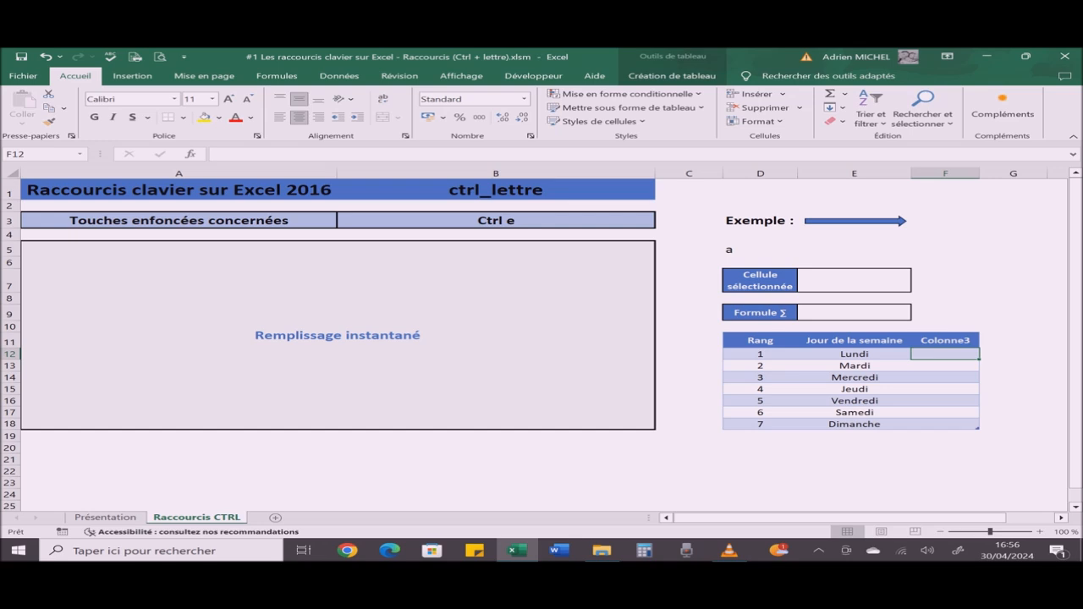
{"action": "type", "text": "1"}
{"action": "key", "text": "Return"}
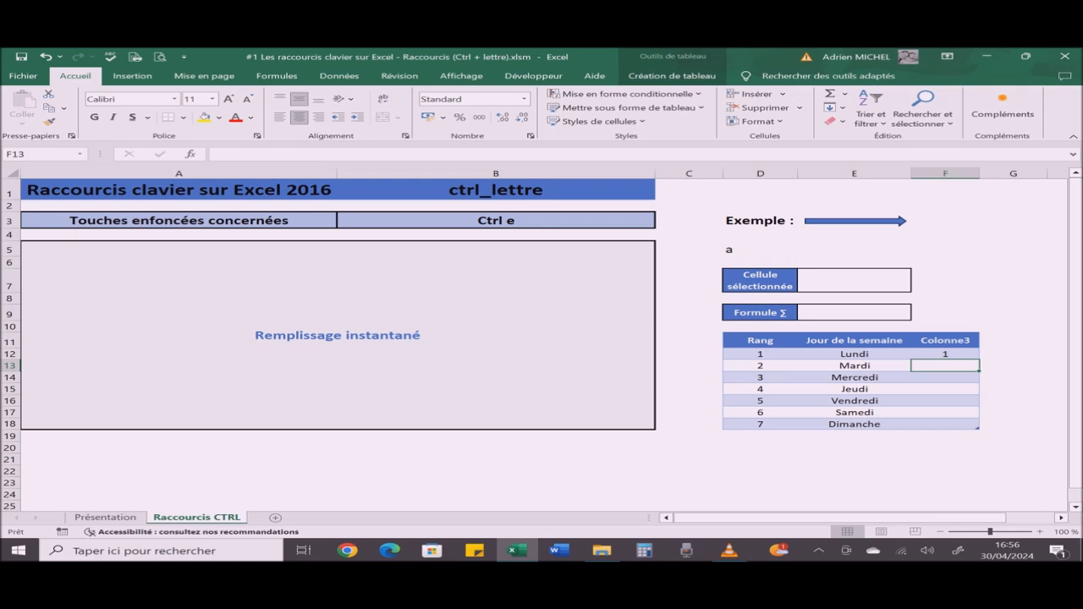
{"action": "key", "text": "ctrl+e"}
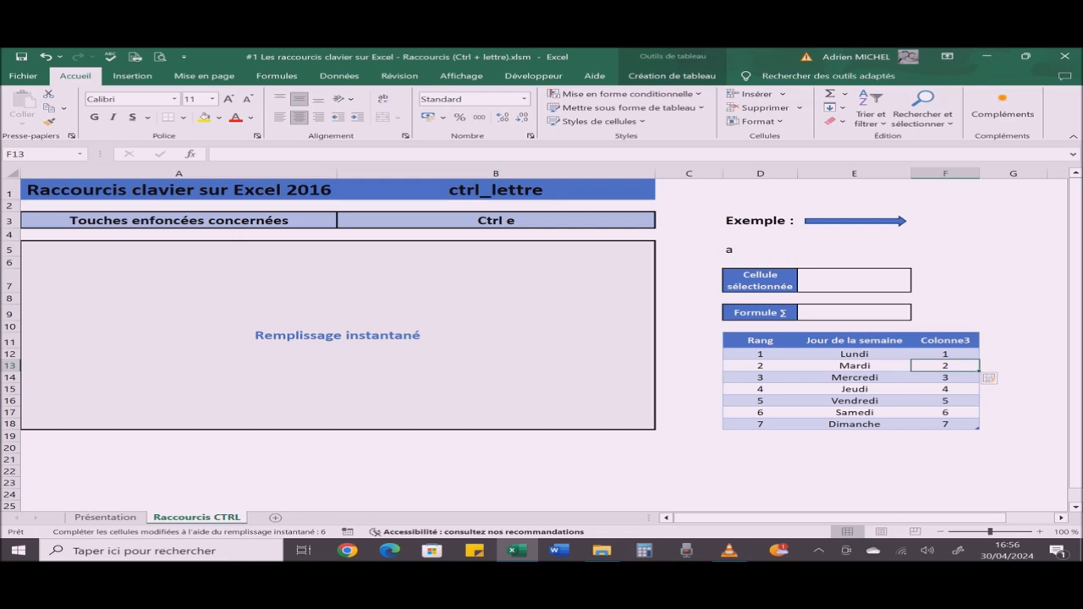
Step: Clear the flash-filled numbers from F12:F18 in the Colonne3 column
{"action": "left_click", "coordinate": [945, 355]}
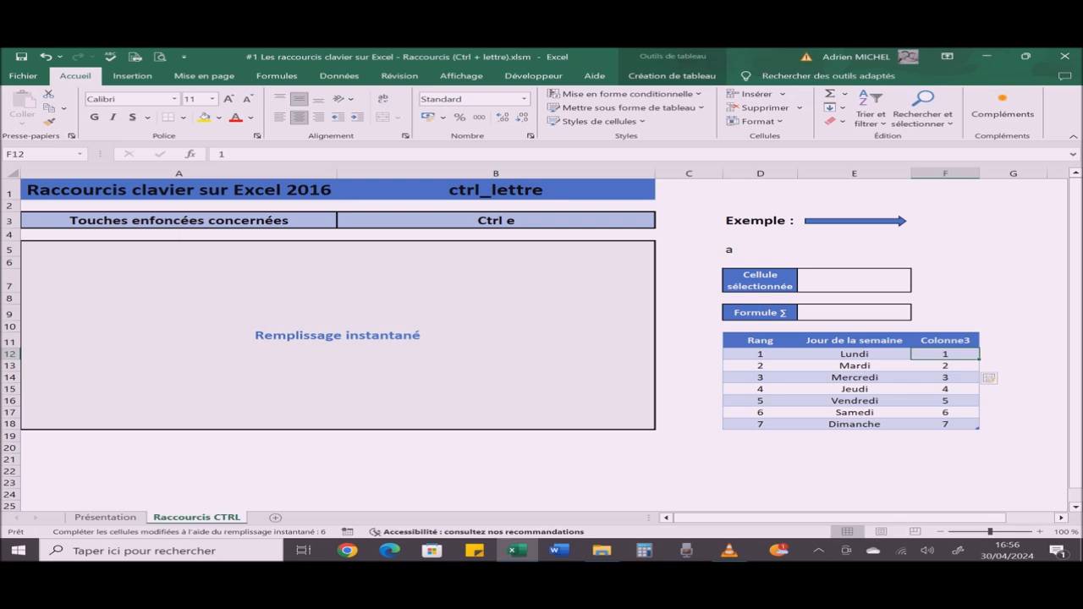
{"action": "key", "text": "shift+Down"}
{"action": "key", "text": "shift+Down"}
{"action": "key", "text": "shift+Down"}
{"action": "key", "text": "shift+Down"}
{"action": "key", "text": "shift+Down"}
{"action": "key", "text": "shift+Down"}
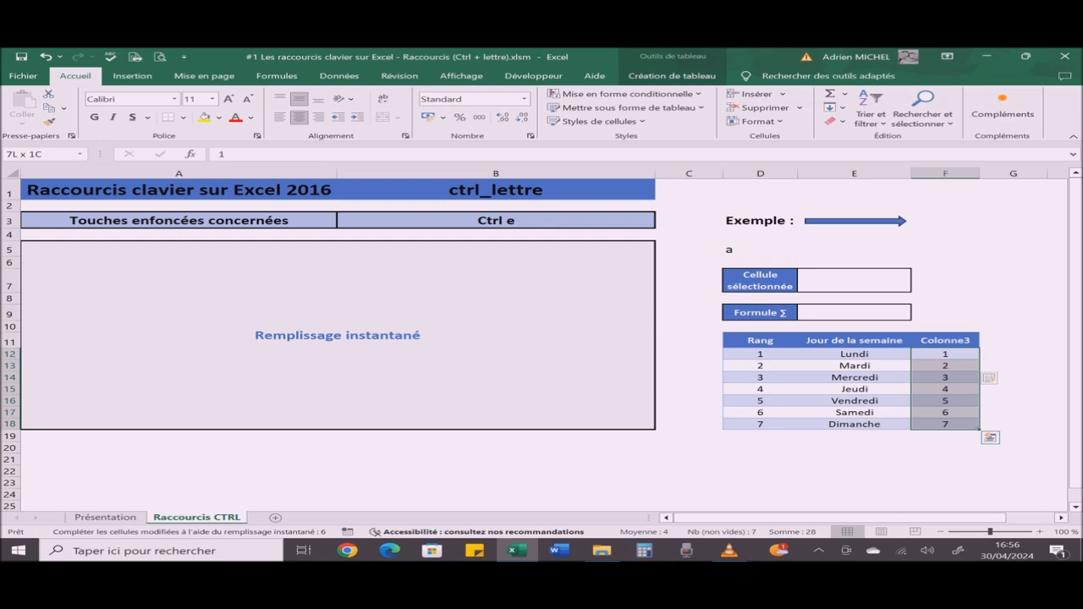
{"action": "key", "text": "Delete"}
{"action": "key", "text": "Up"}
{"action": "key", "text": "Down"}
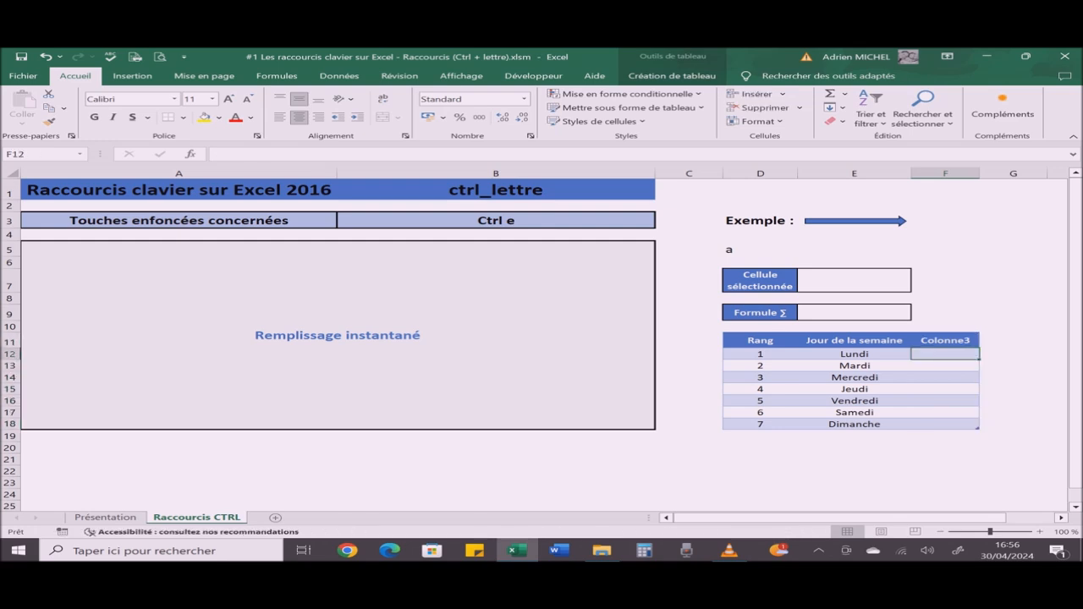
Step: Enter Lundi in cell F12 and complete the remaining weekdays in Colonne3 with Flash Fill
{"action": "type", "text": "Lundi"}
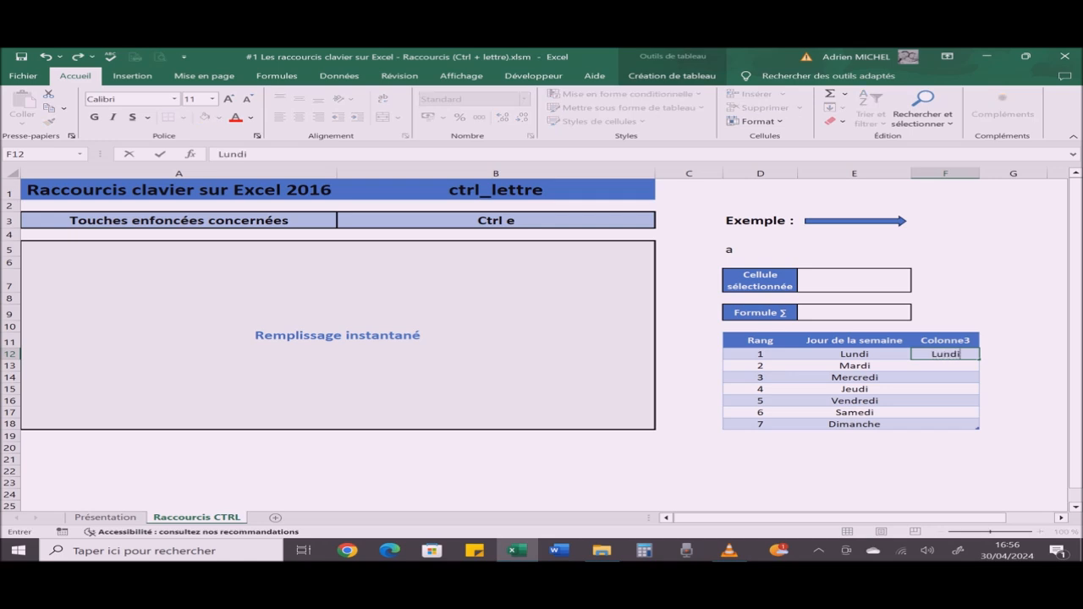
{"action": "key", "text": "Return"}
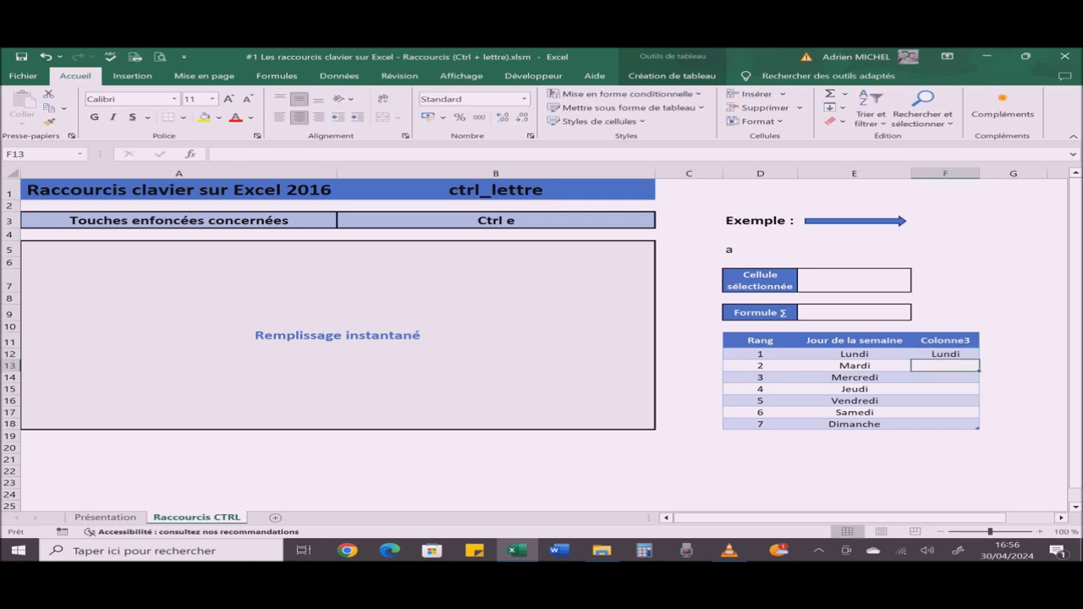
{"action": "key", "text": "ctrl+e"}
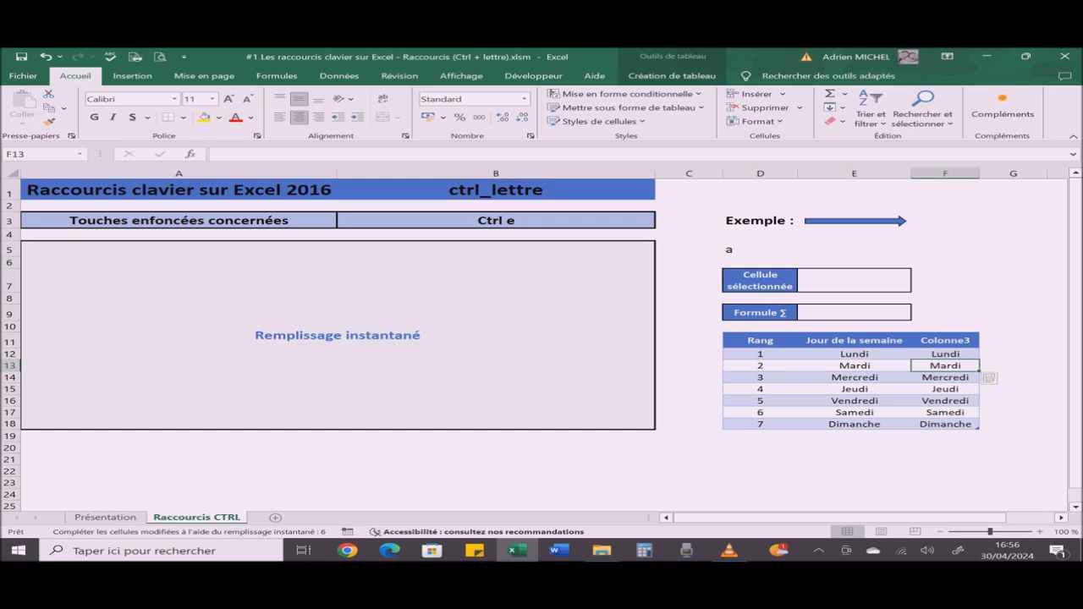
Step: Clear the flash-filled weekday names from F12:F18
{"action": "left_click", "coordinate": [946, 354]}
{"action": "key", "text": "shift+Down"}
{"action": "key", "text": "shift+Down"}
{"action": "key", "text": "shift+Down"}
{"action": "key", "text": "shift+Down"}
{"action": "key", "text": "shift+Down"}
{"action": "key", "text": "shift+Down"}
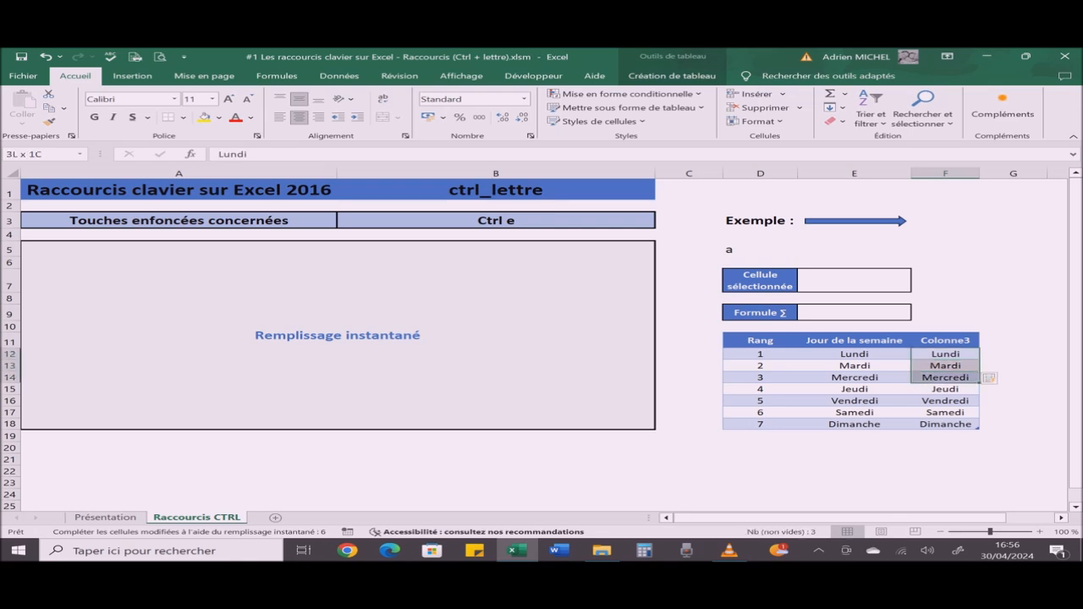
{"action": "key", "text": "Delete"}
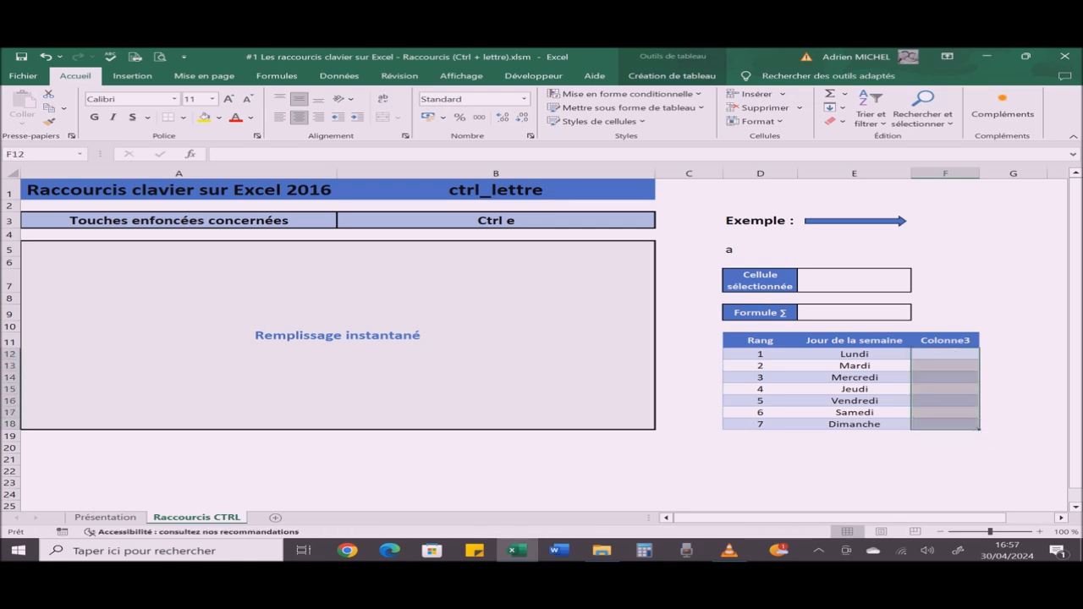
Step: Change the shortcut chosen in cell B3 to Ctrl f / Ctrl h, "Maj Tab" puis Flèche Gauche to display its explanation
{"action": "left_click", "coordinate": [496, 221]}
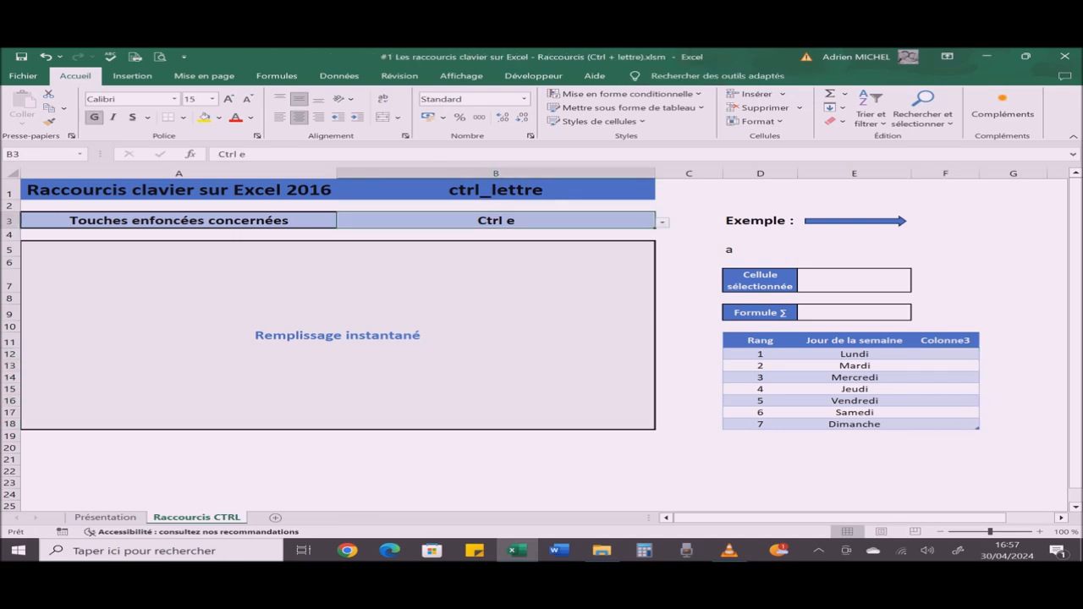
{"action": "key", "text": "alt+Down"}
{"action": "key", "text": "Down"}
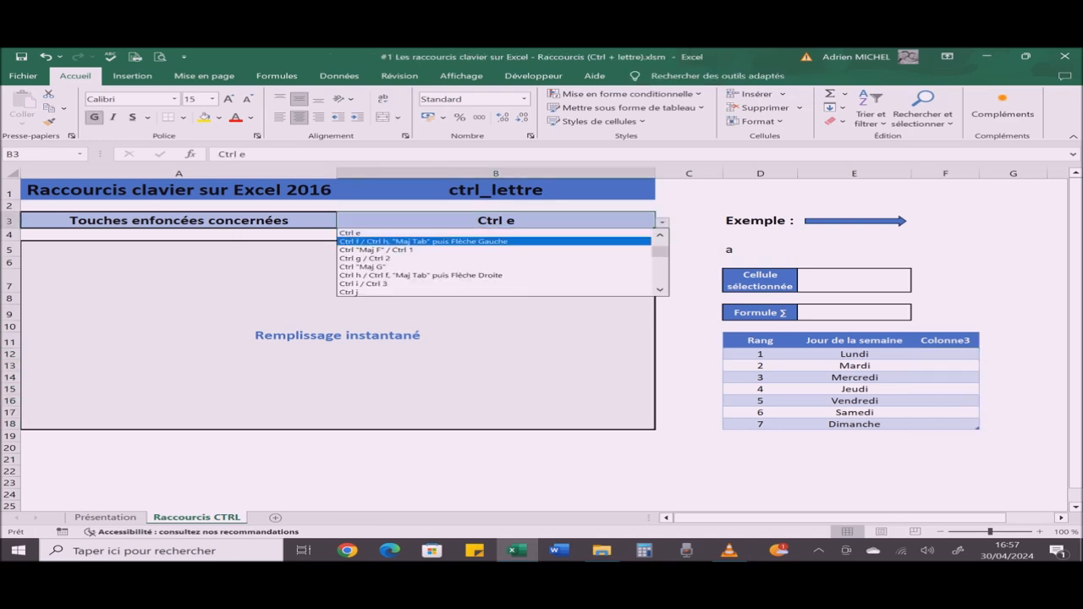
{"action": "key", "text": "Return"}
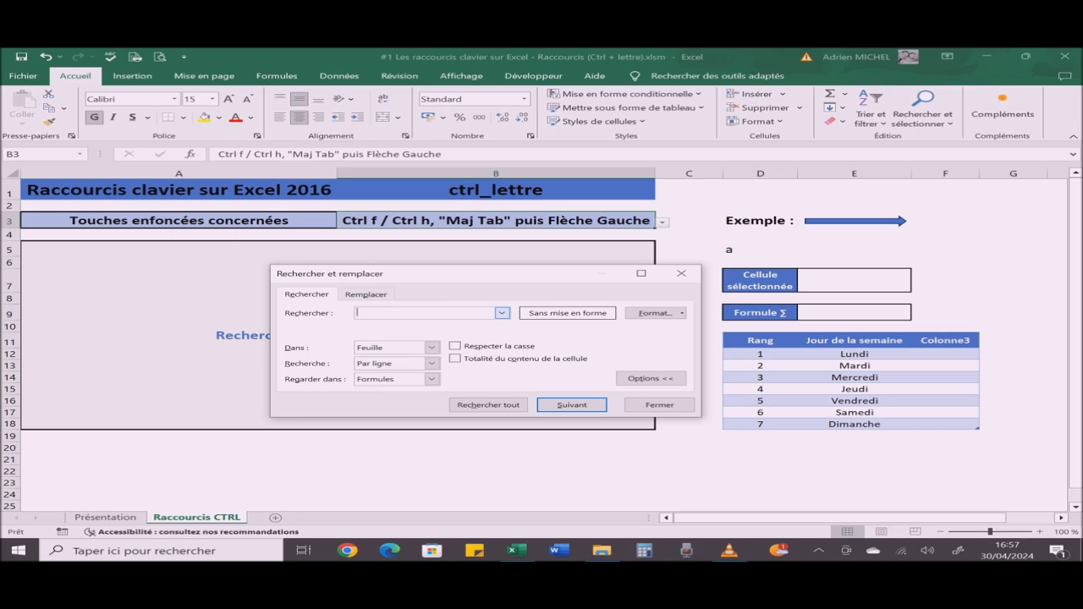
Step: Search the sheet for Lundi, list all occurrences, and close the search dialog
{"action": "type", "text": "Lundi"}
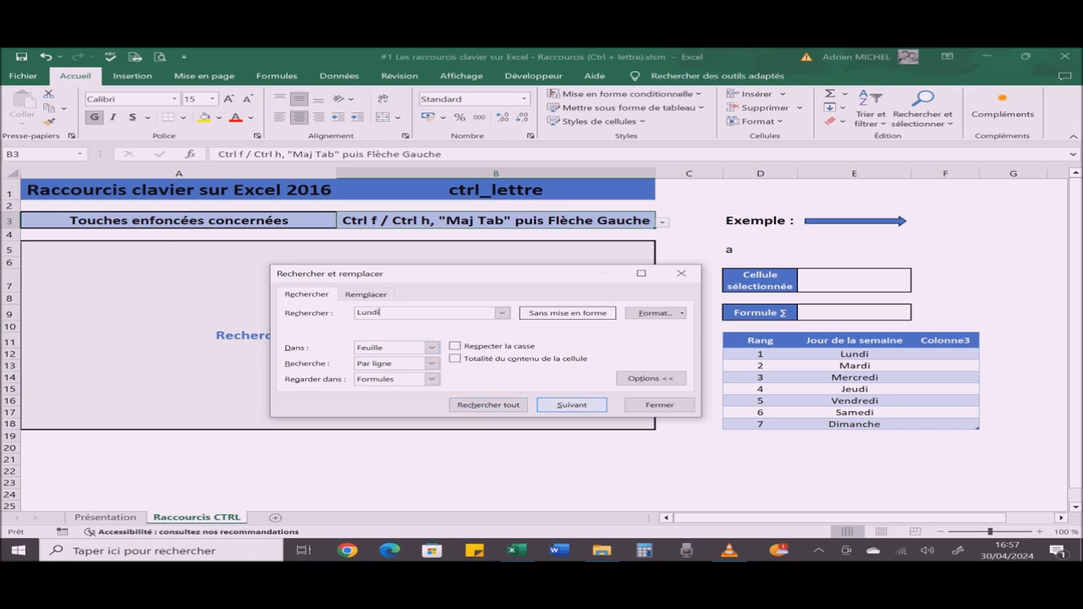
{"action": "key", "text": "Return"}
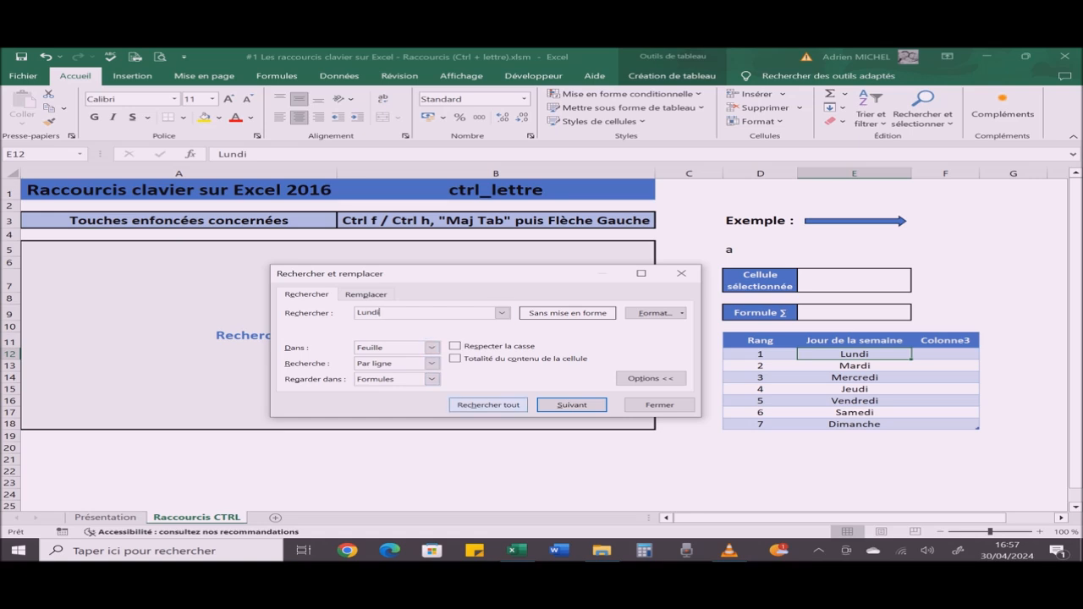
{"action": "left_click", "coordinate": [489, 406]}
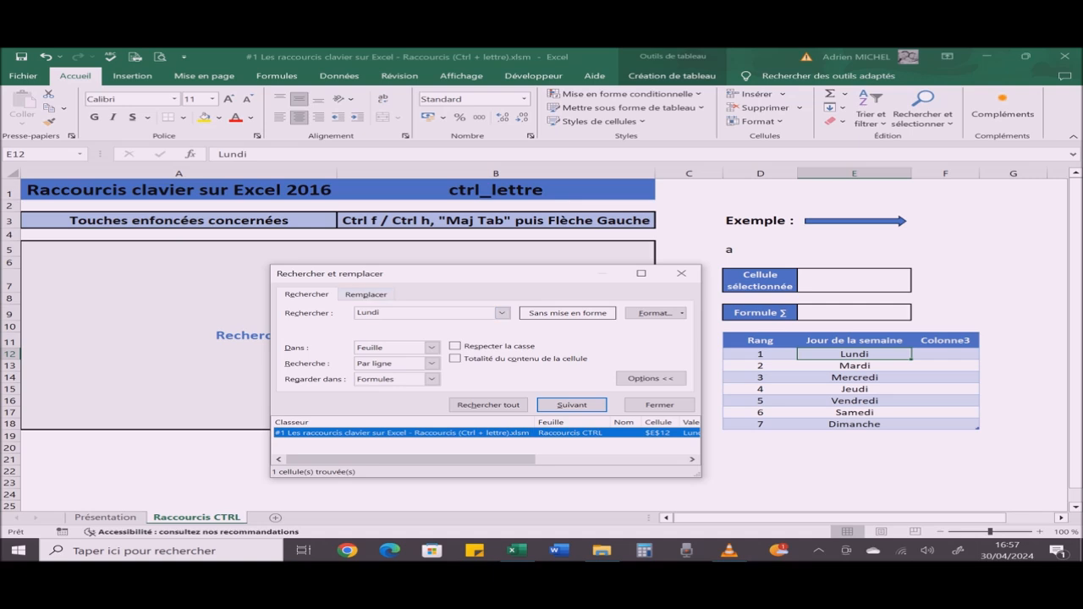
{"action": "left_click", "coordinate": [659, 405]}
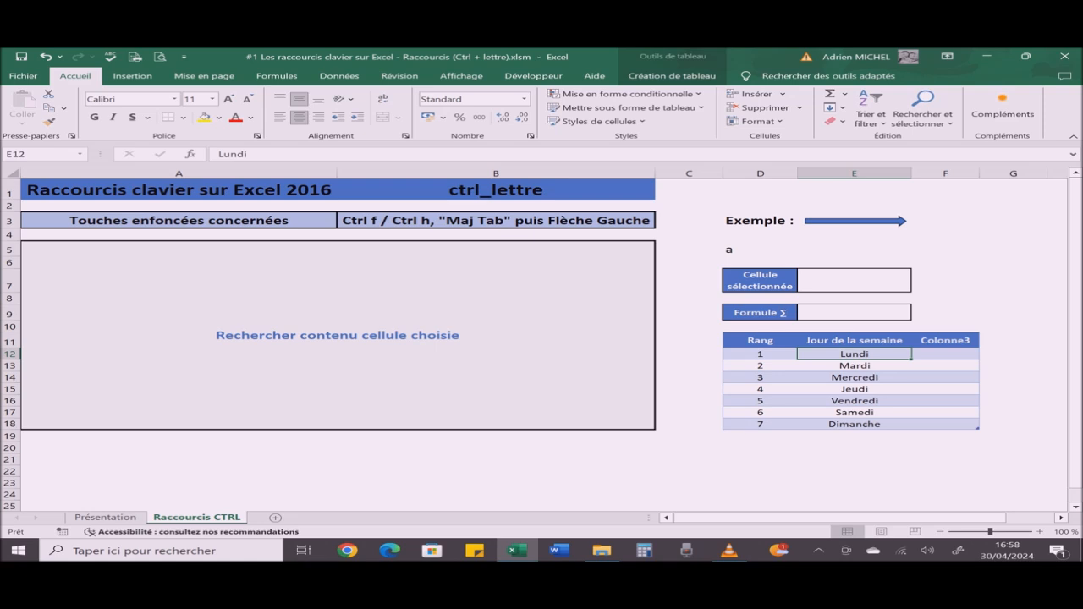
Step: Open find and replace in replacement mode, switch it to search mode, and close it without searching
{"action": "key", "text": "ctrl+h"}
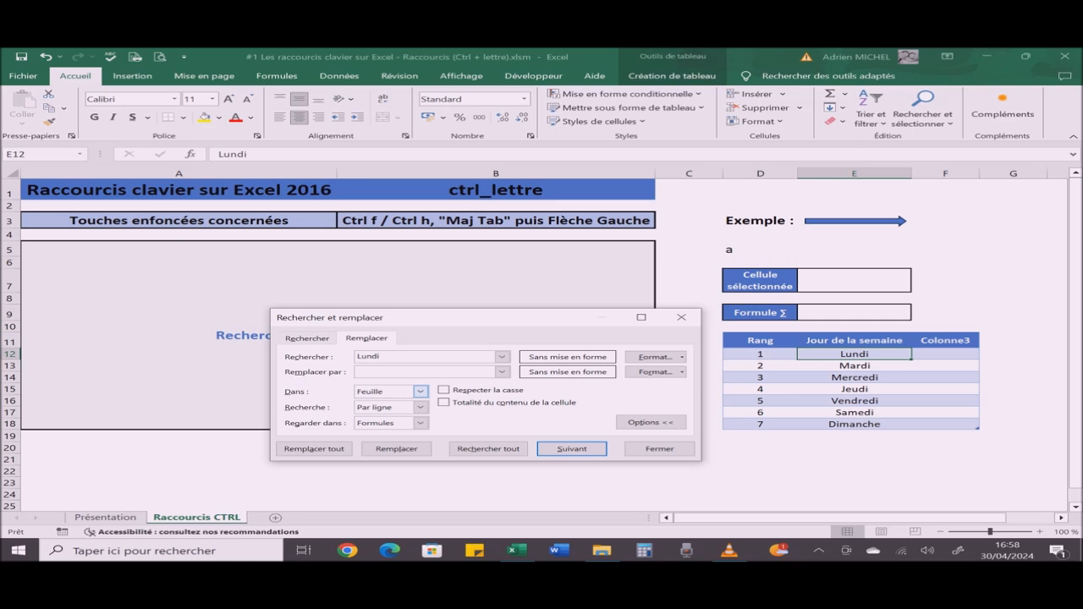
{"action": "key", "text": "shift+Tab"}
{"action": "key", "text": "shift+Tab"}
{"action": "key", "text": "ctrl+f"}
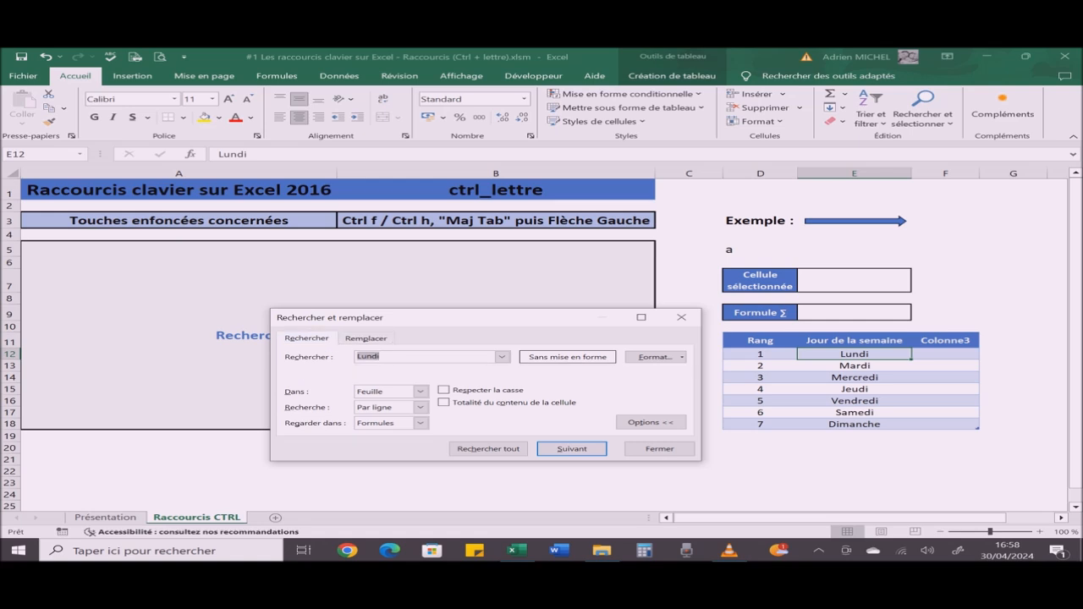
{"action": "left_click", "coordinate": [659, 449]}
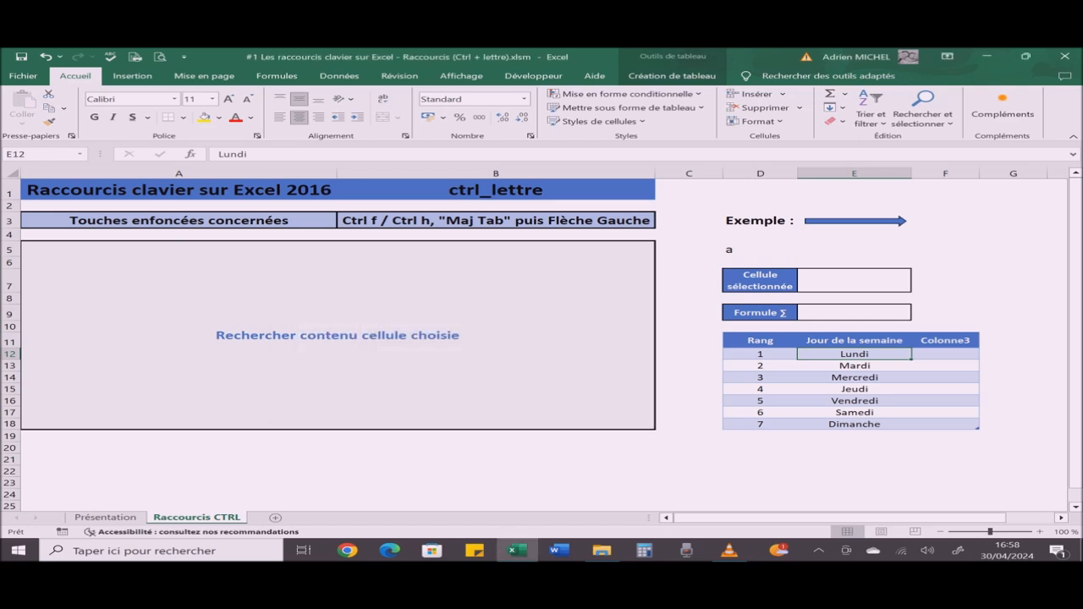
Step: Change the shortcut chosen in cell B3 to Ctrl "Maj F" / Ctrl 1, and view the cell format settings without changing them
{"action": "left_click", "coordinate": [496, 221]}
{"action": "key", "text": "alt+Down"}
{"action": "key", "text": "Down"}
{"action": "key", "text": "Return"}
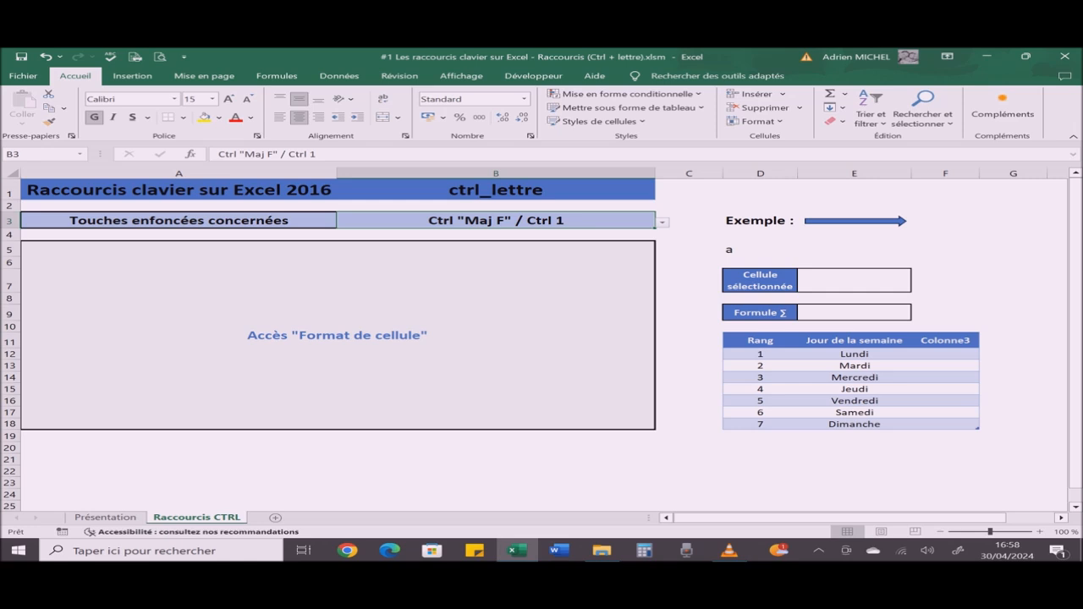
{"action": "key", "text": "ctrl+1"}
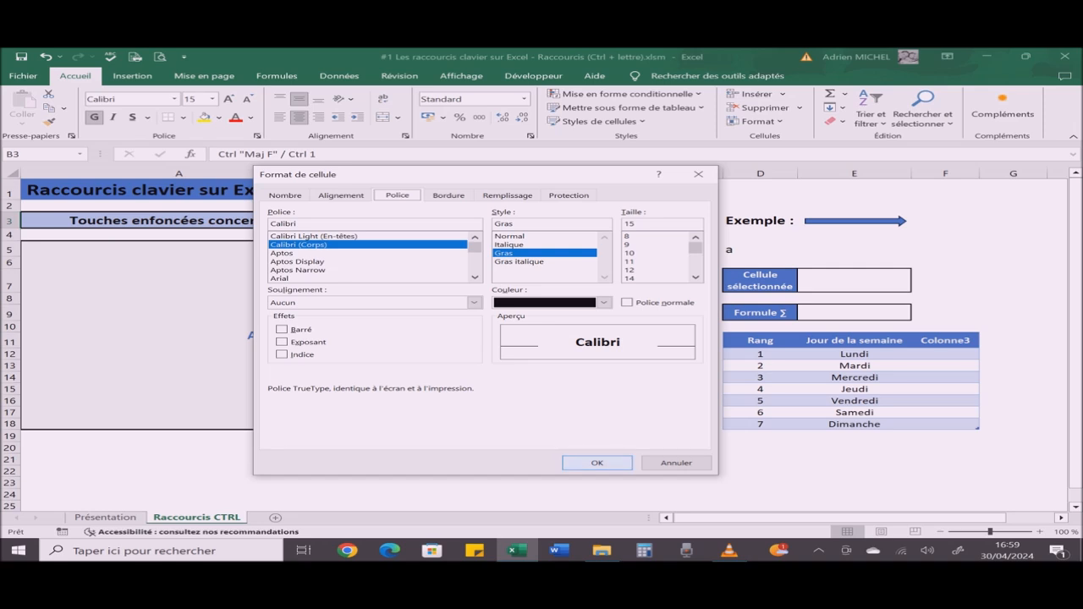
{"action": "left_click", "coordinate": [676, 463]}
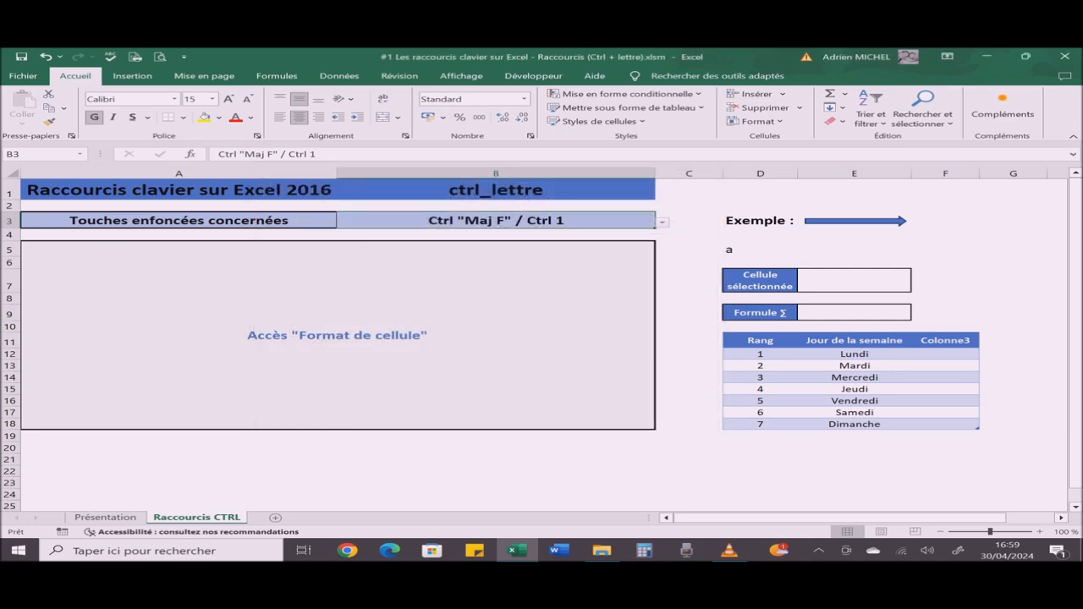
Step: Change the shortcut chosen in cell B3 to Ctrl g / Ctrl 2 to display its explanation
{"action": "left_click", "coordinate": [663, 222]}
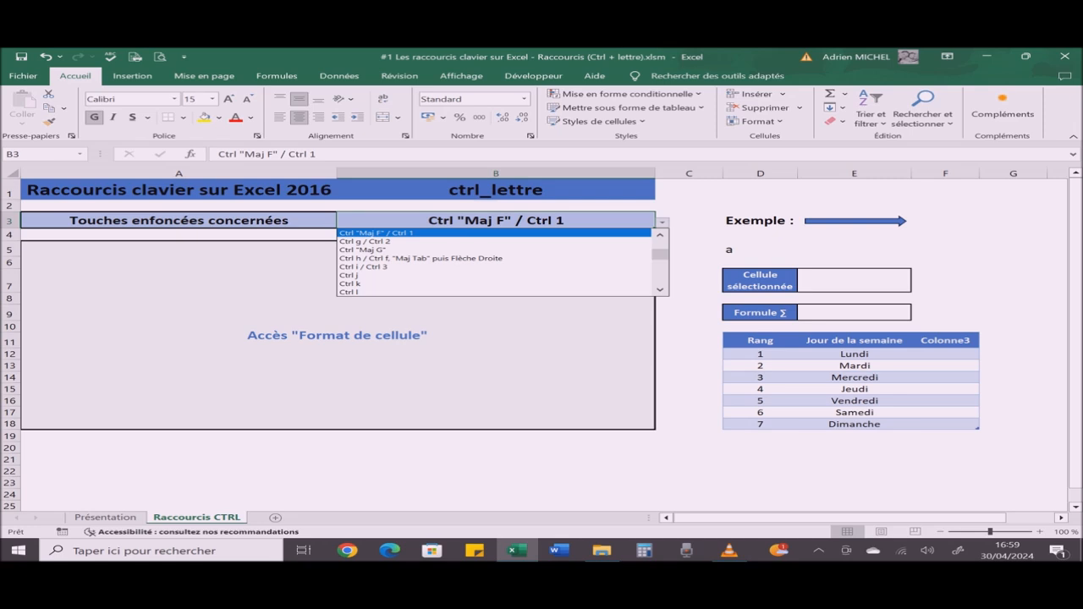
{"action": "key", "text": "Down"}
{"action": "key", "text": "Return"}
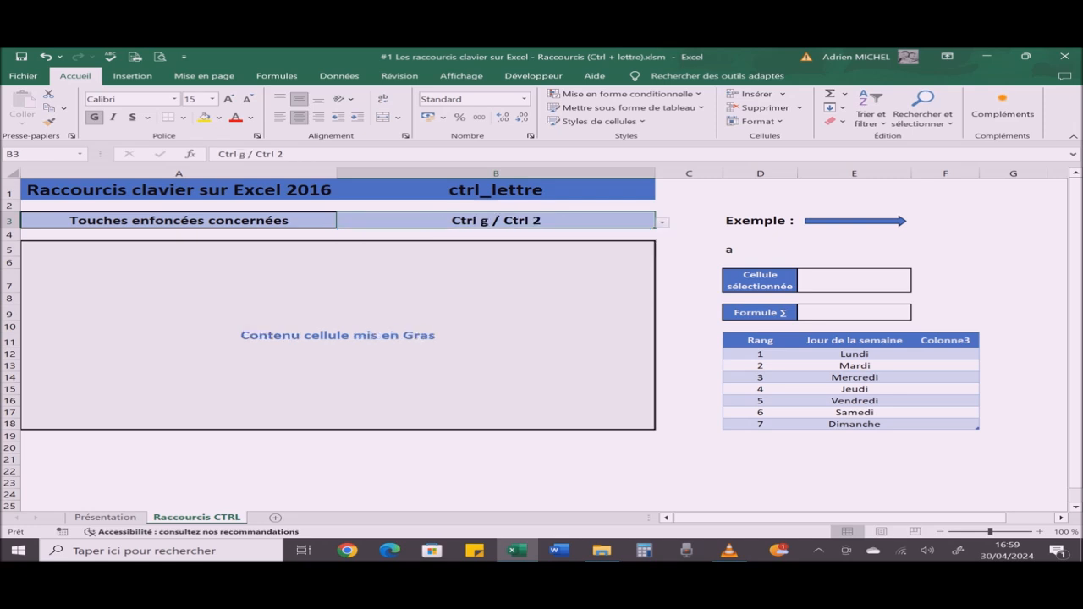
Step: Apply bold to the letter a in cell D5 and remove it again
{"action": "left_click", "coordinate": [760, 250]}
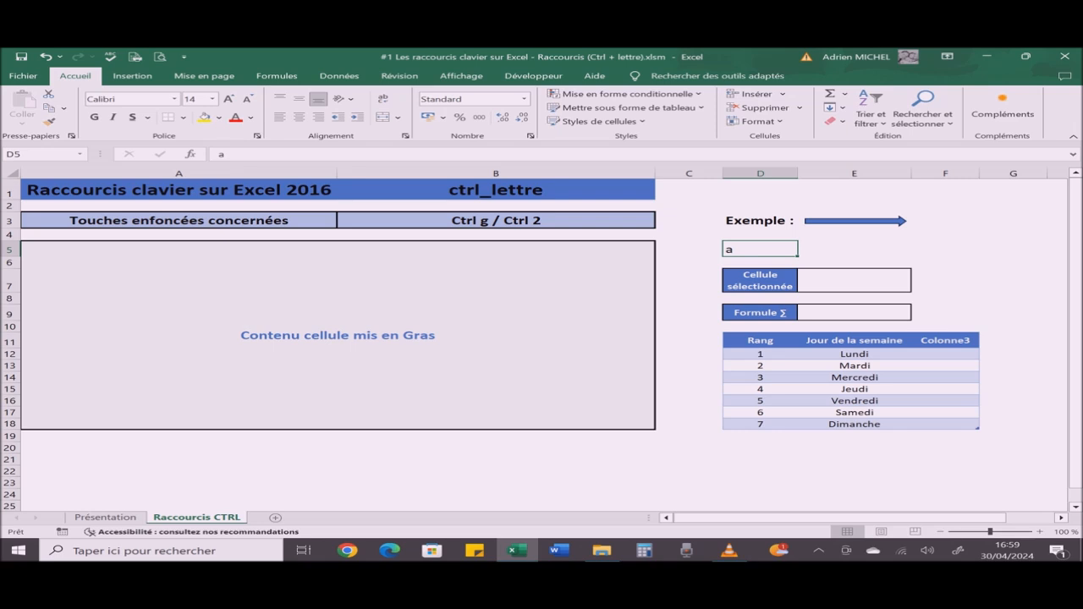
{"action": "key", "text": "ctrl+g"}
{"action": "key", "text": "ctrl+g"}
Step: Change the shortcut chosen in cell B3 to Ctrl "Maj G", and view the workbook and active sheet statistics
{"action": "left_click", "coordinate": [496, 221]}
{"action": "key", "text": "alt+Down"}
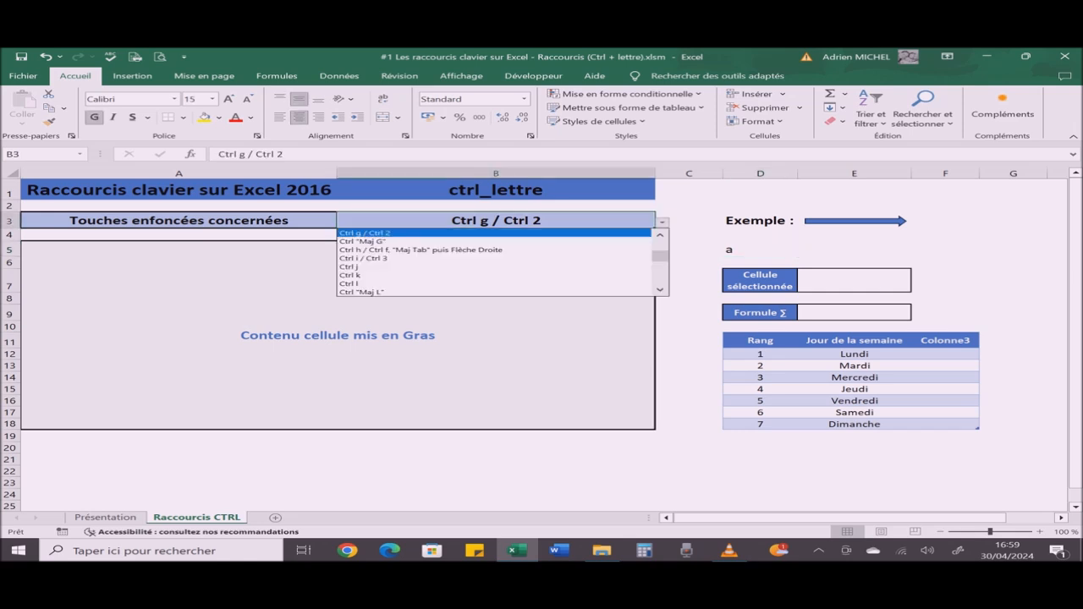
{"action": "key", "text": "Down"}
{"action": "key", "text": "Return"}
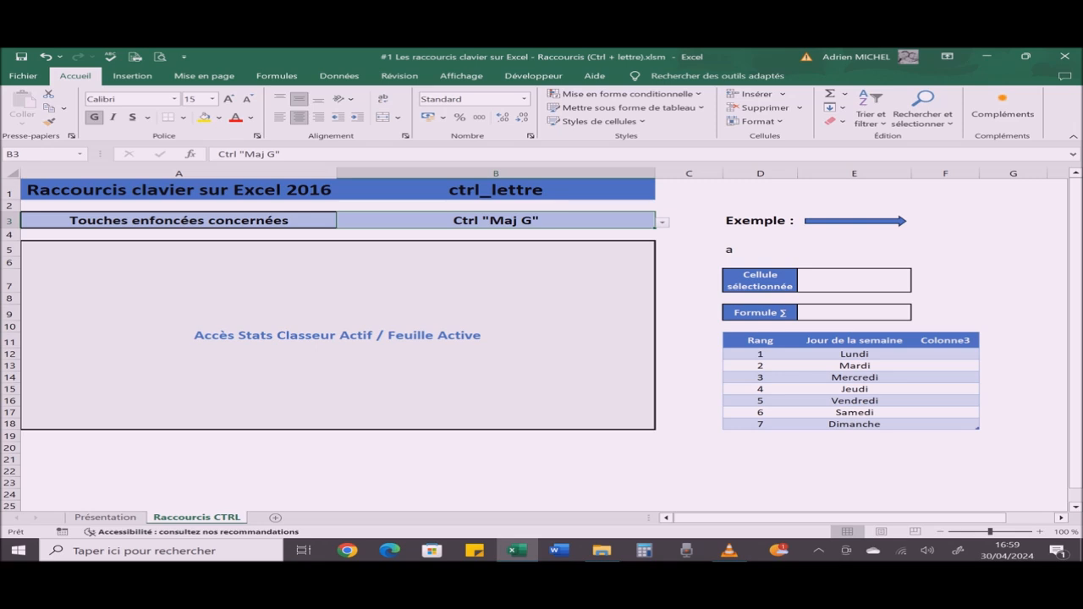
{"action": "key", "text": "ctrl+shift+g"}
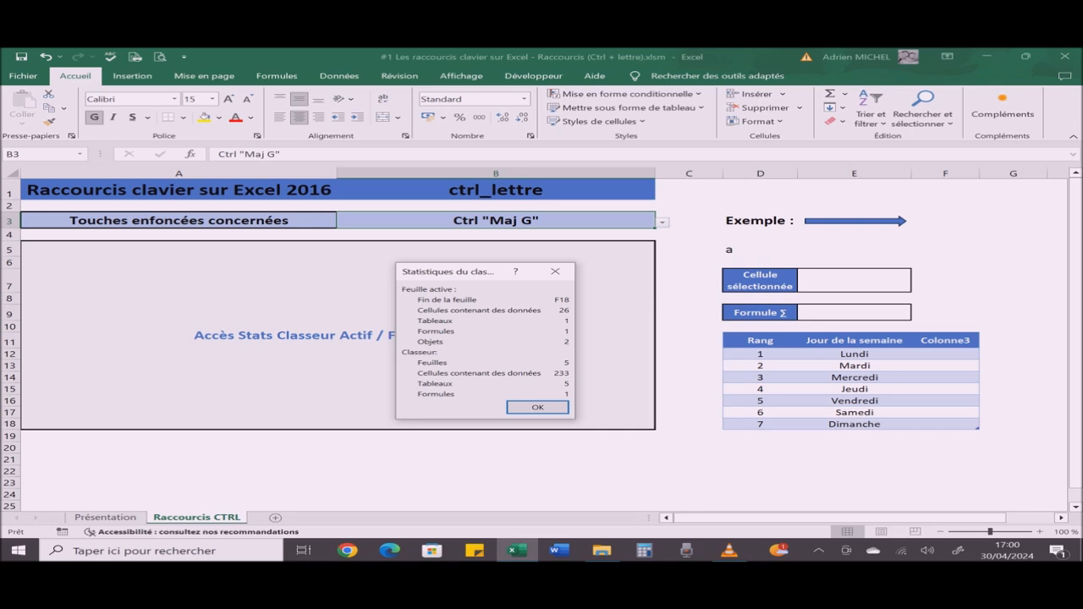
{"action": "key", "text": "Return"}
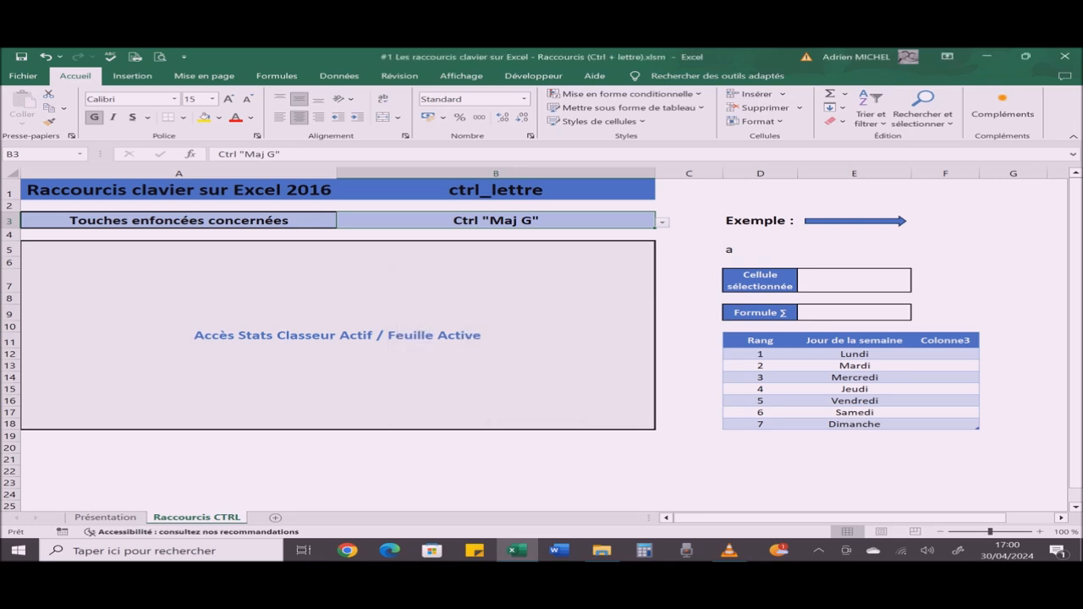
Step: Change the shortcut chosen in cell B3 to Ctrl h / Ctrl f, "Maj Tab" puis Flèche Droite to display its explanation
{"action": "left_click", "coordinate": [496, 235]}
{"action": "left_click", "coordinate": [496, 221]}
{"action": "key", "text": "alt+Down"}
{"action": "key", "text": "Down"}
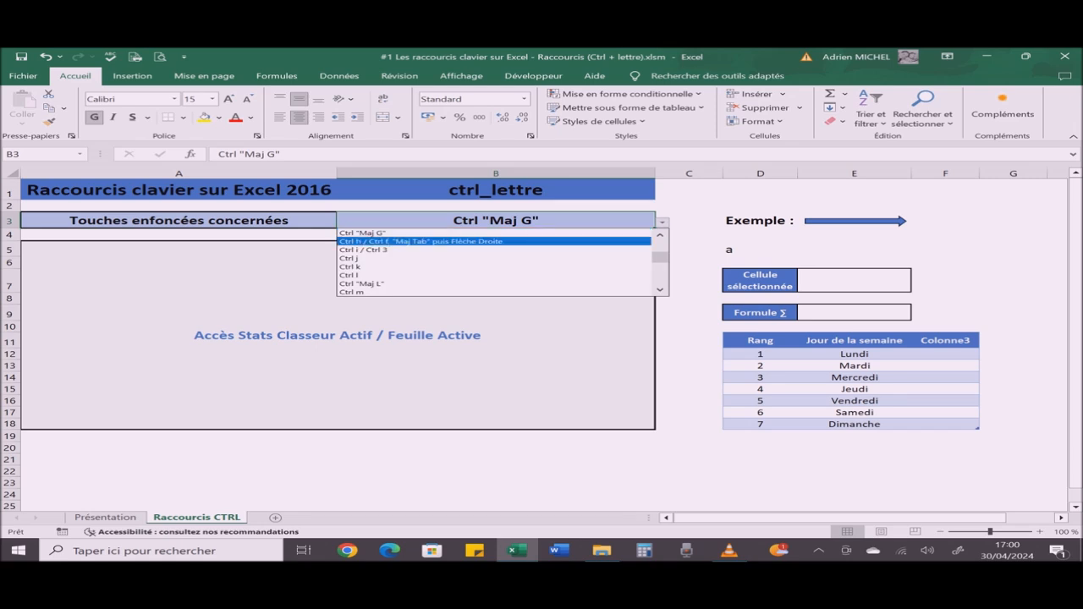
{"action": "key", "text": "Return"}
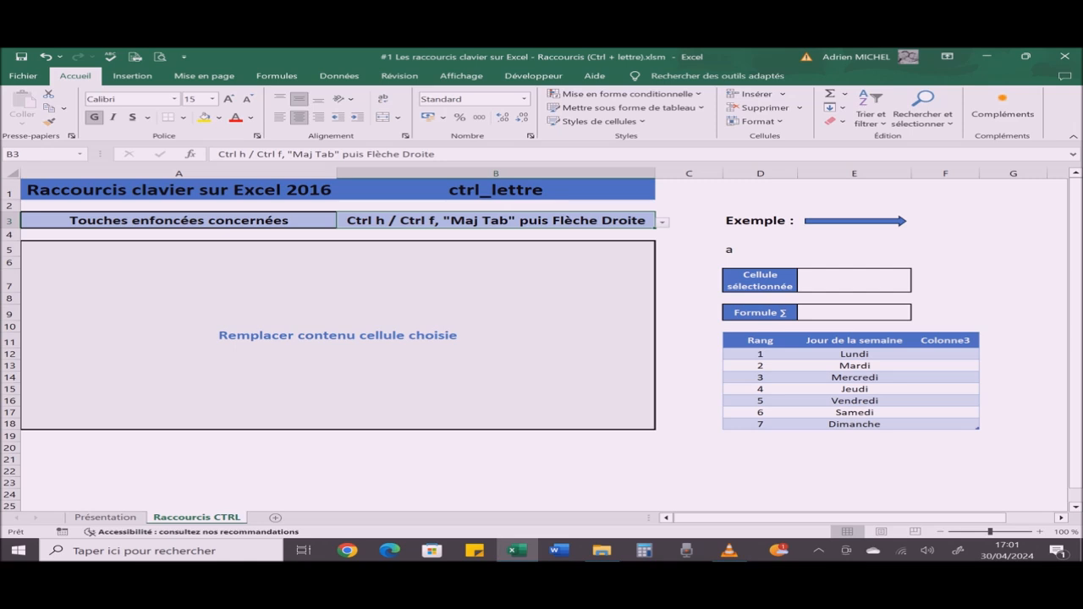
Step: Replace Lundi with Mardi in the table's Jour de la semaine column, and undo the replacement
{"action": "key", "text": "ctrl+h"}
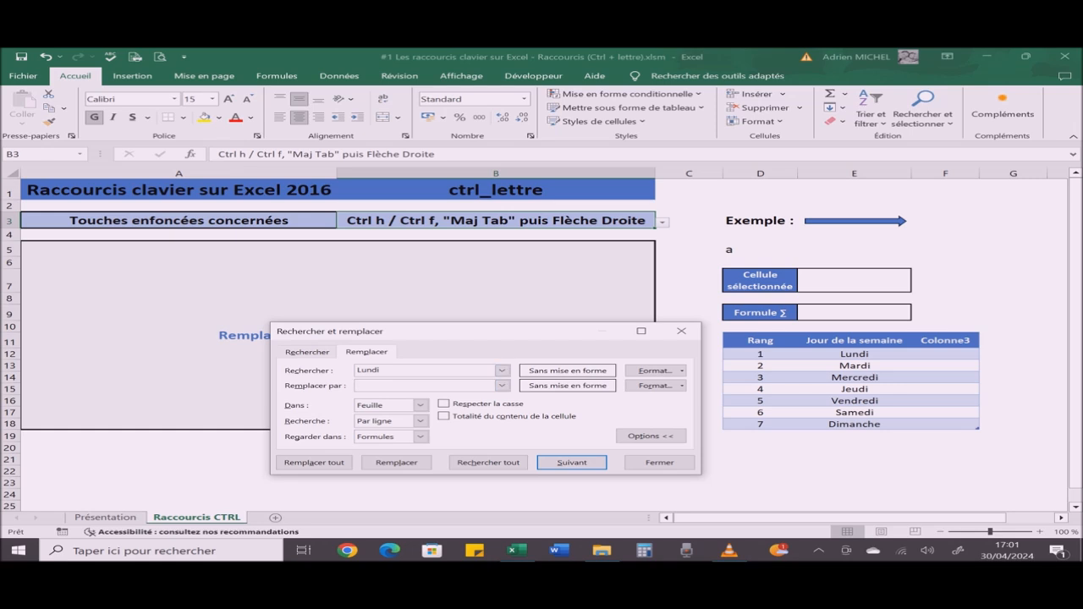
{"action": "key", "text": "Tab"}
{"action": "key", "text": "shift+Tab"}
{"action": "type", "text": "Mardi"}
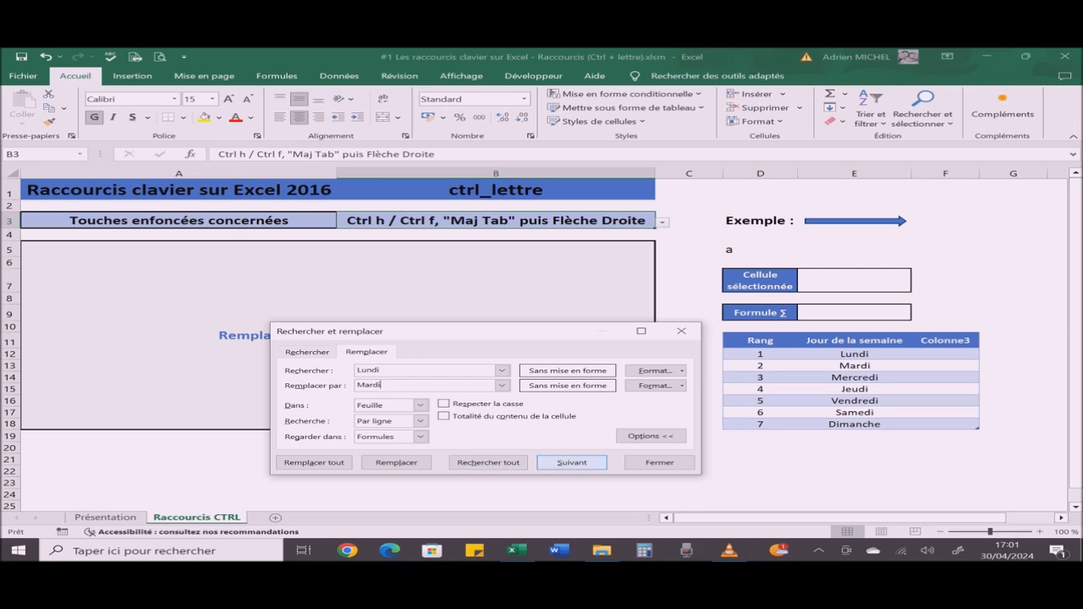
{"action": "key", "text": "Return"}
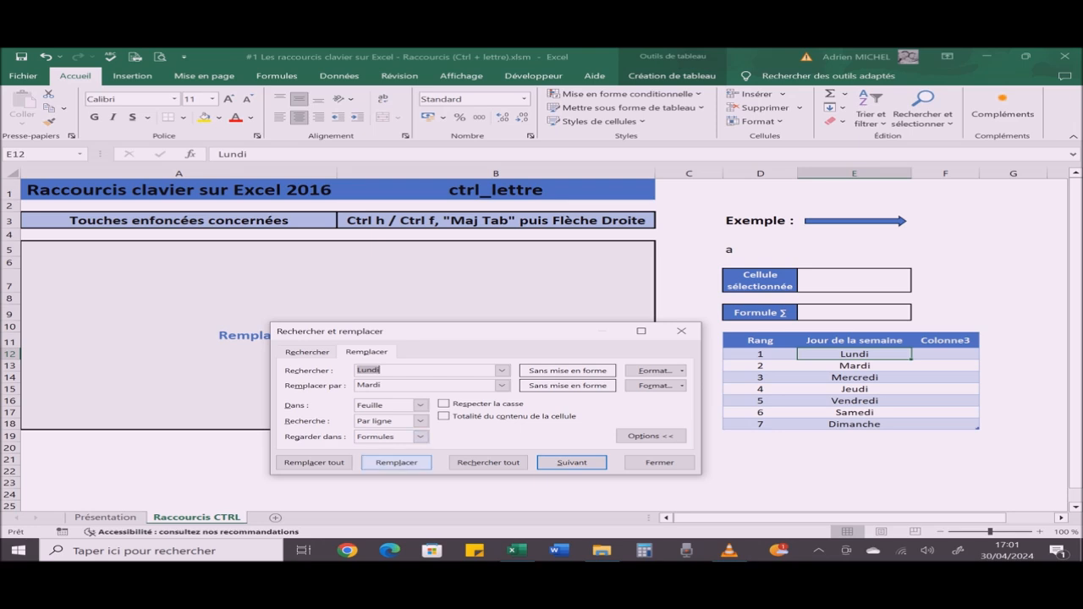
{"action": "left_click", "coordinate": [396, 462]}
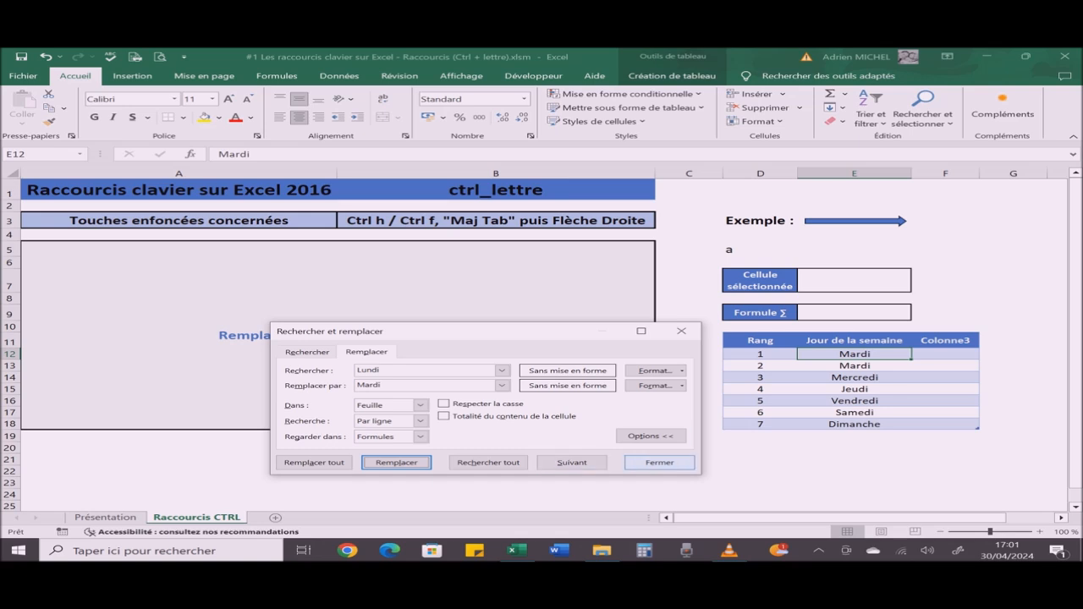
{"action": "key", "text": "Escape"}
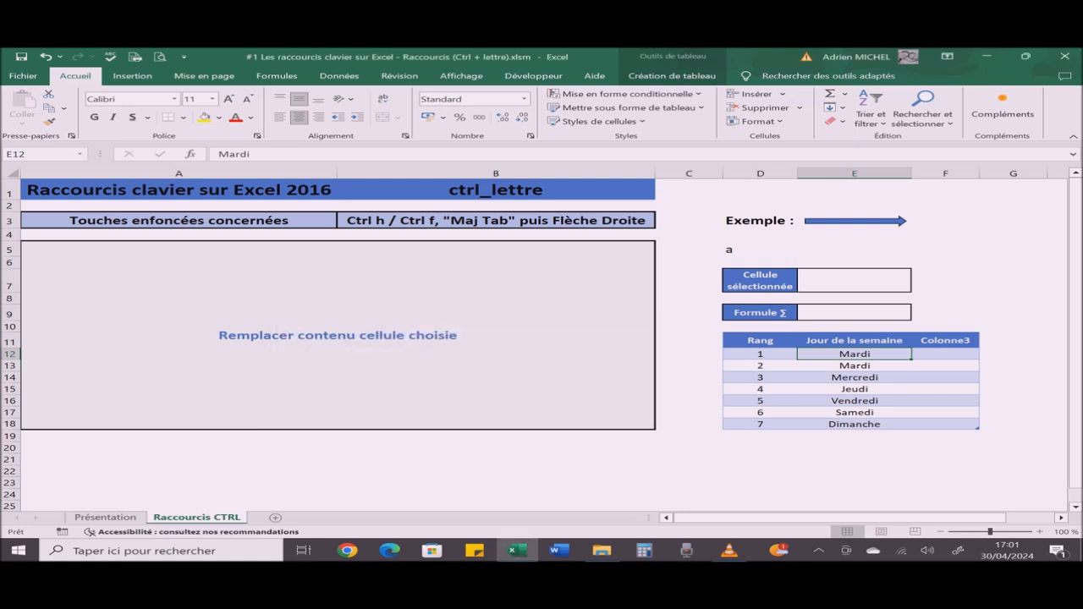
{"action": "key", "text": "ctrl+z"}
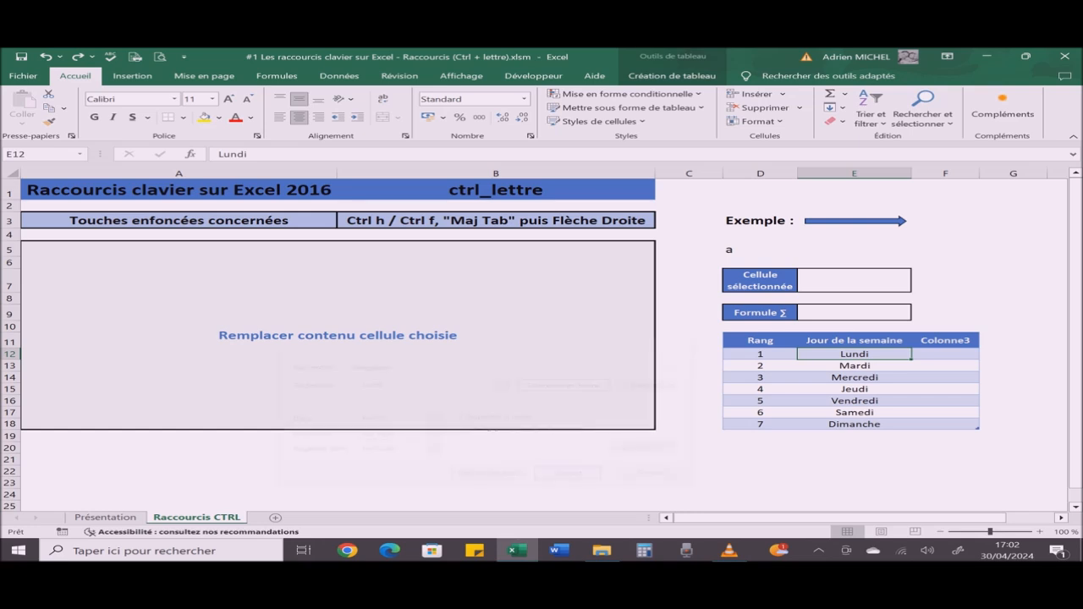
Step: Open the search window, switch it to its replace options using the keyboard shortcut being demonstrated, and close it
{"action": "key", "text": "ctrl+f"}
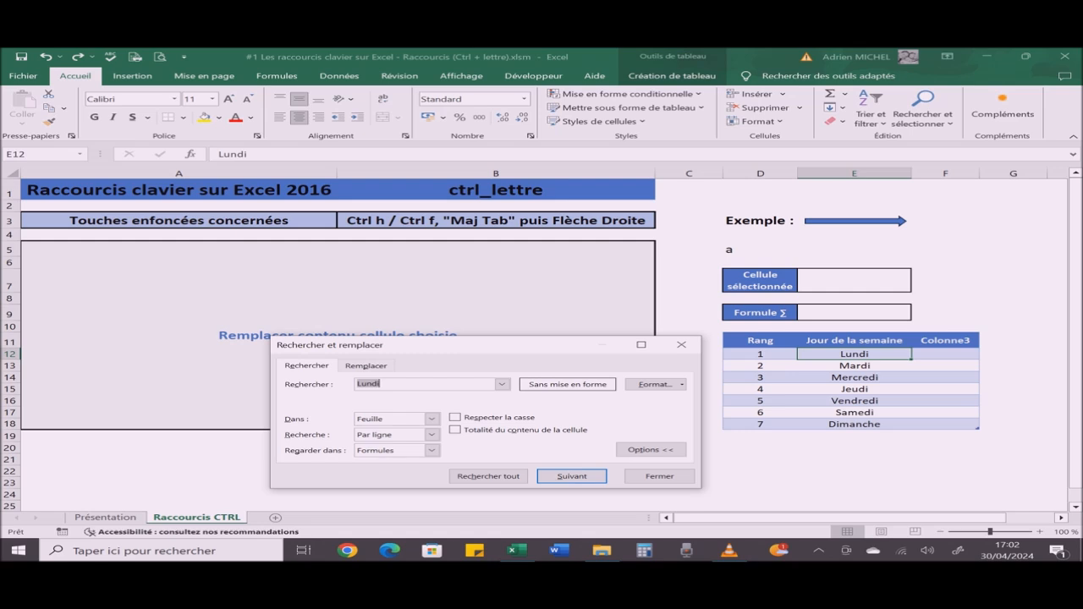
{"action": "key", "text": "shift+Tab"}
{"action": "key", "text": "Right"}
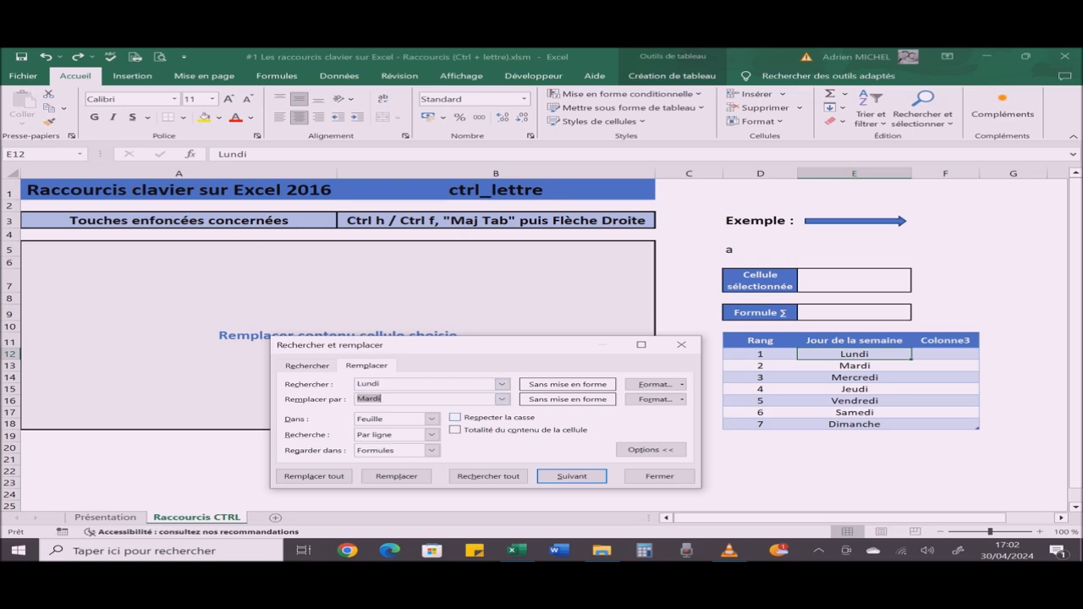
{"action": "left_click", "coordinate": [660, 477]}
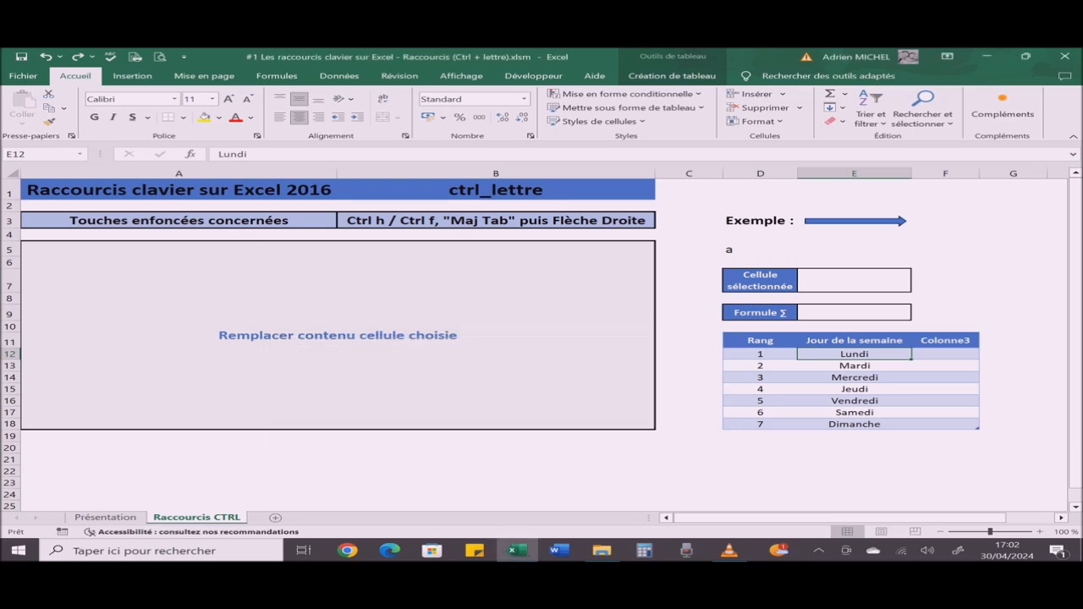
Step: Change the shortcut chosen in cell B3 to Ctrl i / Ctrl 3 to display its explanation
{"action": "left_click", "coordinate": [496, 221]}
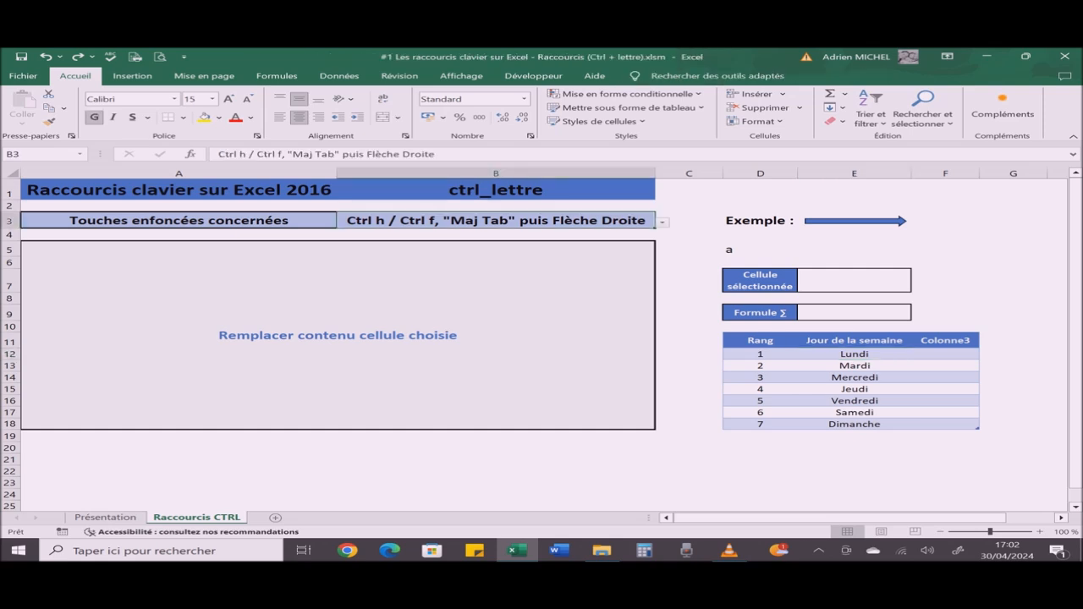
{"action": "key", "text": "alt+Down"}
{"action": "key", "text": "Down"}
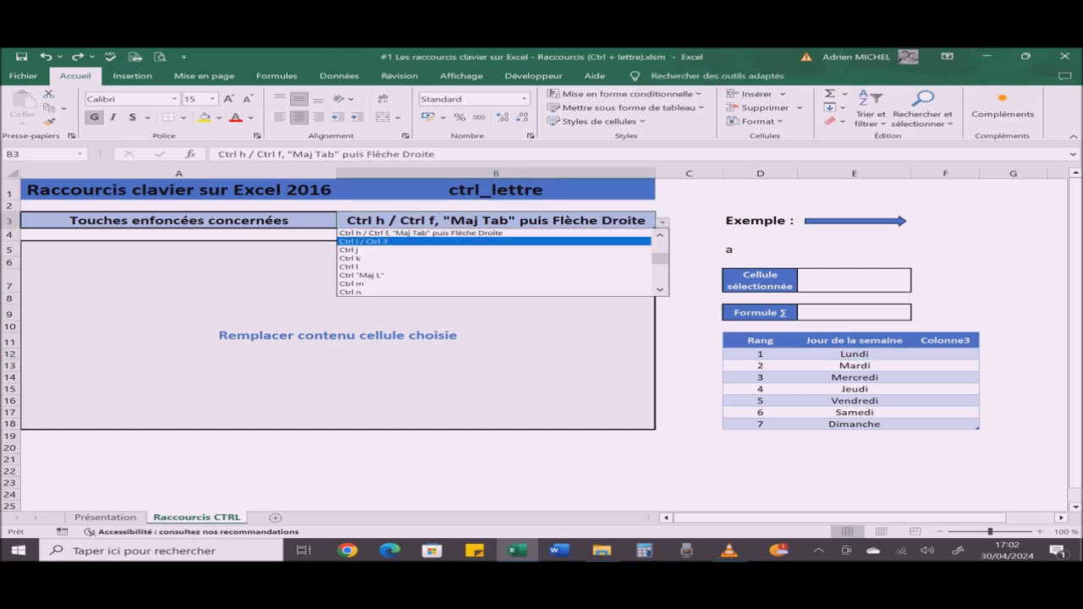
{"action": "key", "text": "Return"}
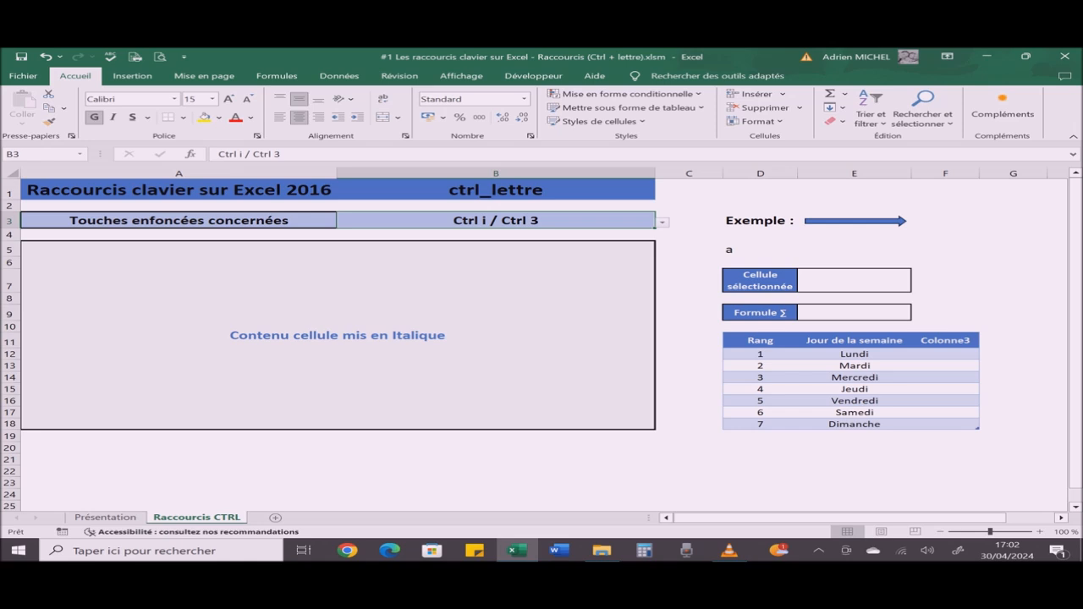
Step: Apply italic to the letter a in cell D5 and remove it again
{"action": "left_click", "coordinate": [760, 249]}
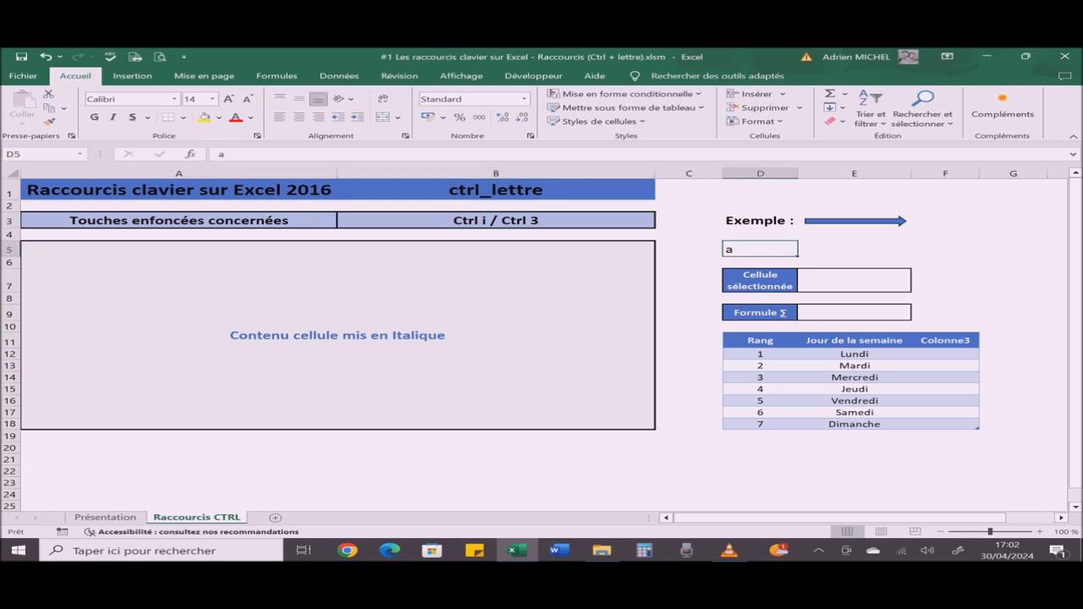
{"action": "key", "text": "ctrl+i"}
{"action": "key", "text": "ctrl+3"}
Step: Change the shortcut chosen in cell B3 to Ctrl j to display its explanation
{"action": "left_click", "coordinate": [496, 221]}
{"action": "key", "text": "alt+Down"}
{"action": "key", "text": "Down"}
{"action": "key", "text": "Return"}
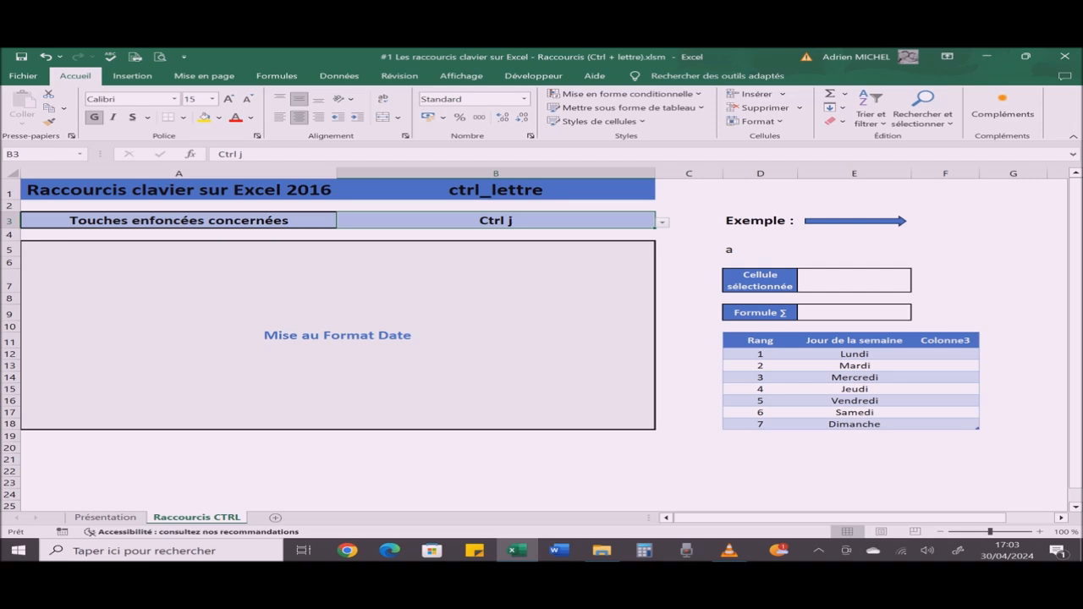
Step: Apply the date format to empty cell E5 and enter 13:00 in it
{"action": "left_click", "coordinate": [854, 250]}
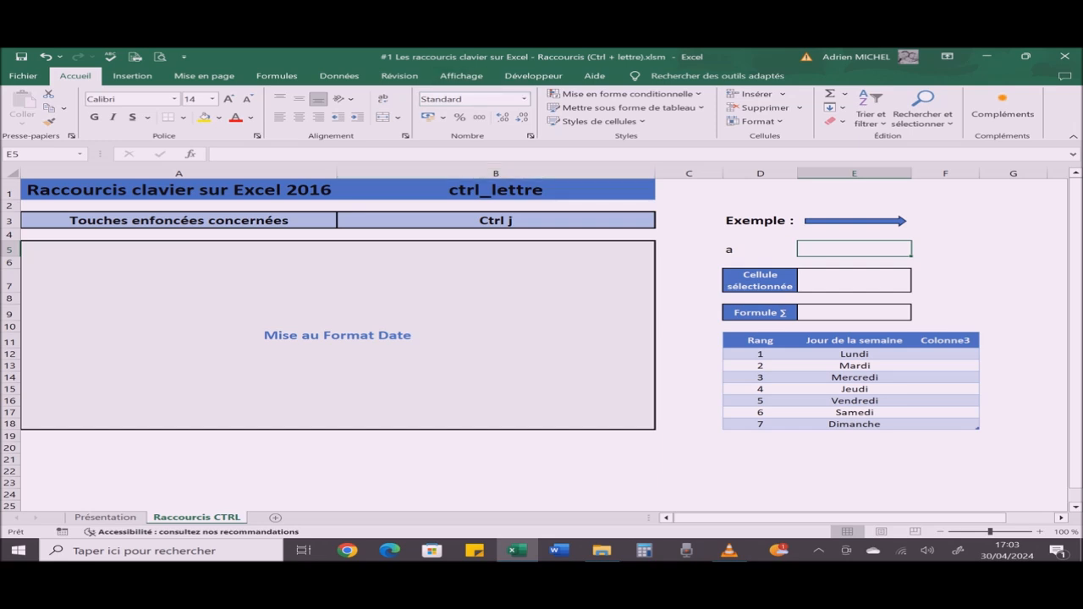
{"action": "key", "text": "ctrl+j"}
{"action": "type", "text": "13"}
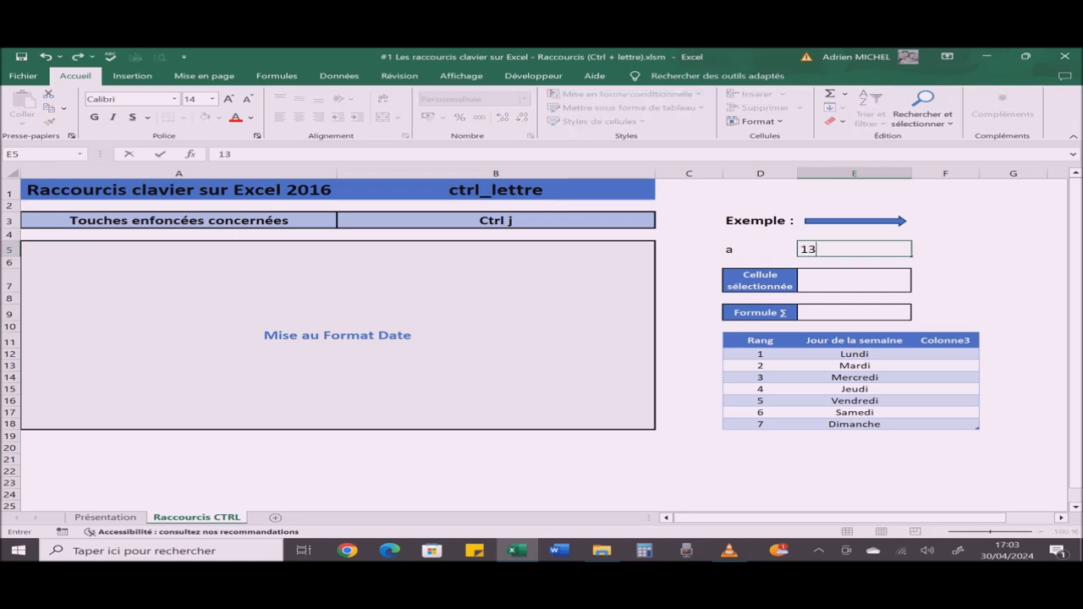
{"action": "type", "text": ":00"}
{"action": "key", "text": "Return"}
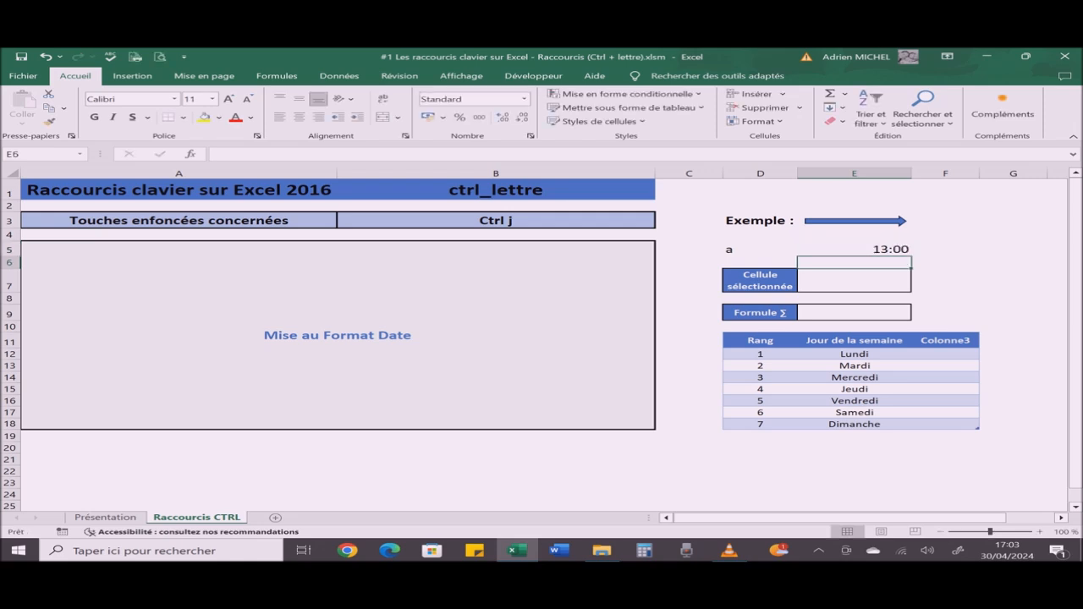
Step: Format cell E5 with the Heure type 13:30:55, and clear the cell's content and reset its number format to Standard
{"action": "left_click", "coordinate": [855, 250]}
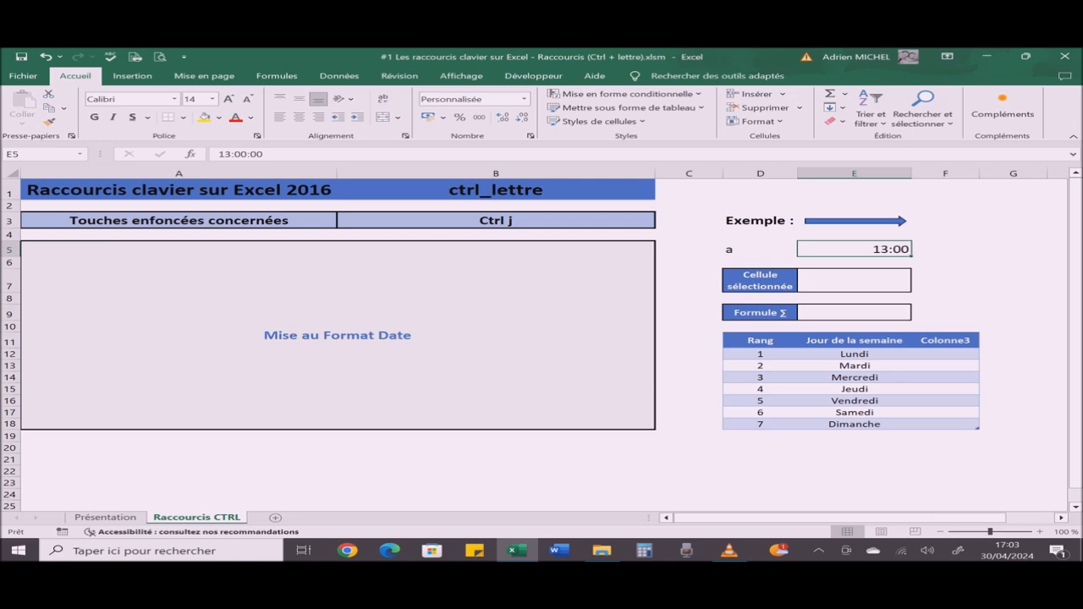
{"action": "key", "text": "ctrl+1"}
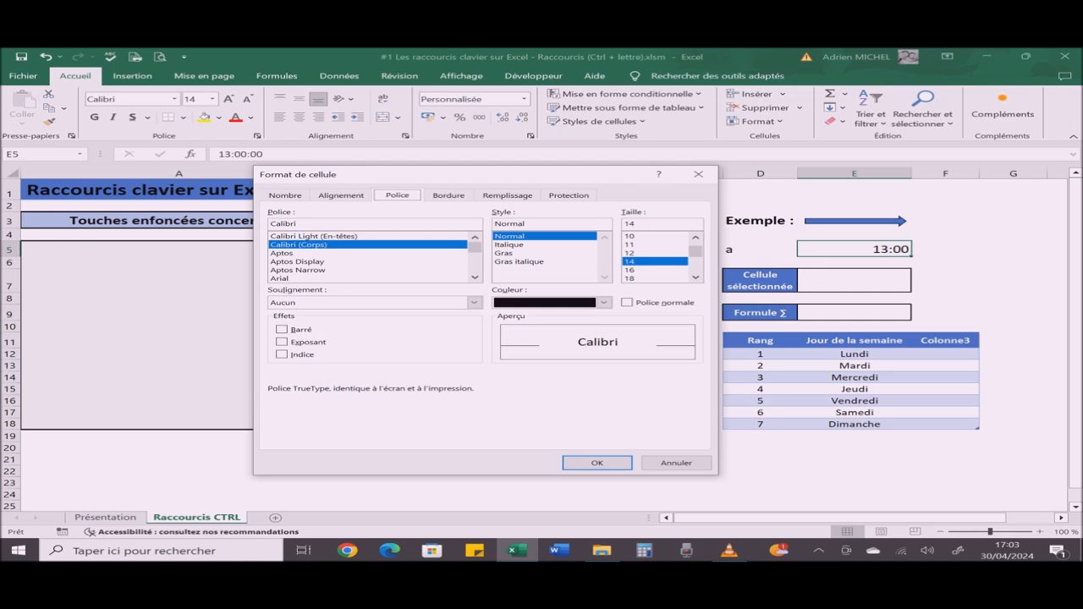
{"action": "left_click", "coordinate": [285, 196]}
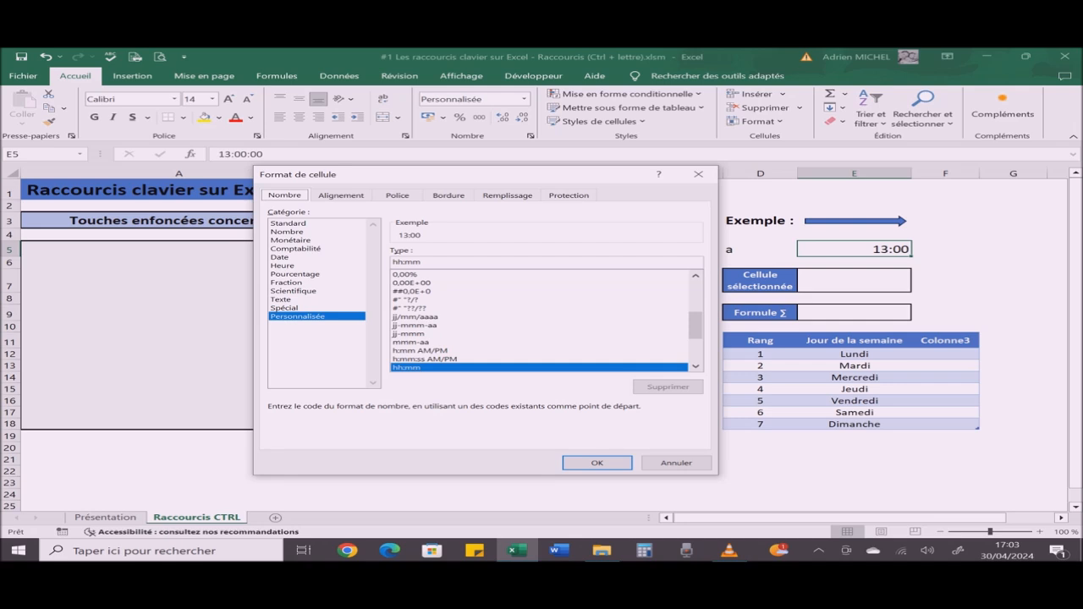
{"action": "left_click", "coordinate": [282, 266]}
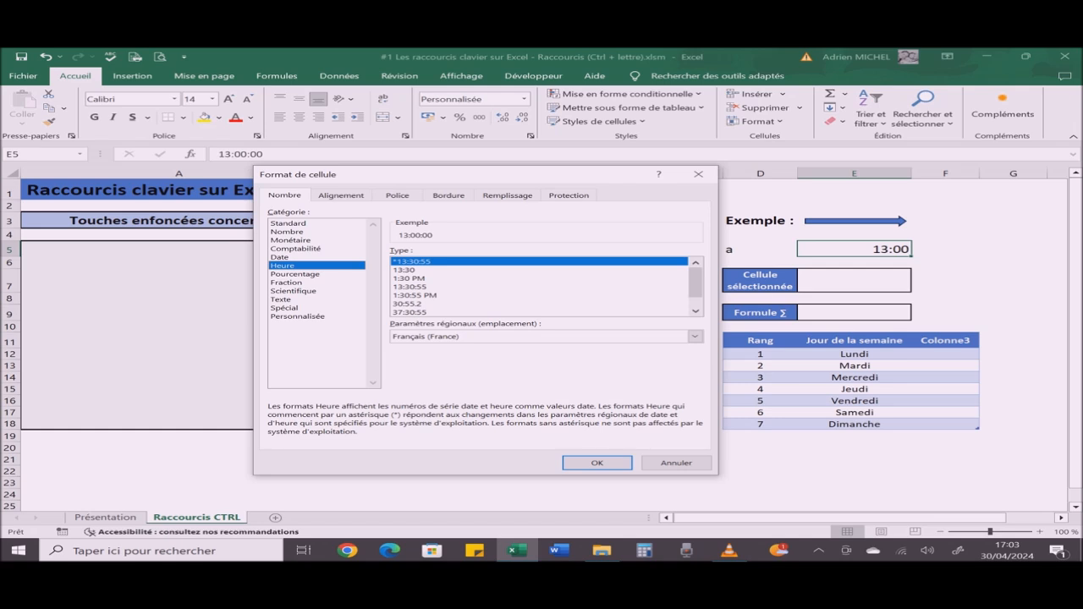
{"action": "left_click", "coordinate": [409, 287]}
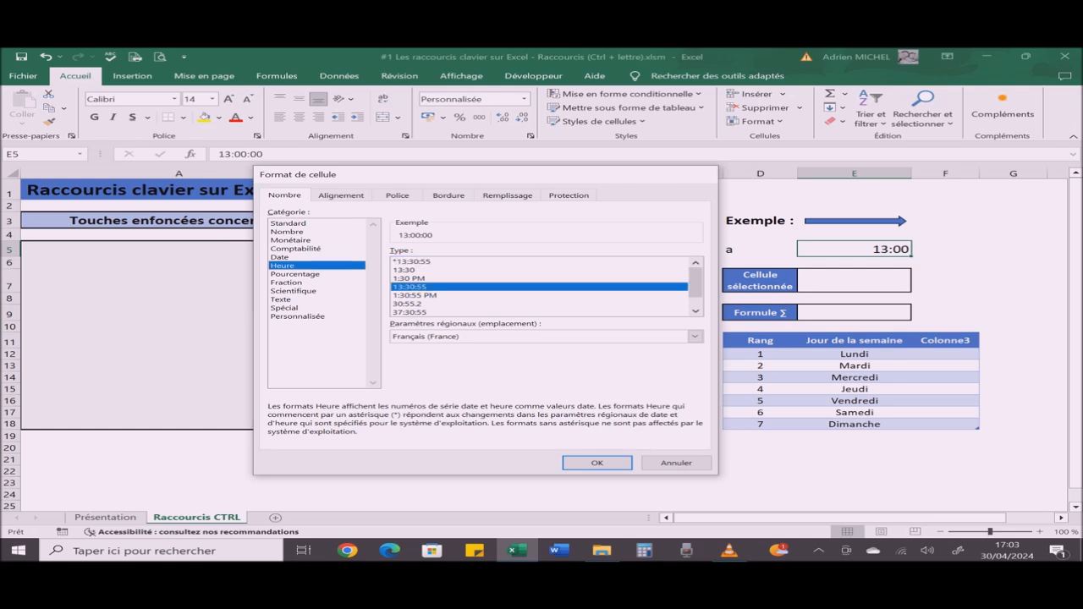
{"action": "left_click", "coordinate": [597, 463]}
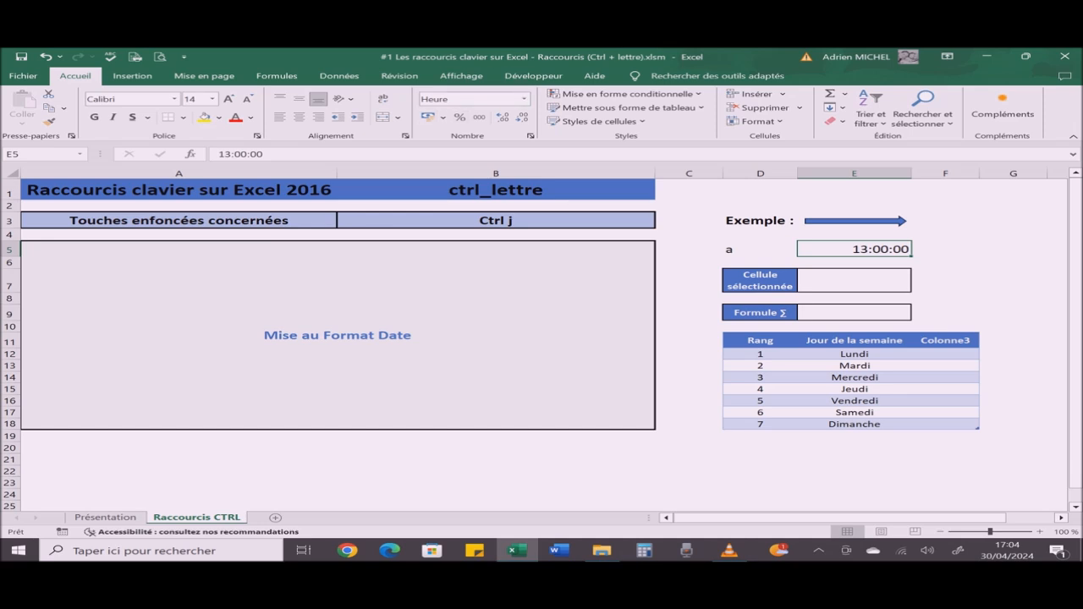
{"action": "key", "text": "Delete"}
{"action": "key", "text": "ctrl+r"}
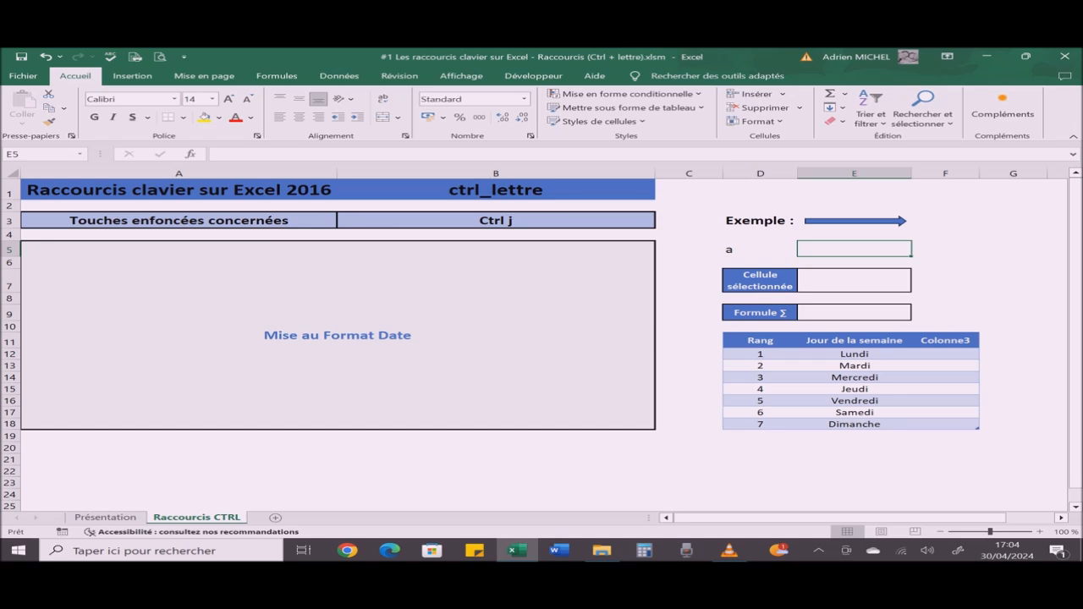
Step: Change the shortcut chosen in cell B3 to Ctrl k to display its explanation
{"action": "left_click", "coordinate": [496, 221]}
{"action": "key", "text": "alt+Down"}
{"action": "key", "text": "Down"}
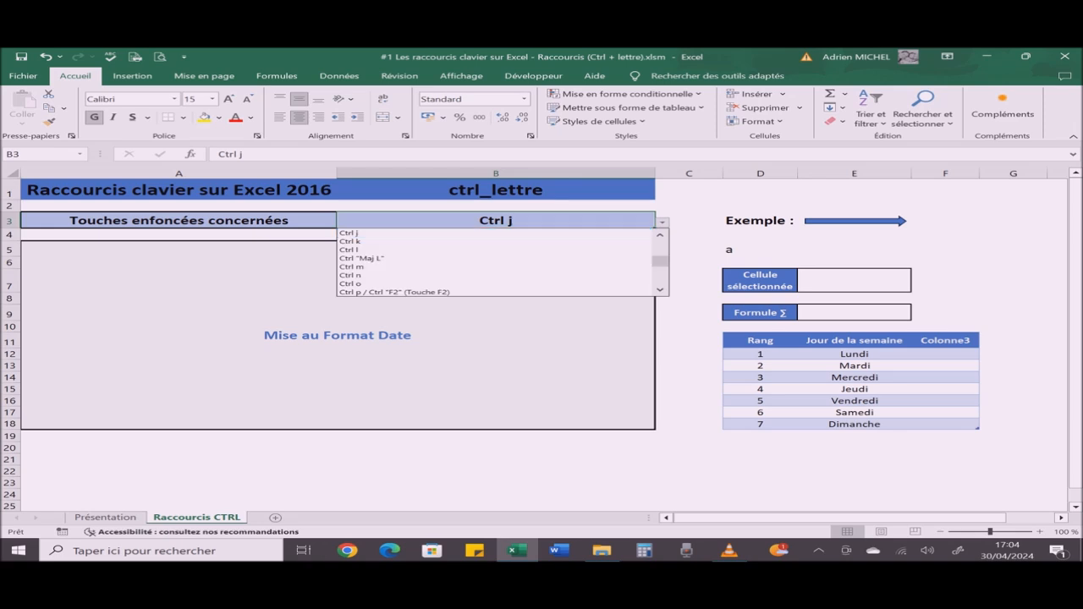
{"action": "key", "text": "Return"}
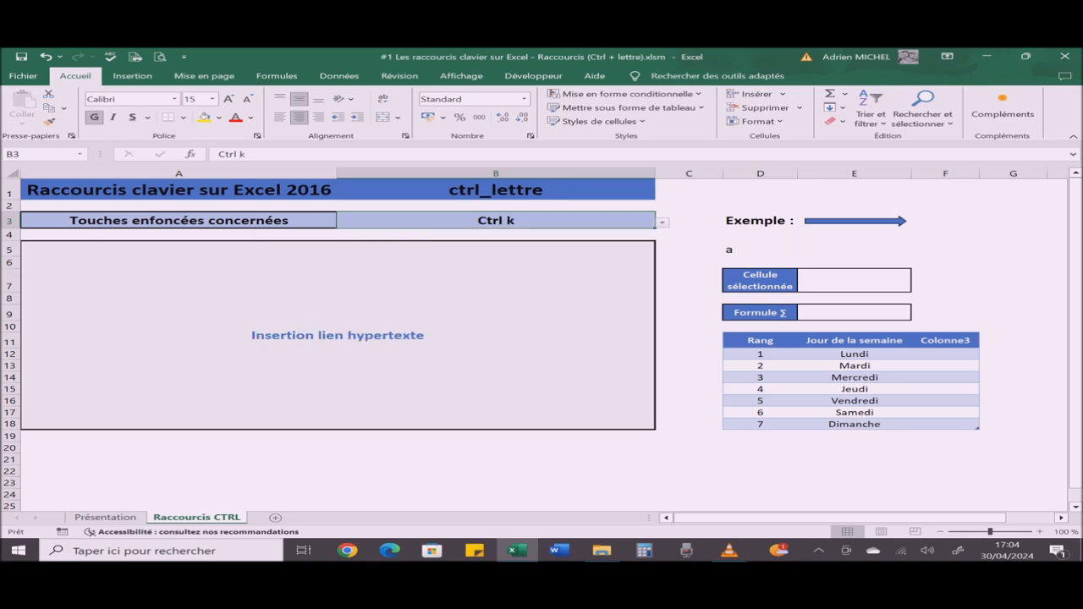
Step: Start inserting a hyperlink in cell E5 and choose Classeur Gaming.xlsm from the Documents folder as its target
{"action": "left_click", "coordinate": [854, 249]}
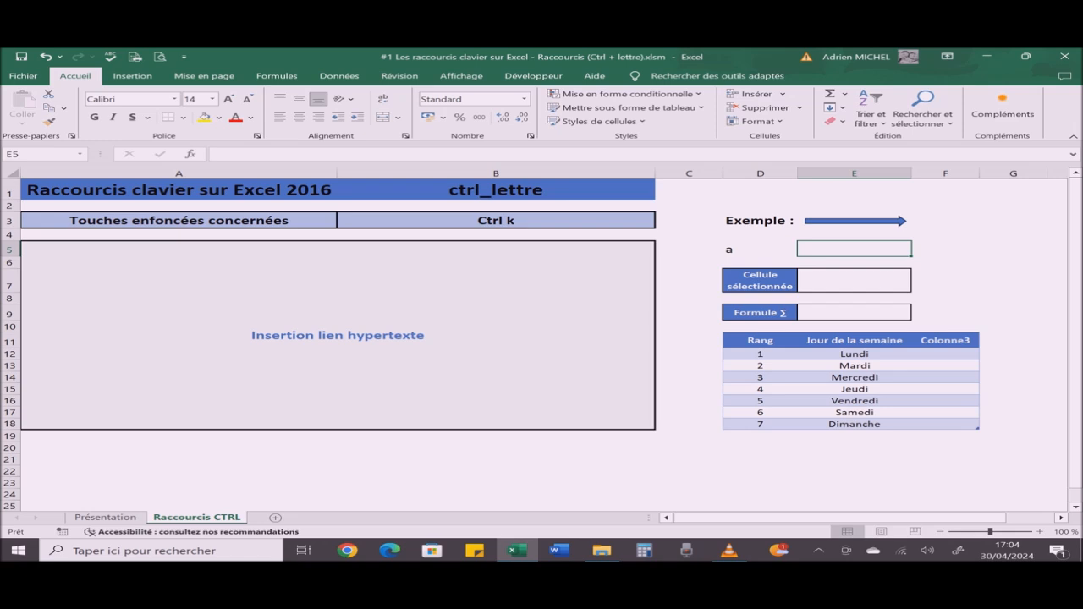
{"action": "key", "text": "ctrl+k"}
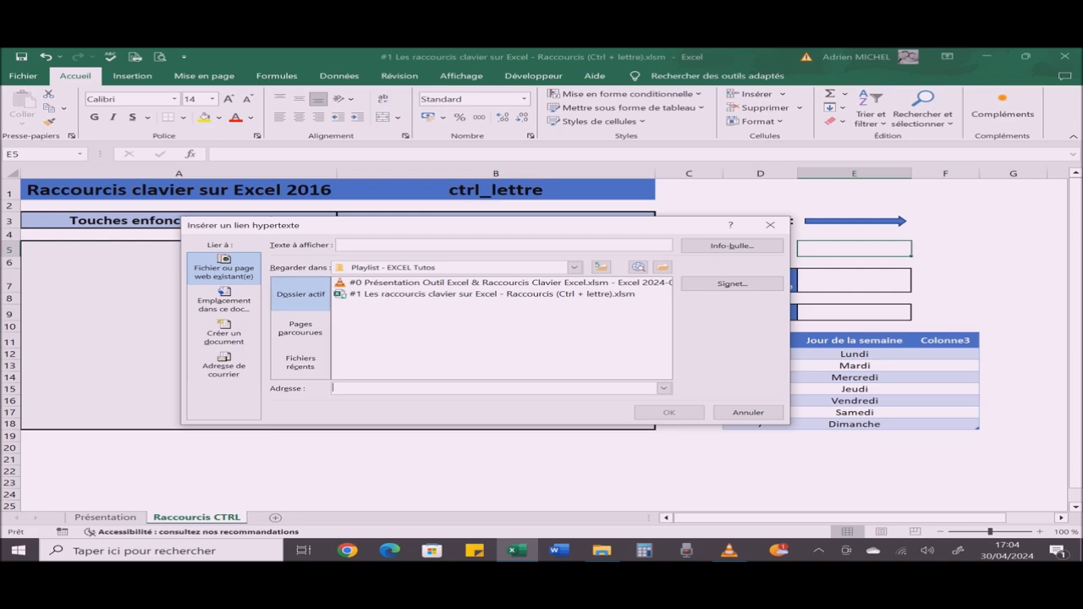
{"action": "left_click", "coordinate": [574, 268]}
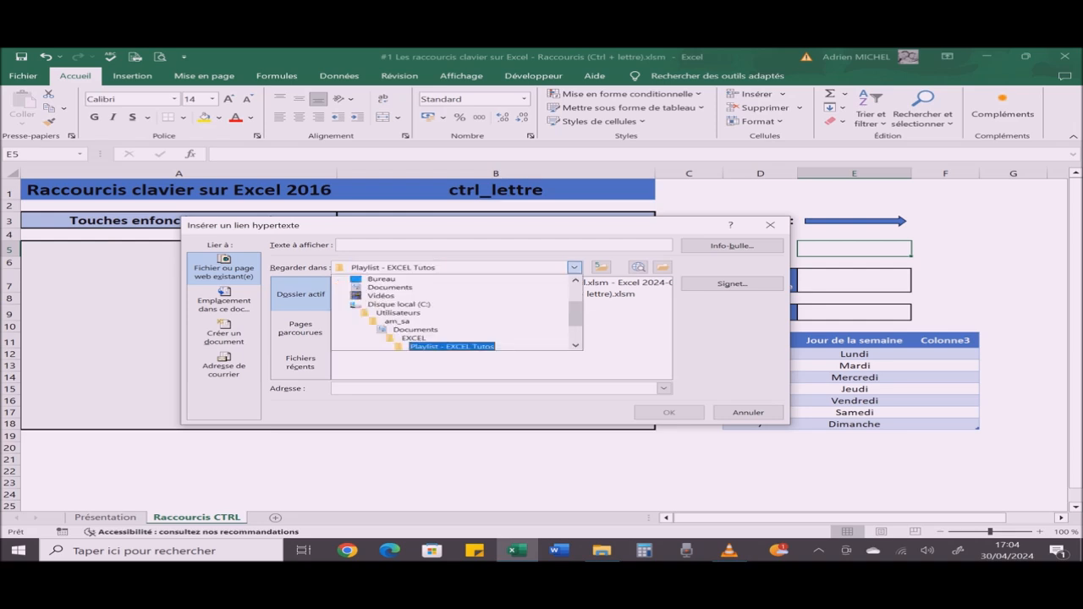
{"action": "key", "text": "Up"}
{"action": "key", "text": "Up"}
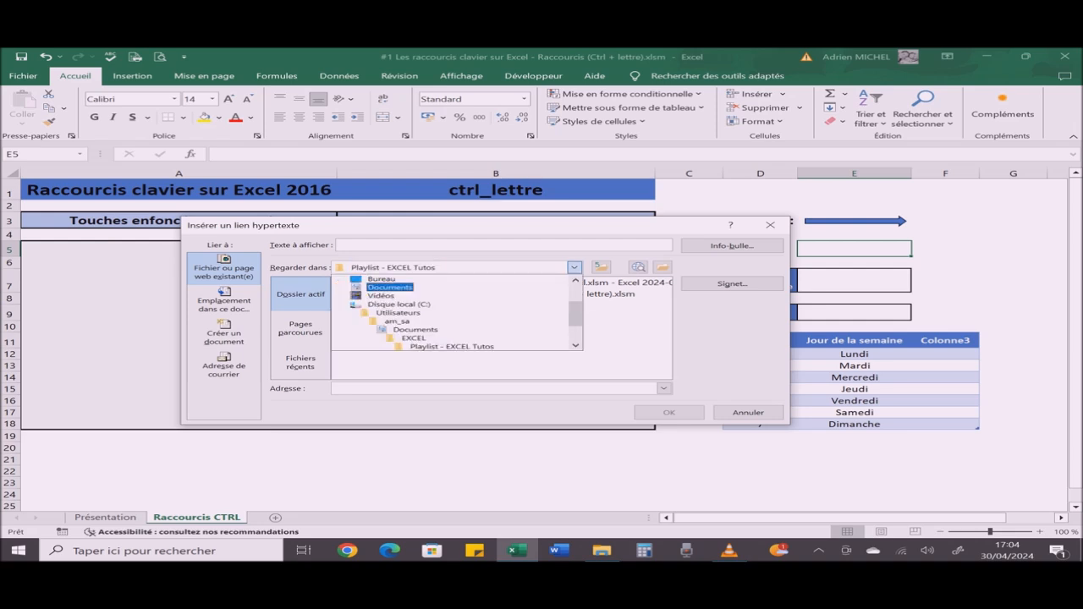
{"action": "key", "text": "Return"}
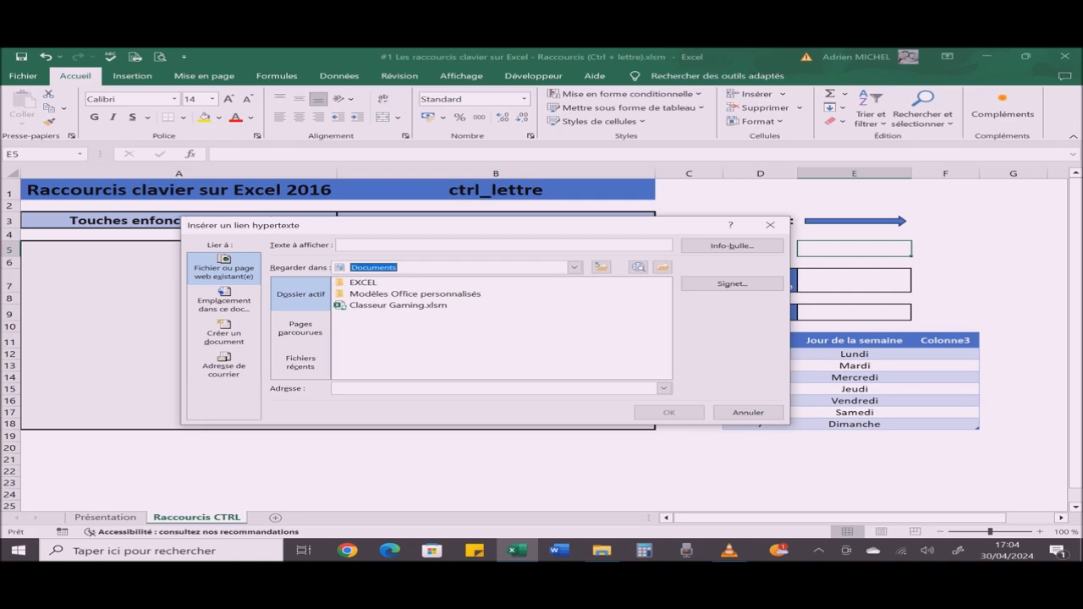
{"action": "left_click", "coordinate": [398, 305]}
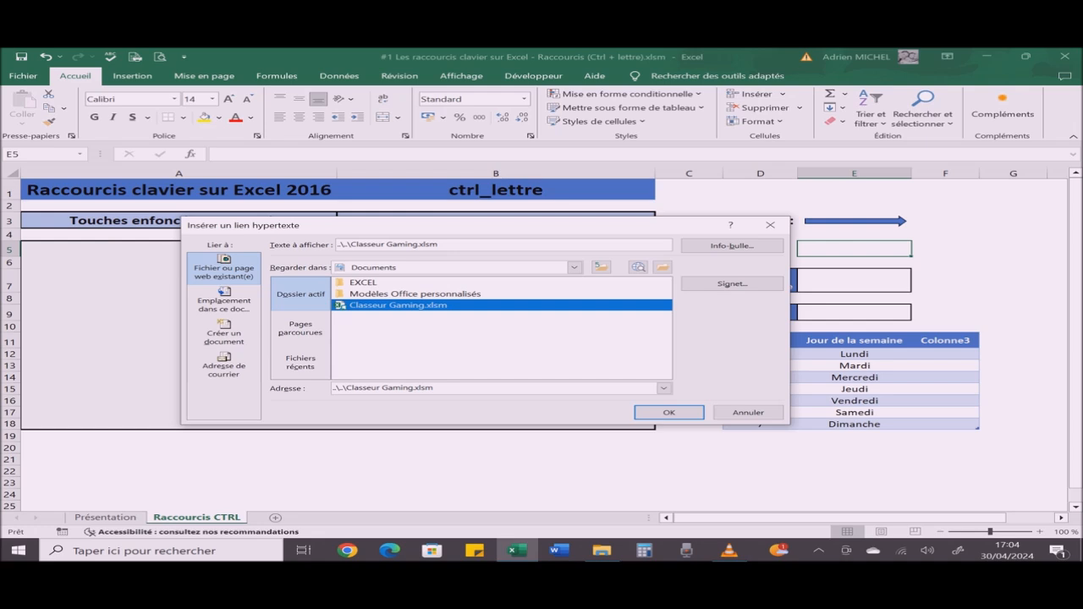
Step: Set the hyperlink's display text to "Accès Classeur Gaming" and insert the link in cell E5
{"action": "left_click_drag", "start_coordinate": [441, 245], "coordinate": [337, 244]}
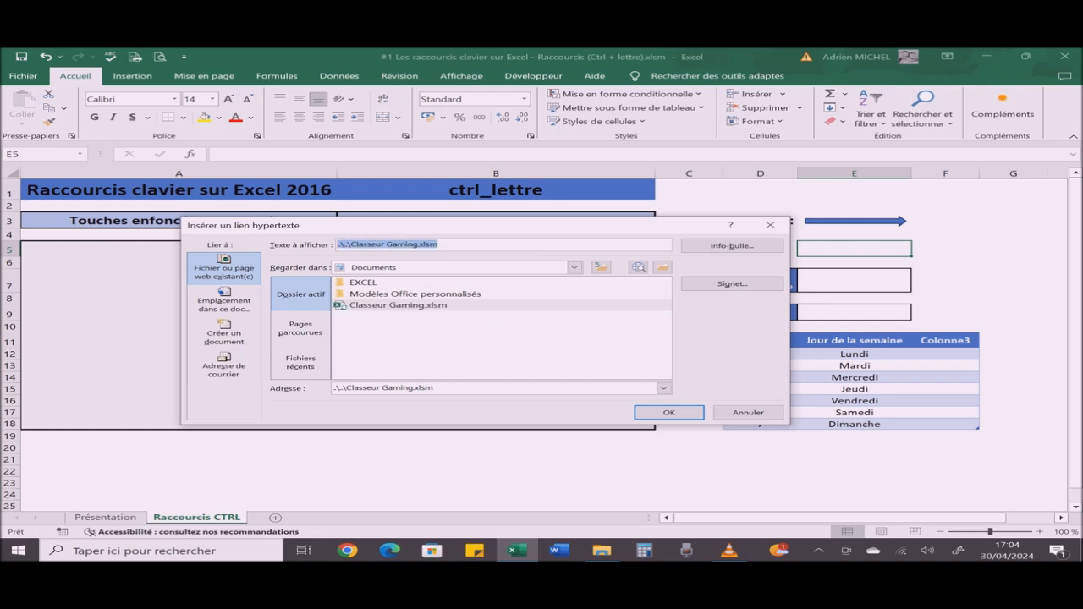
{"action": "type", "text": "Accès"}
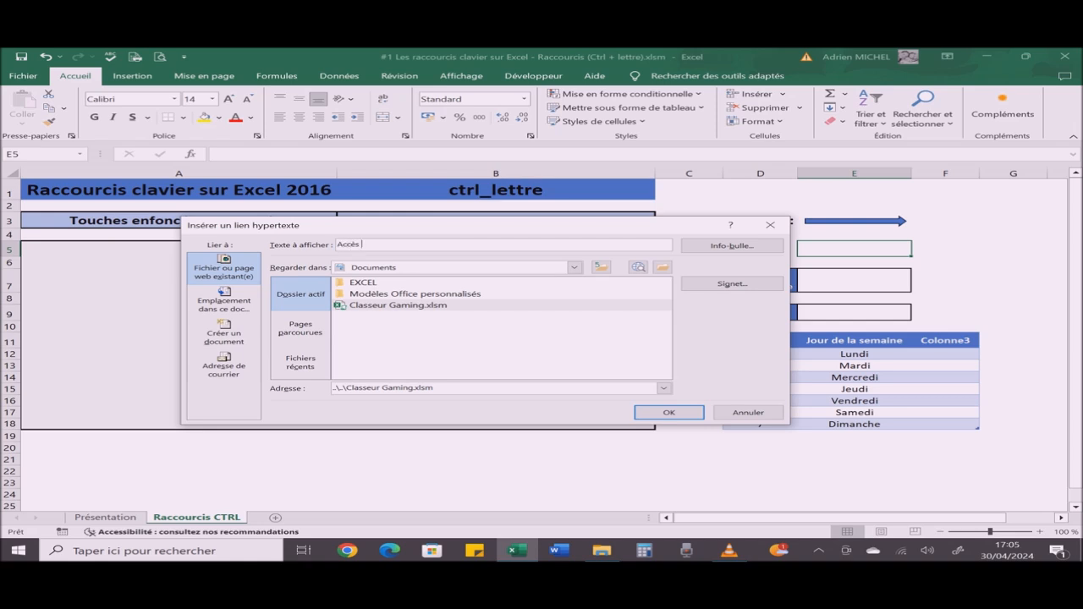
{"action": "type", "text": " Classeur Gaming"}
{"action": "left_click", "coordinate": [669, 413]}
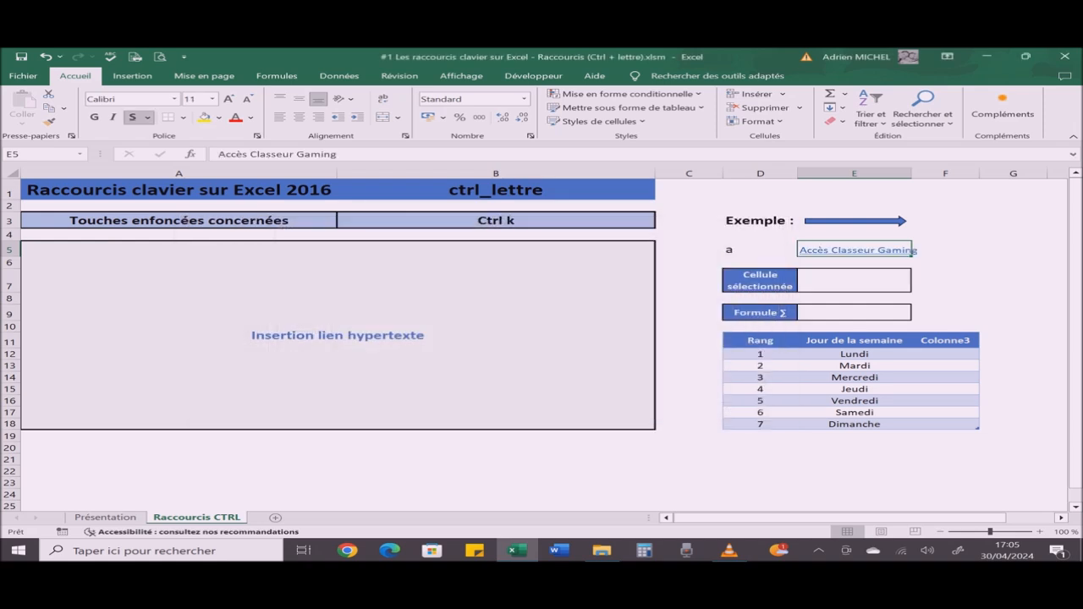
Step: Follow the hyperlink in cell E5 to open Classeur Gaming.xlsm, and close that workbook again
{"action": "mouse_move", "coordinate": [913, 252]}
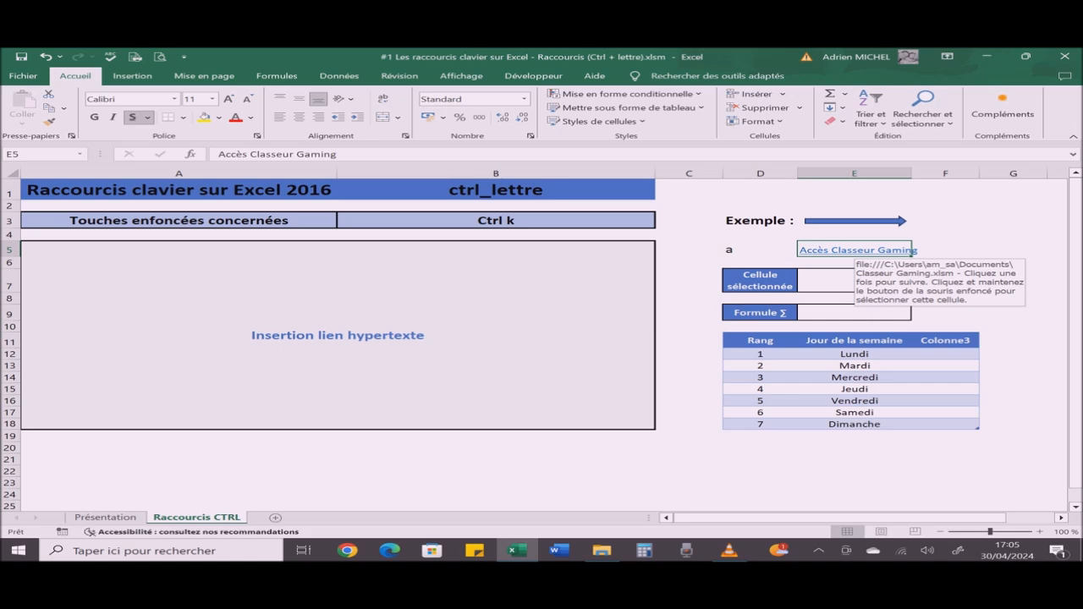
{"action": "left_click", "coordinate": [913, 252]}
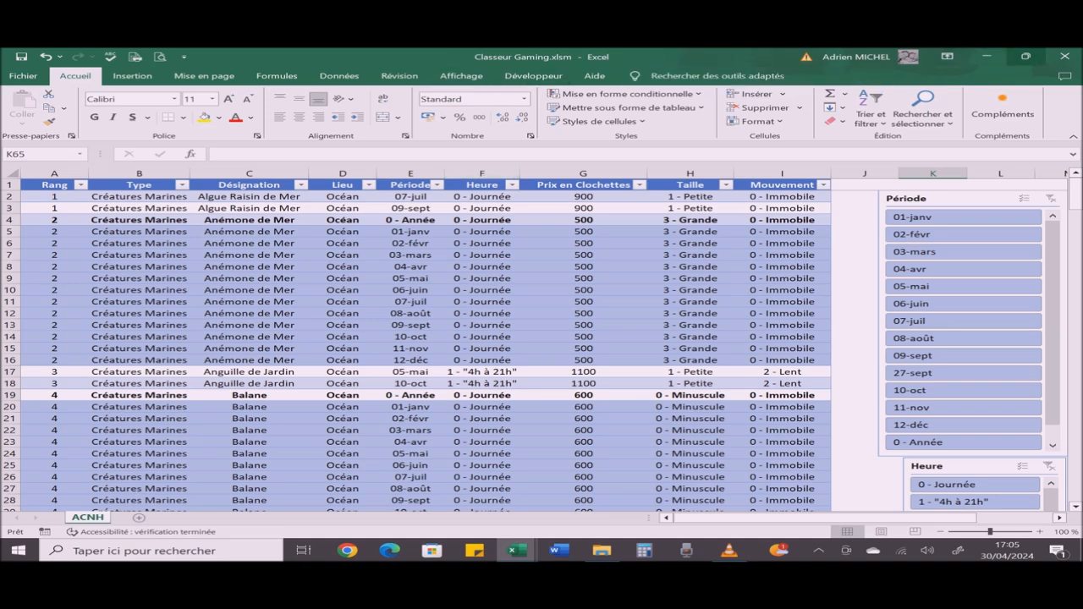
{"action": "left_click", "coordinate": [1065, 55]}
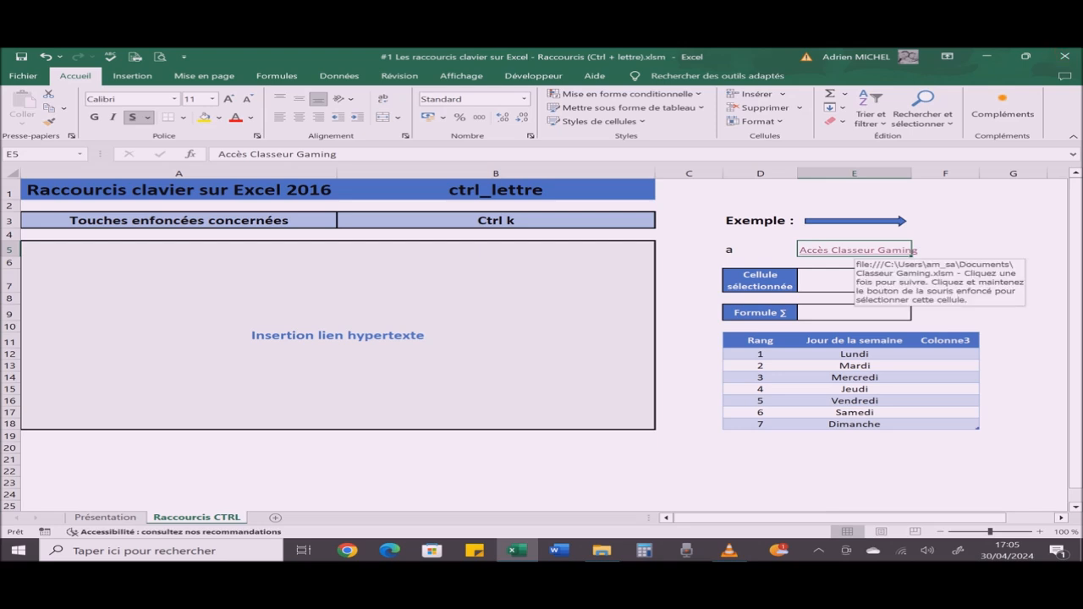
Step: Remove the hyperlink from cell E5 and clear the cell's remaining text
{"action": "right_click", "coordinate": [860, 251]}
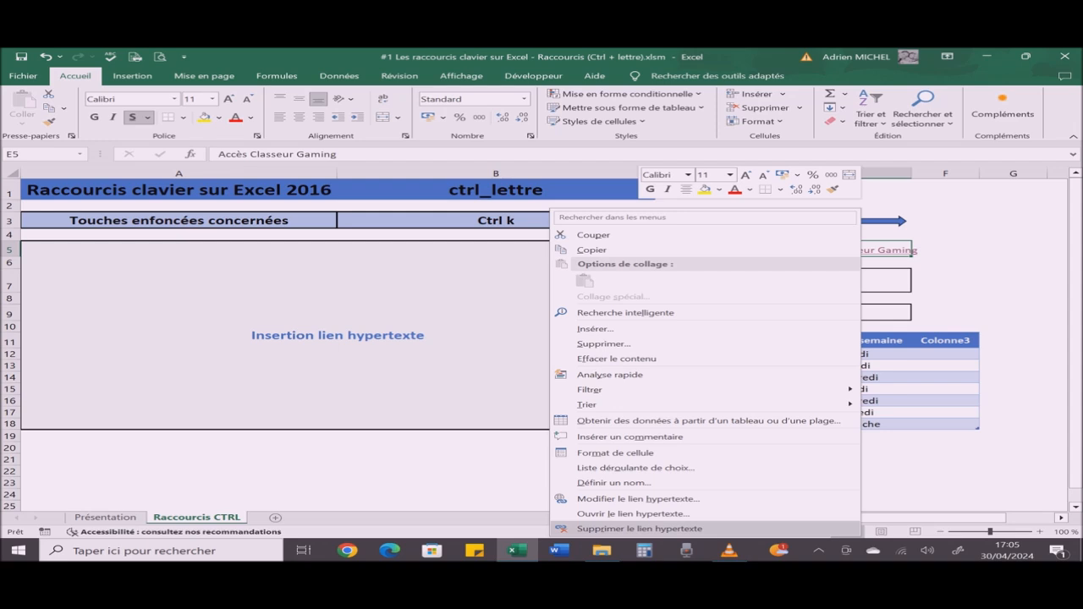
{"action": "left_click", "coordinate": [639, 528]}
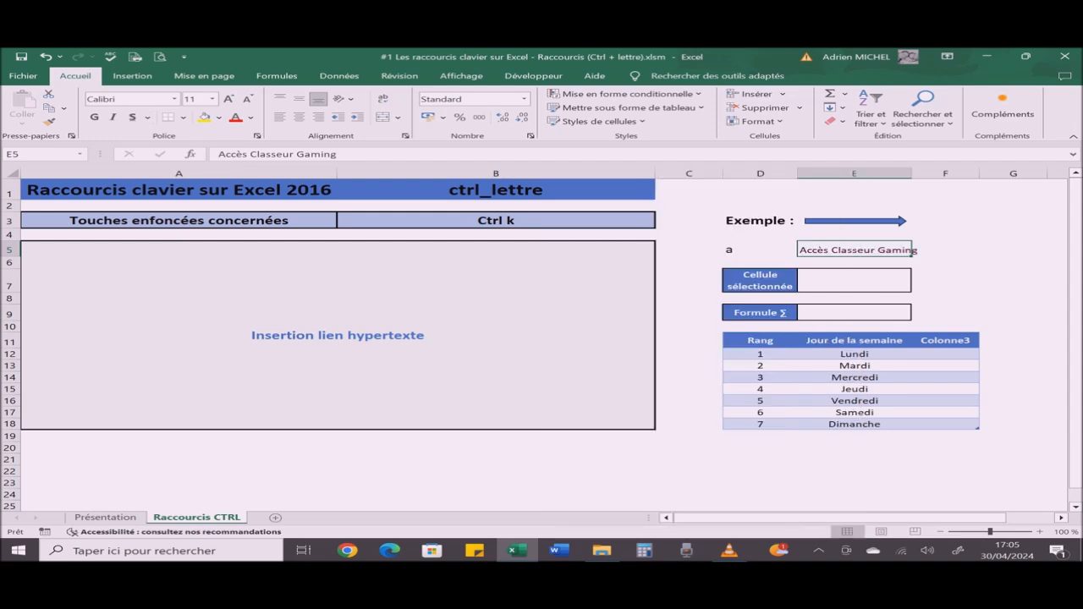
{"action": "key", "text": "Delete"}
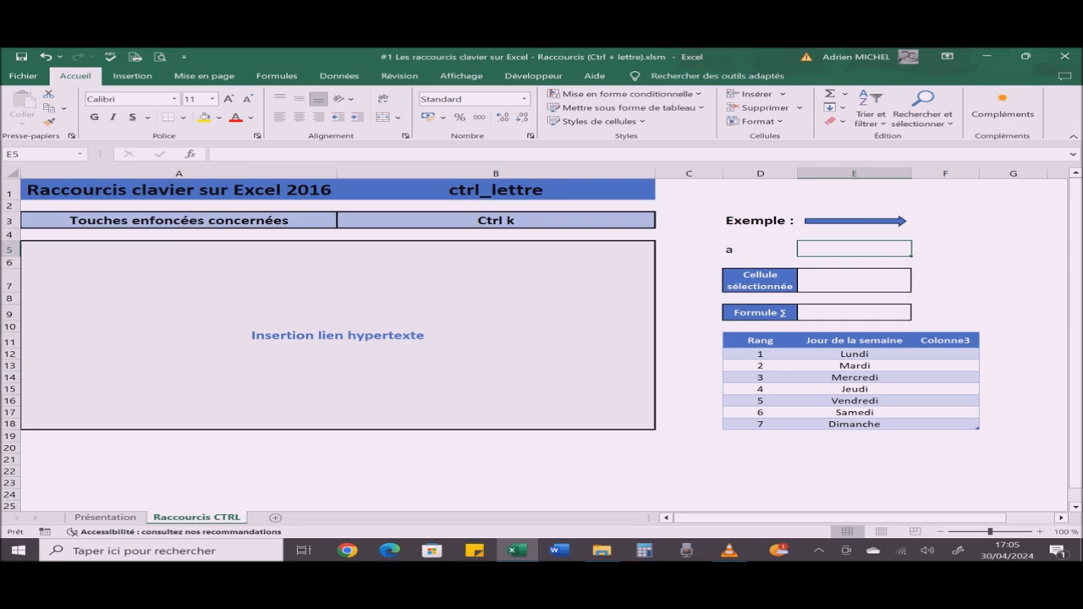
Step: Change the shortcut chosen in cell B3 to Ctrl l to display its explanation
{"action": "left_click", "coordinate": [496, 221]}
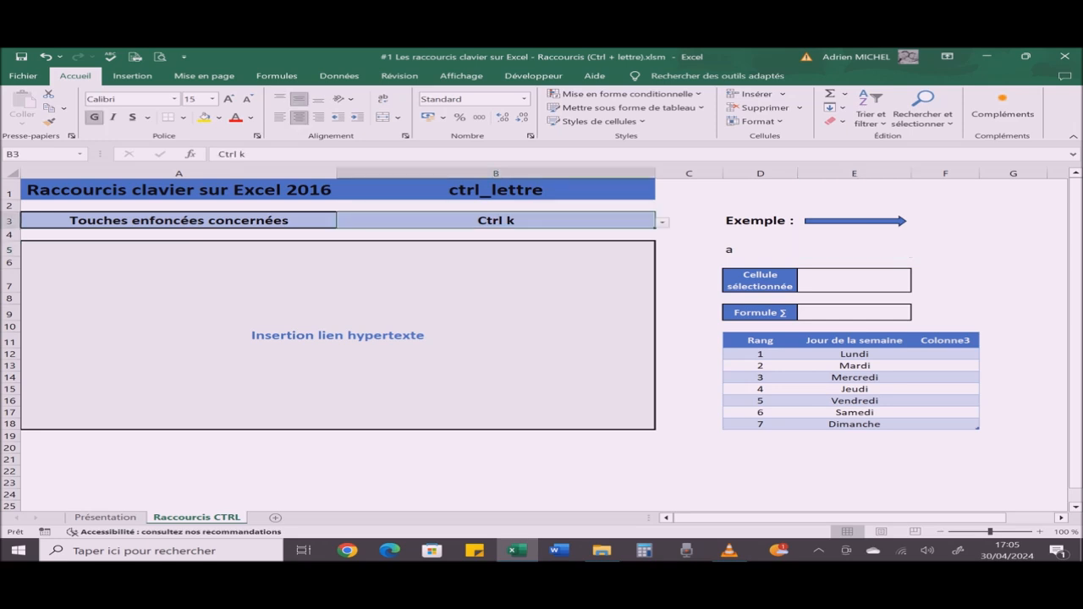
{"action": "key", "text": "alt+Down"}
{"action": "key", "text": "Down"}
{"action": "key", "text": "Return"}
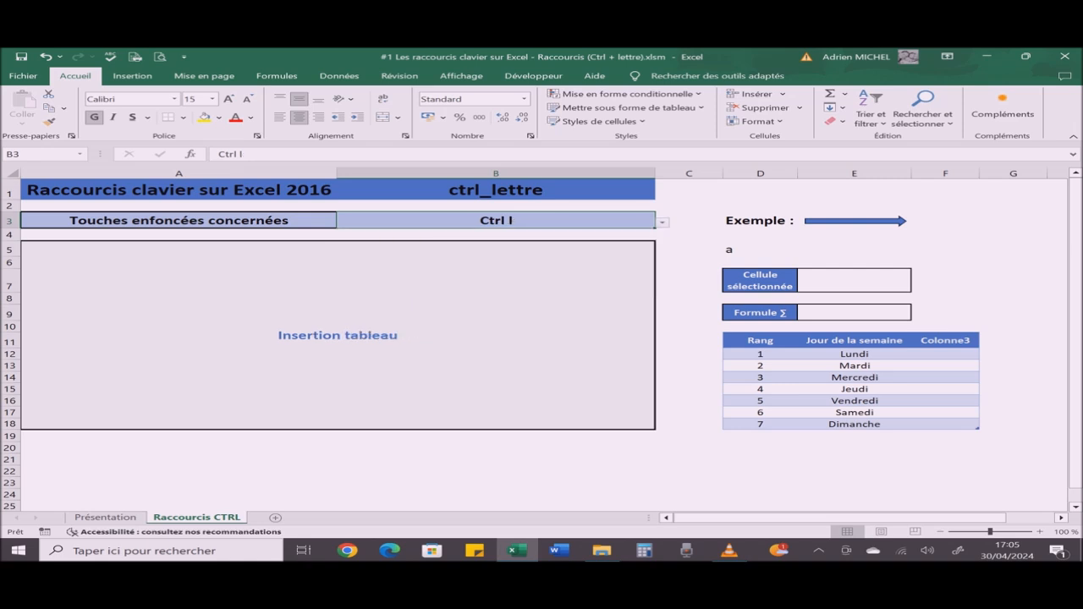
Step: Select the whole weekday example table, including its header row, and delete it
{"action": "left_click", "coordinate": [761, 340]}
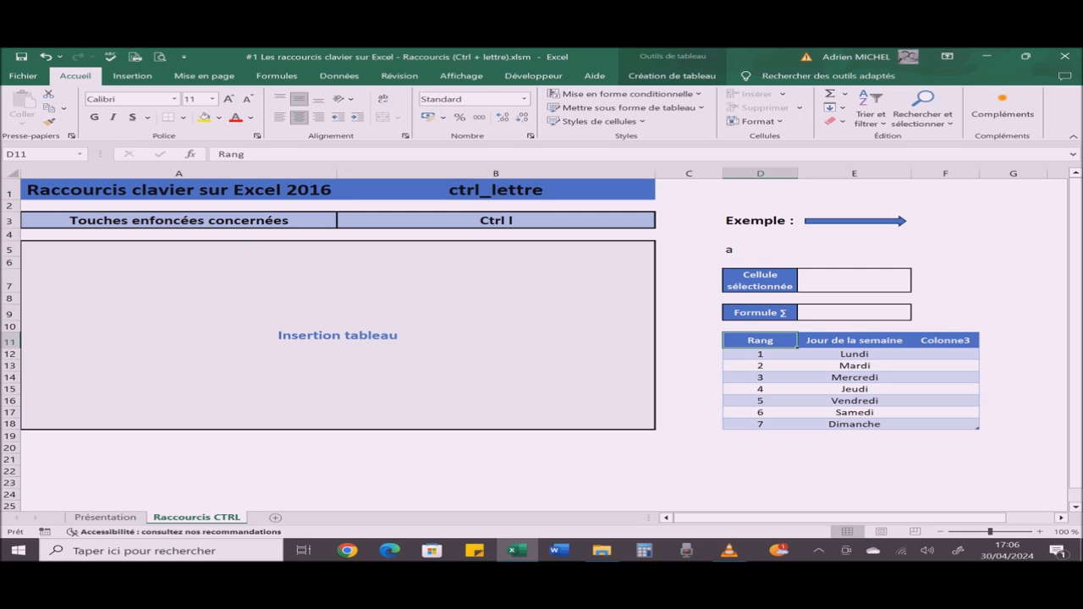
{"action": "key", "text": "ctrl+a"}
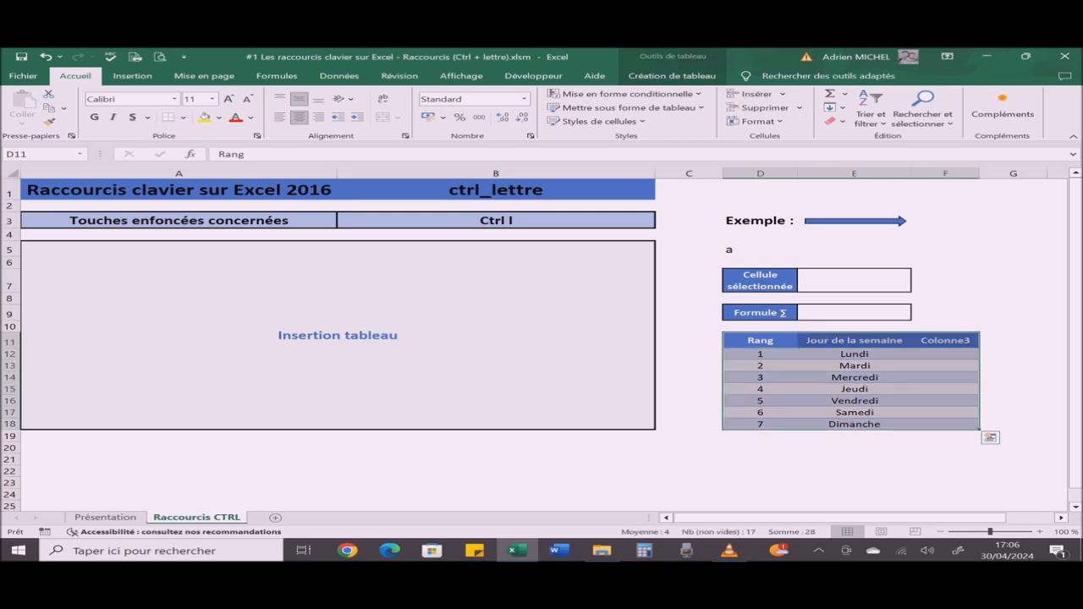
{"action": "key", "text": "Delete"}
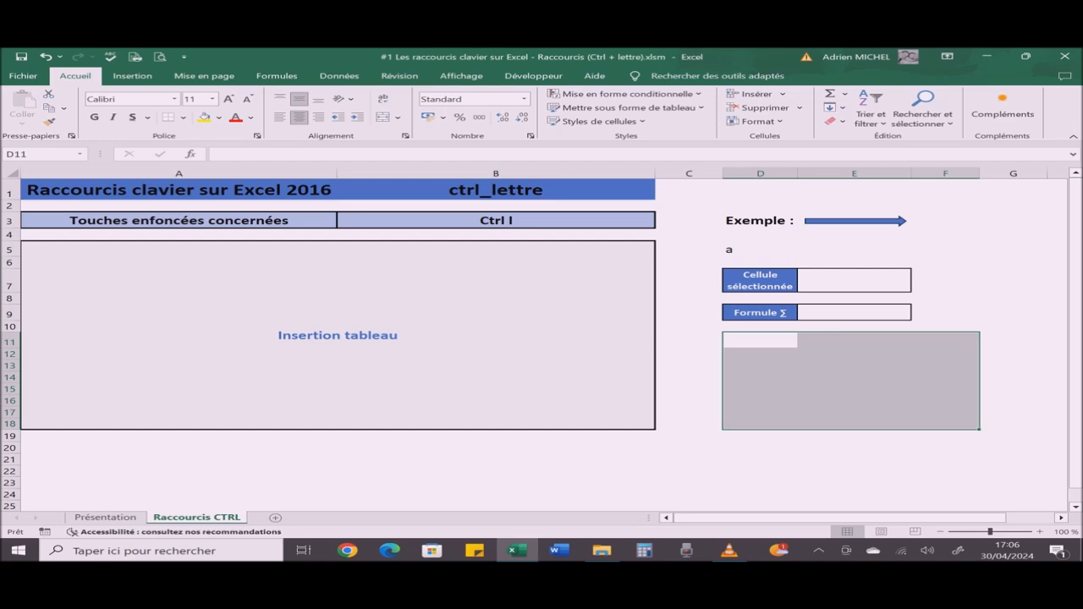
Step: Create a table over the range $D$11:$F$18 with the option that it has headers
{"action": "key", "text": "ctrl+l"}
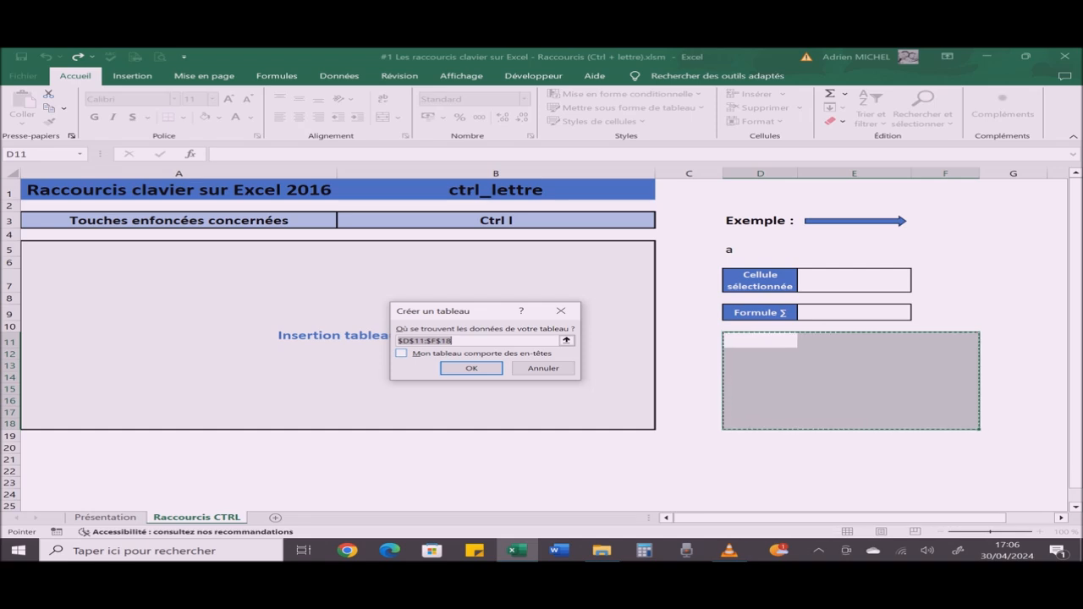
{"action": "key", "text": "alt+m"}
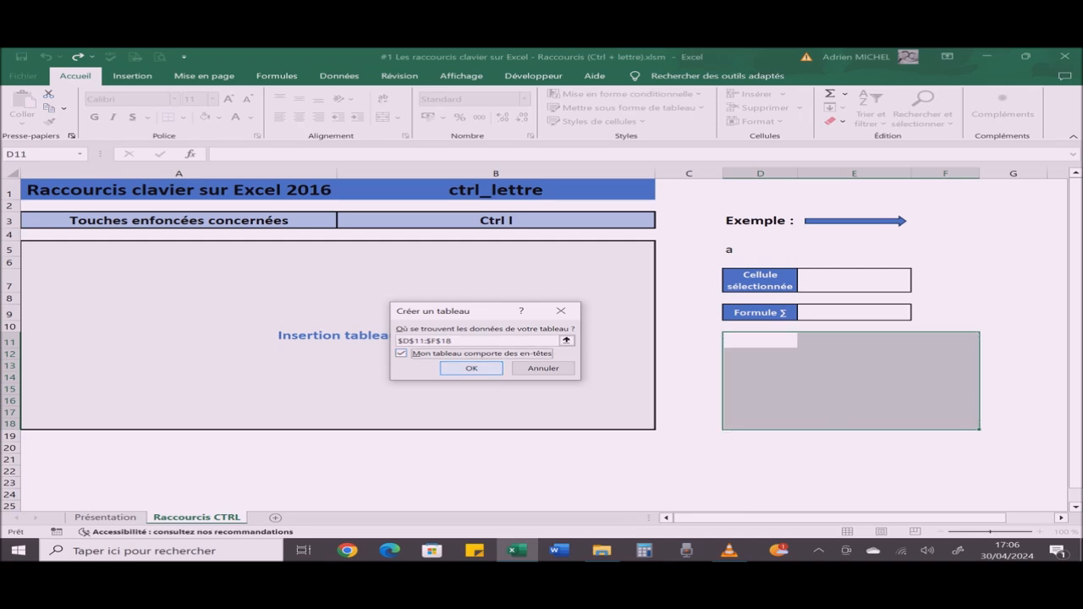
{"action": "key", "text": "Return"}
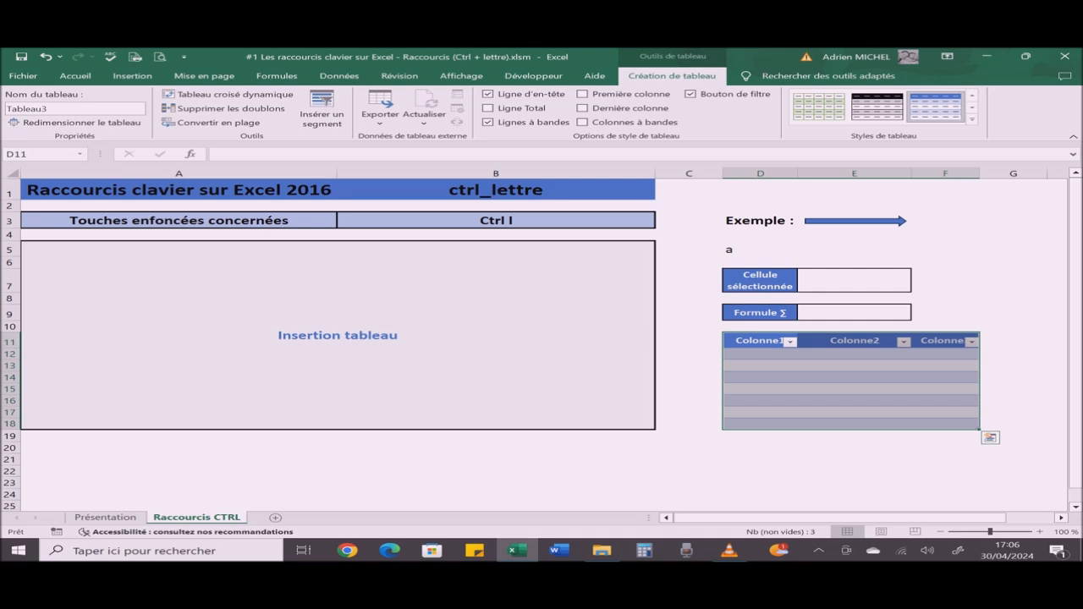
Step: Name the new table's first two column headers "Rang" and "Jour de la semaine"
{"action": "left_click", "coordinate": [759, 341]}
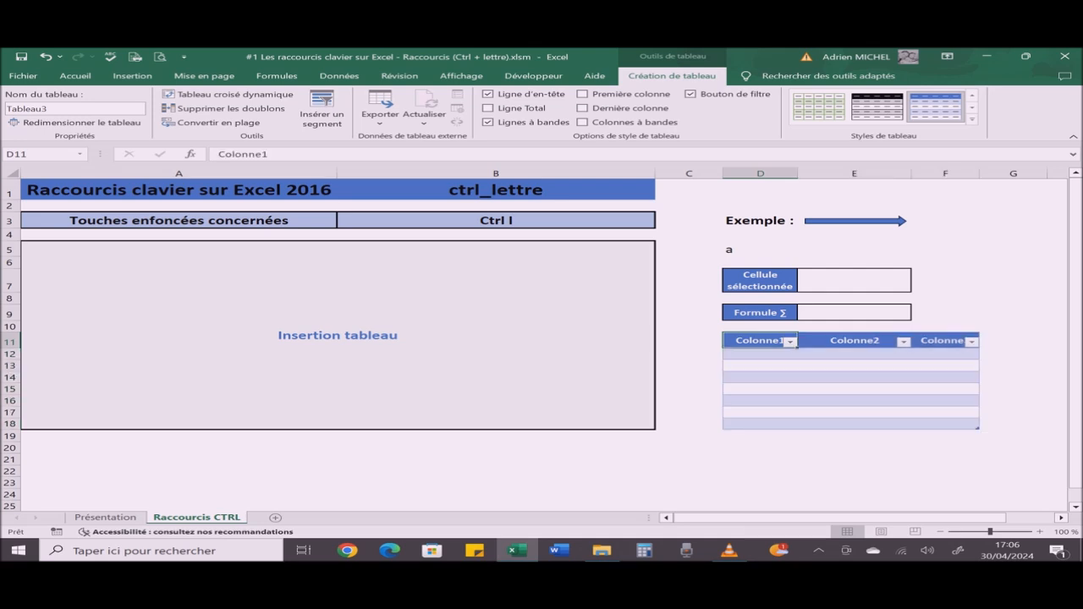
{"action": "type", "text": "Rang"}
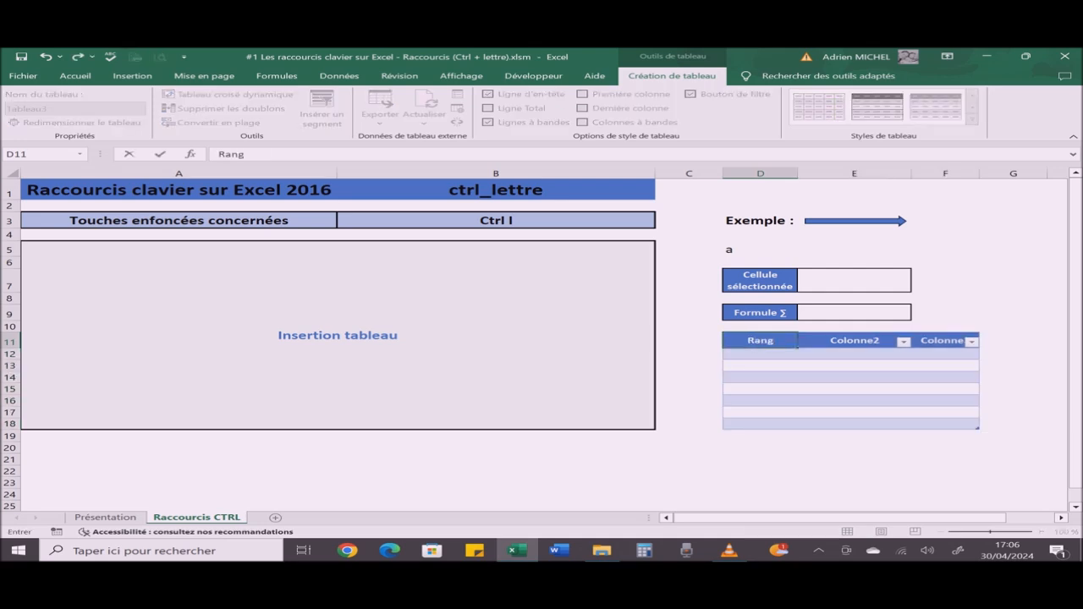
{"action": "key", "text": "Tab"}
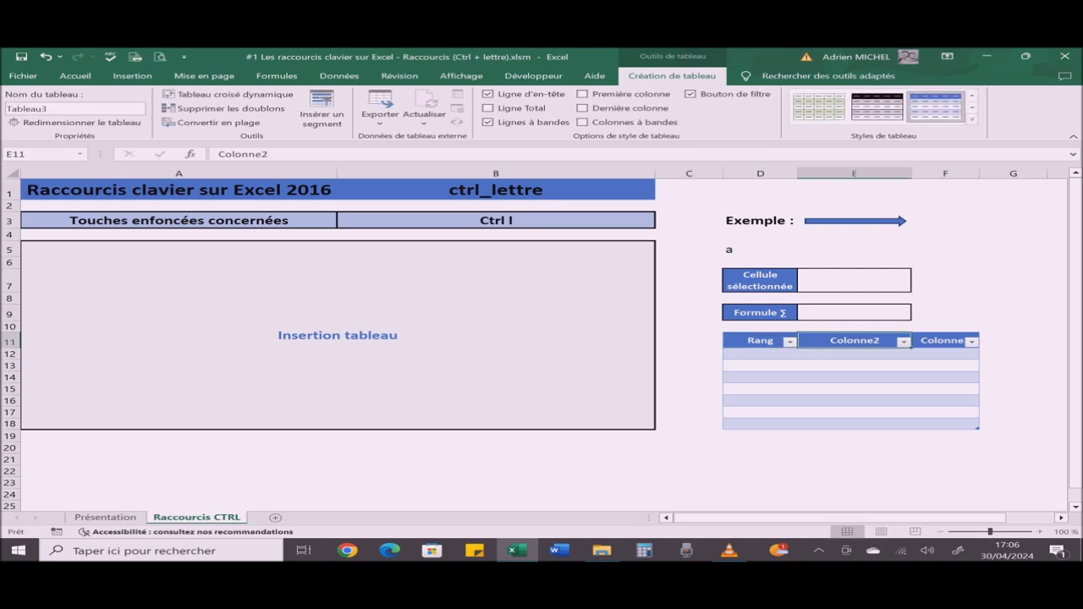
{"action": "key", "text": "Tab"}
{"action": "key", "text": "shift+Tab"}
{"action": "type", "text": "Jour de la"}
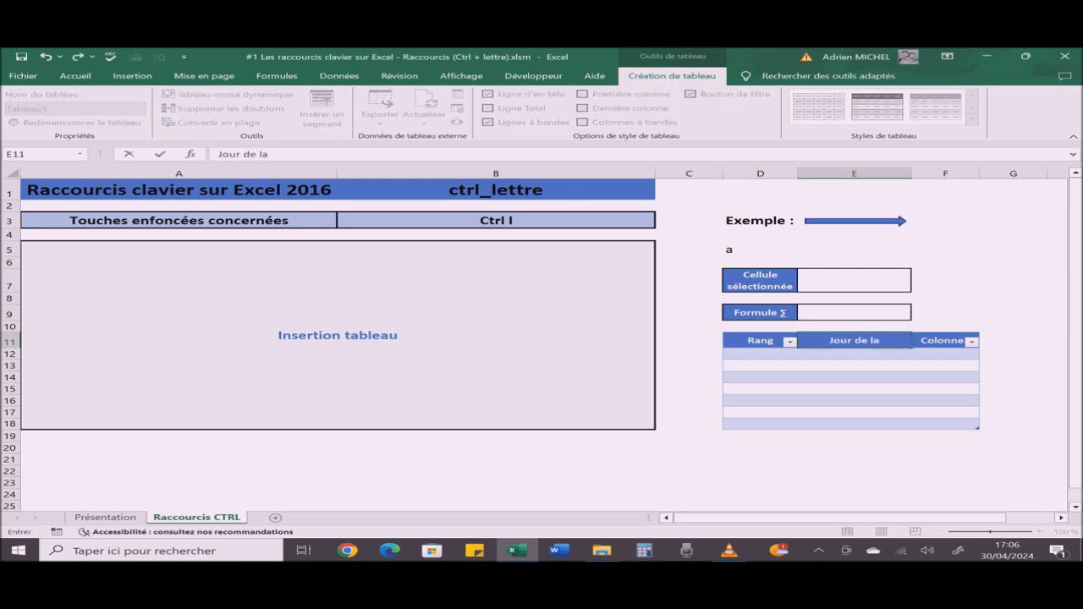
{"action": "type", "text": " semaine"}
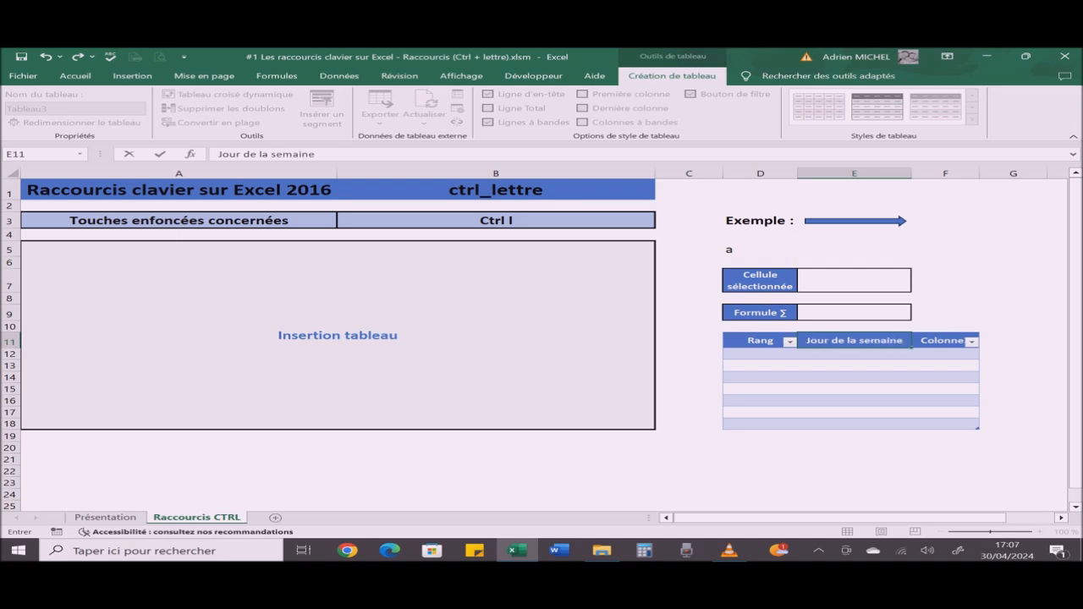
{"action": "key", "text": "Return"}
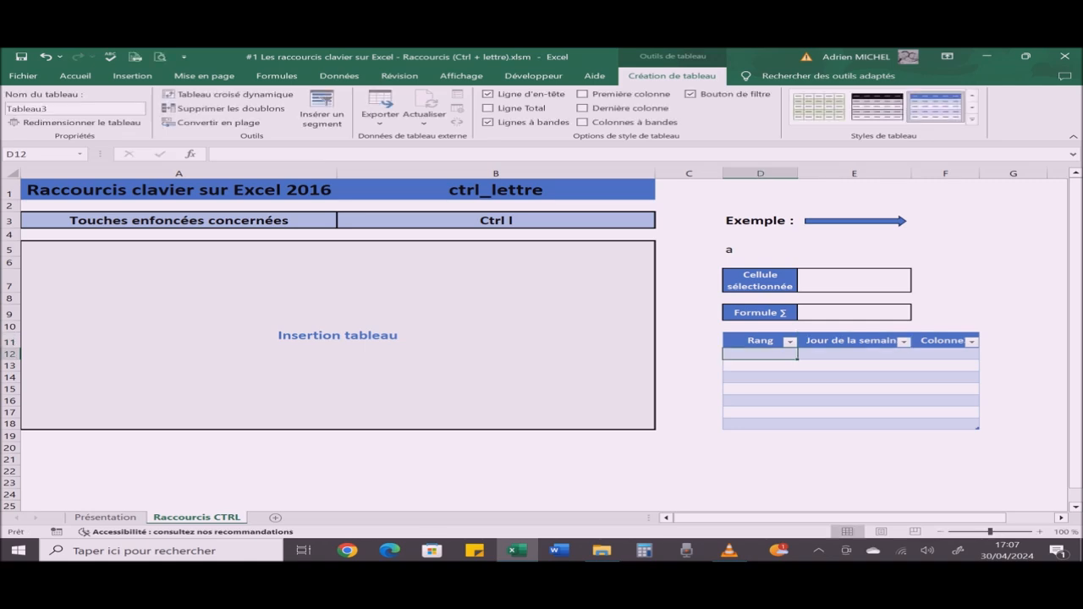
Step: Enter 1 in cell D12 and fill the Rang column with a linear data series in columns, ending at 7
{"action": "type", "text": "1"}
{"action": "key", "text": "ctrl+Return"}
{"action": "key", "text": "alt"}
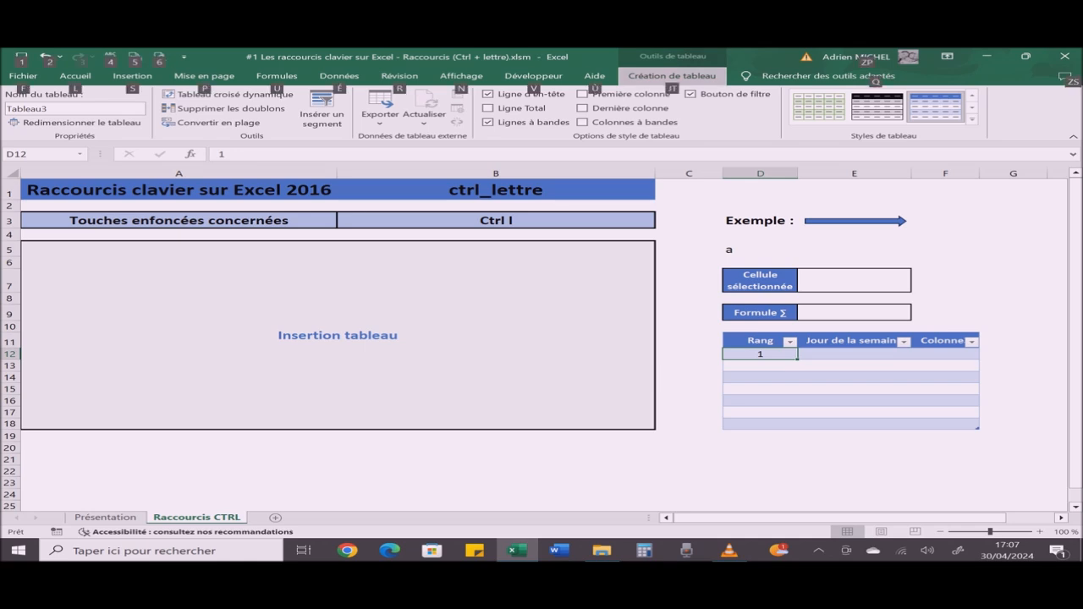
{"action": "key", "text": "l"}
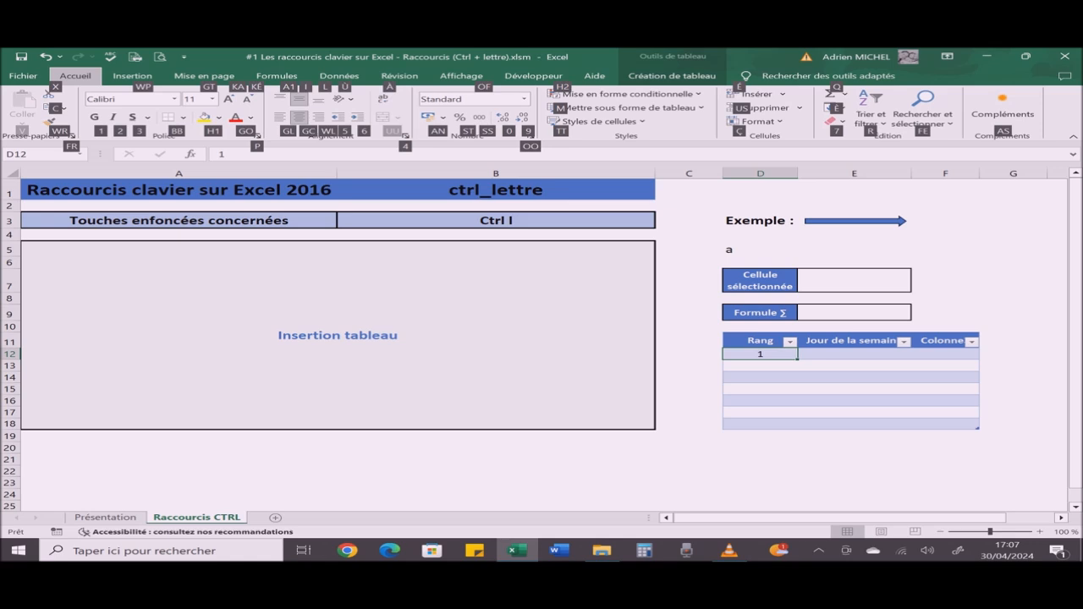
{"action": "key", "text": "eacute"}
{"action": "key", "text": "s"}
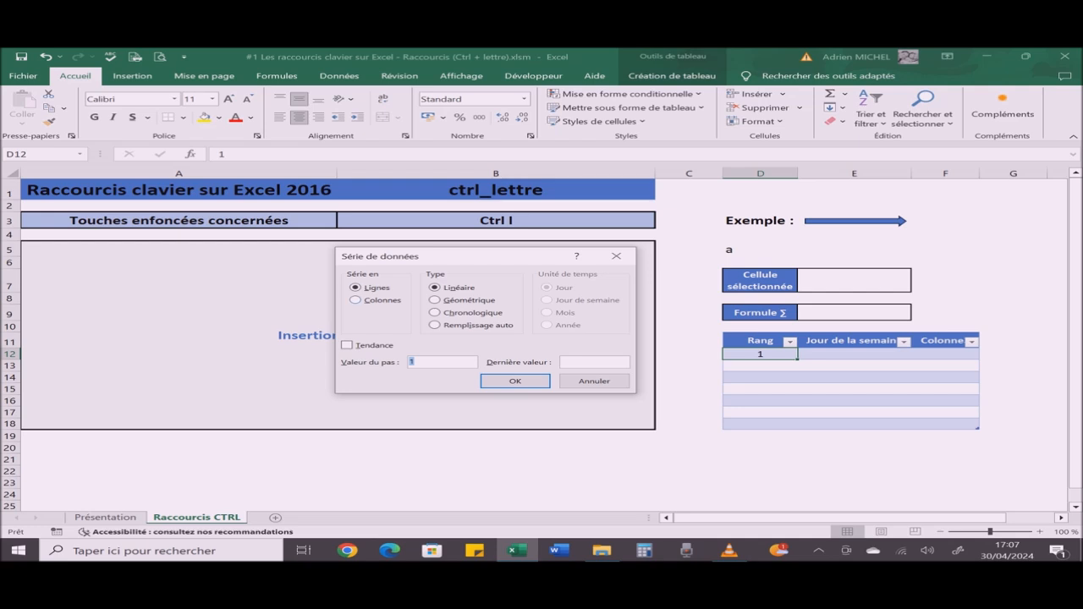
{"action": "key", "text": "alt+c"}
{"action": "key", "text": "alt+d"}
{"action": "type", "text": "7"}
{"action": "key", "text": "Return"}
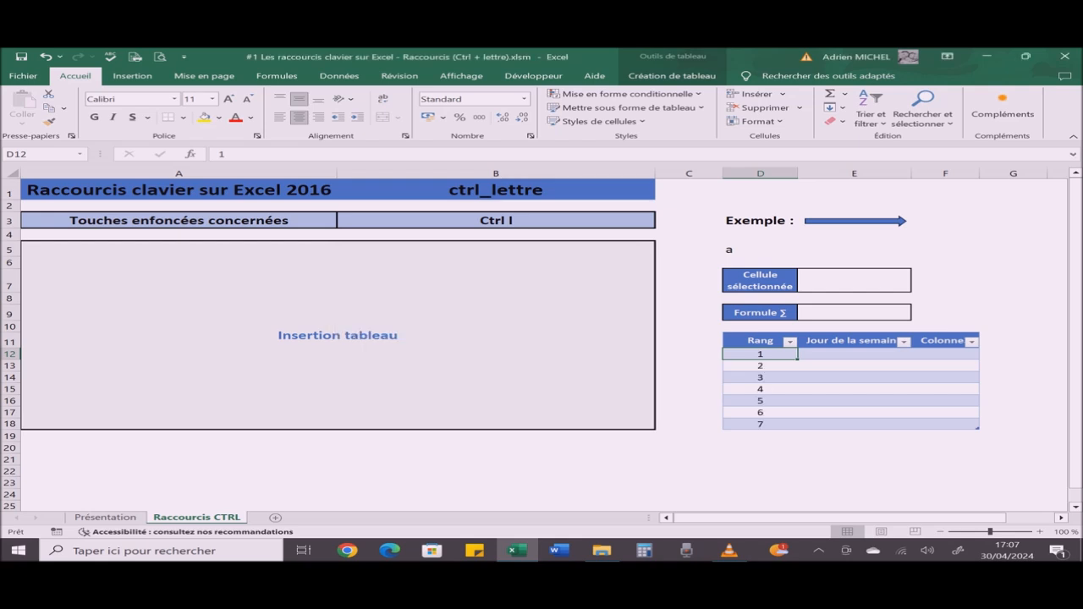
Step: Enter "Lundi" in cell E12 and autofill the weekdays down to Dimanche in E18
{"action": "left_click", "coordinate": [854, 355]}
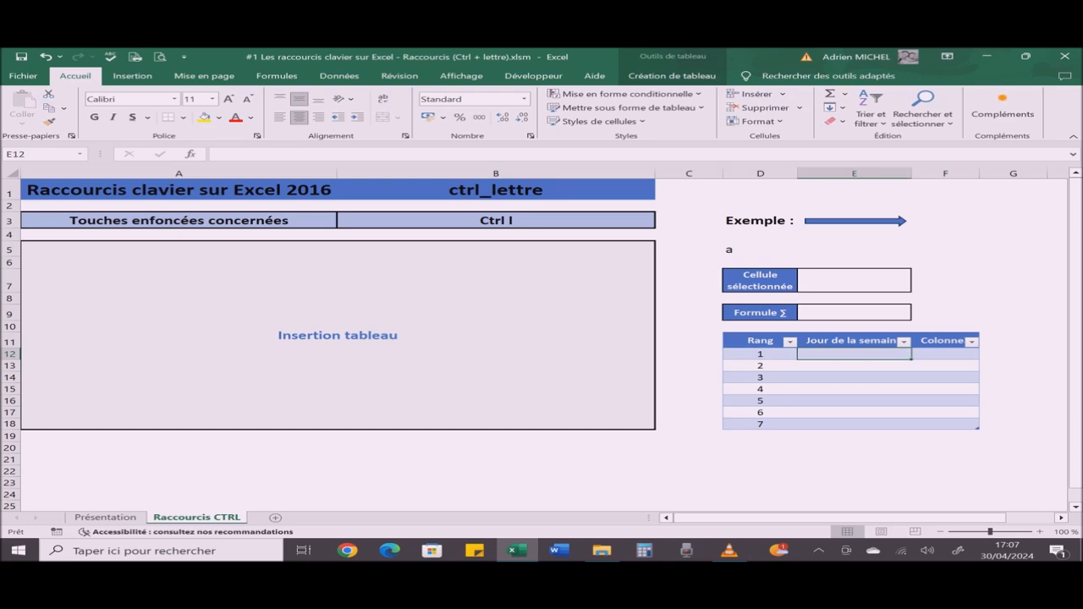
{"action": "type", "text": "Lun"}
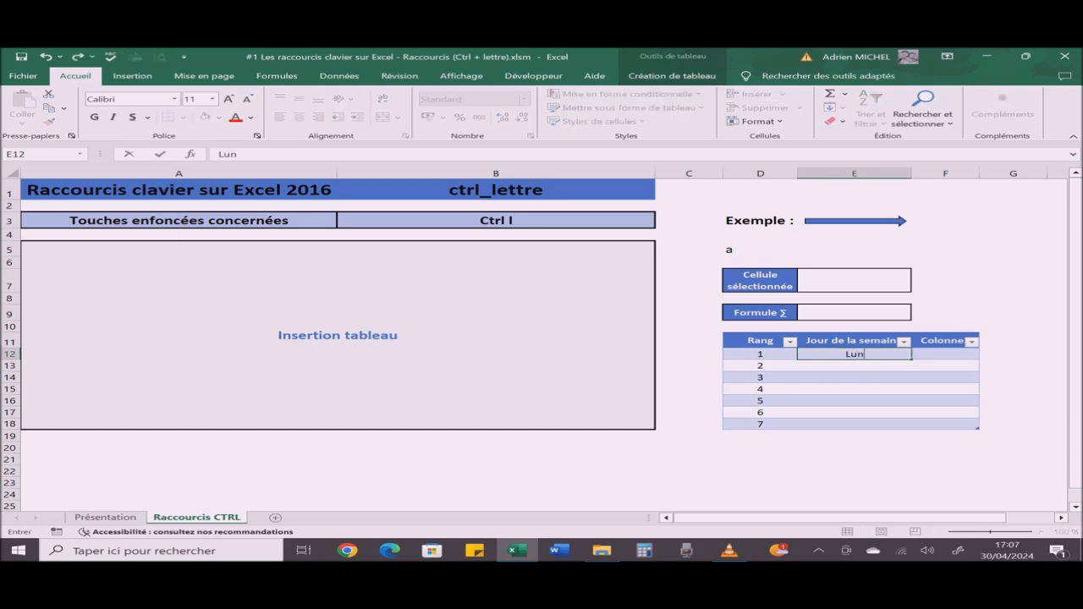
{"action": "type", "text": "di"}
{"action": "key", "text": "Return"}
{"action": "left_click", "coordinate": [855, 354]}
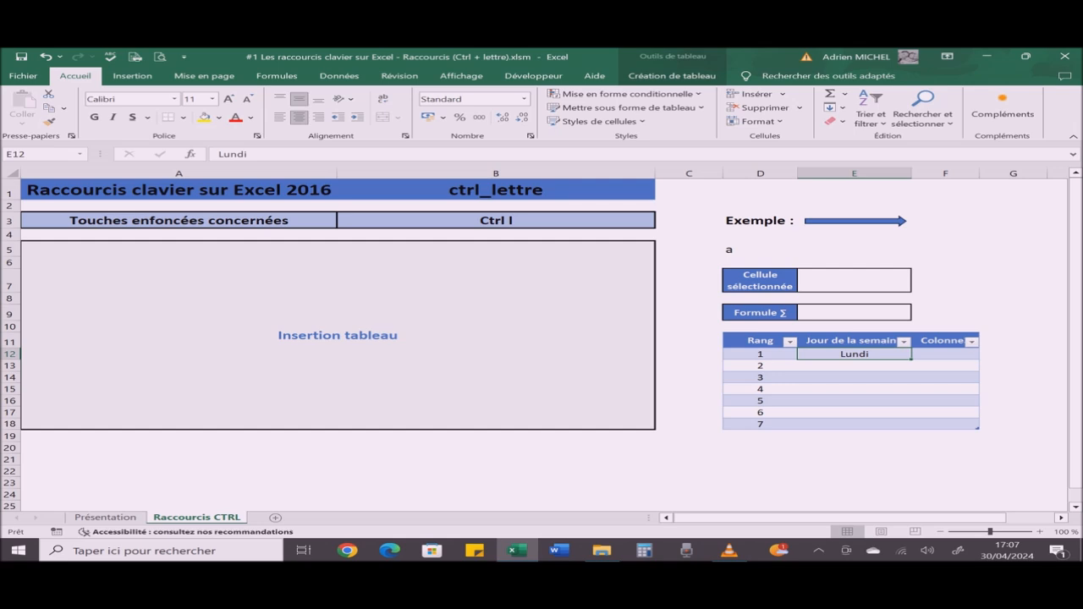
{"action": "left_click_drag", "start_coordinate": [911, 360], "coordinate": [912, 423]}
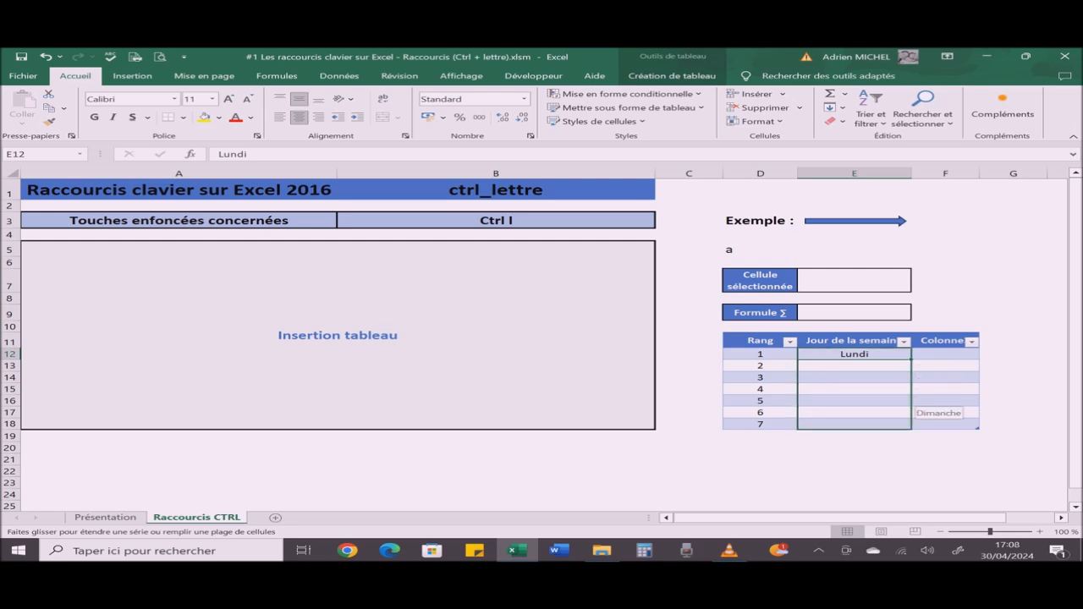
{"action": "left_click_drag", "start_coordinate": [912, 423], "coordinate": [913, 424]}
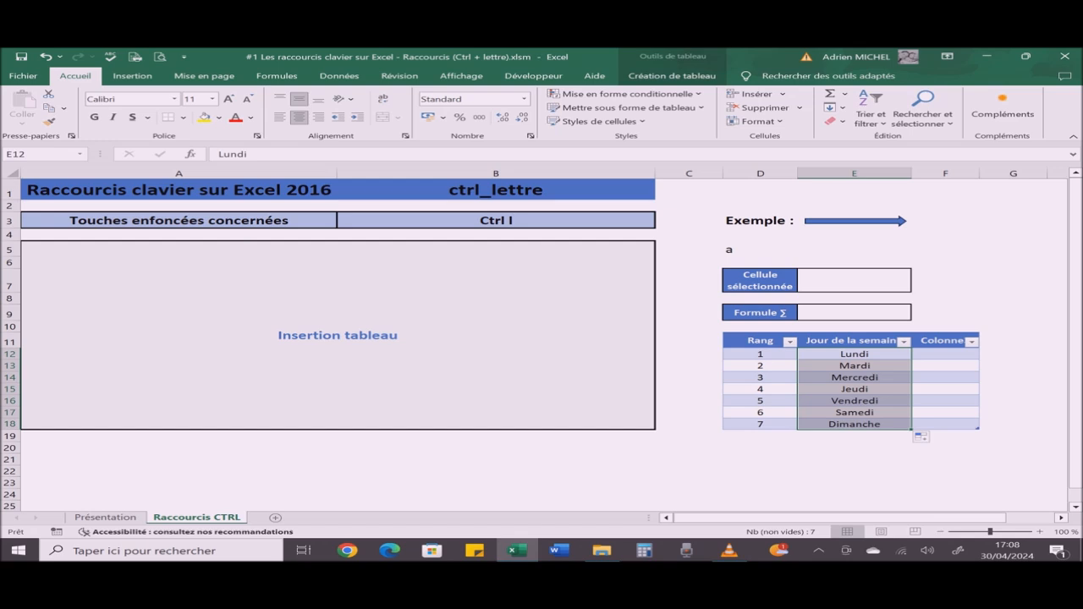
Step: Change the shortcut chosen in cell B3 to Ctrl "Maj L" to display its explanation
{"action": "left_click", "coordinate": [496, 221]}
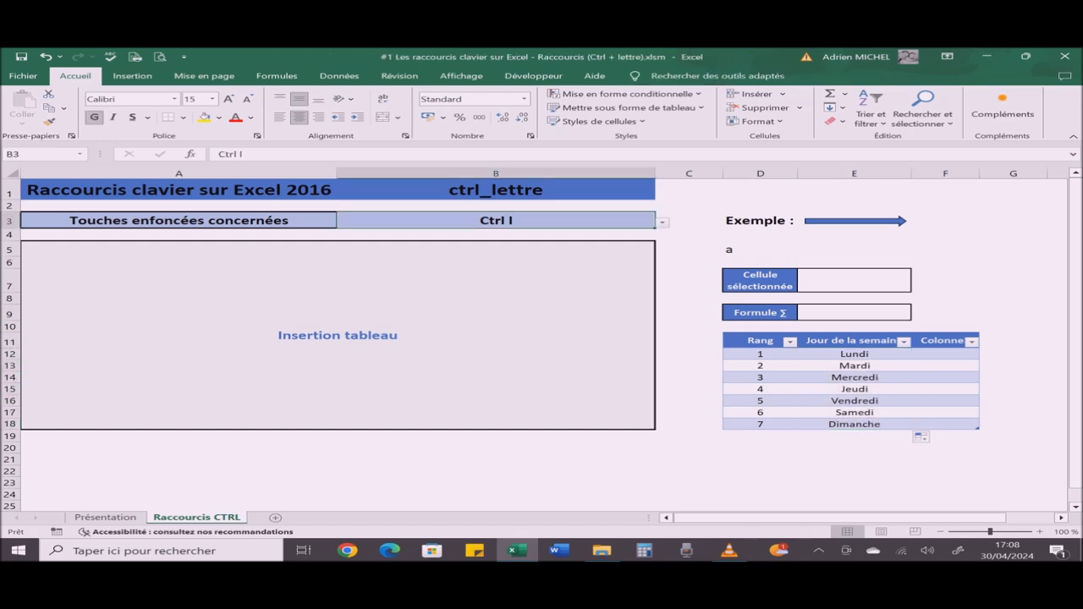
{"action": "key", "text": "alt+Down"}
{"action": "key", "text": "Down"}
{"action": "key", "text": "Return"}
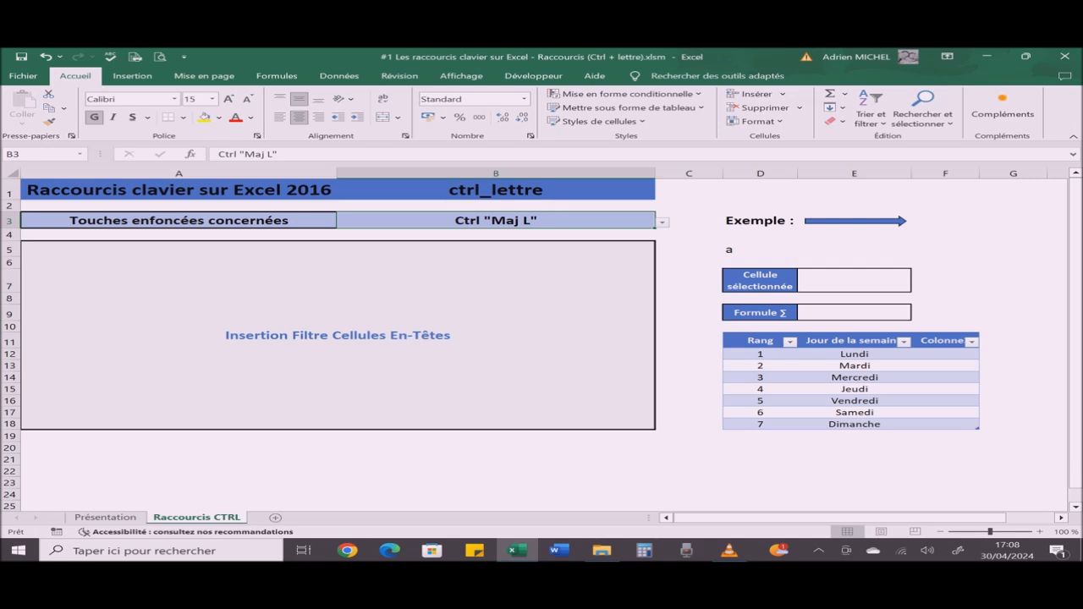
Step: Select the table's header cells D11:F11, toggle their filter buttons off, on and off again, and return to cell B3
{"action": "left_click", "coordinate": [756, 341]}
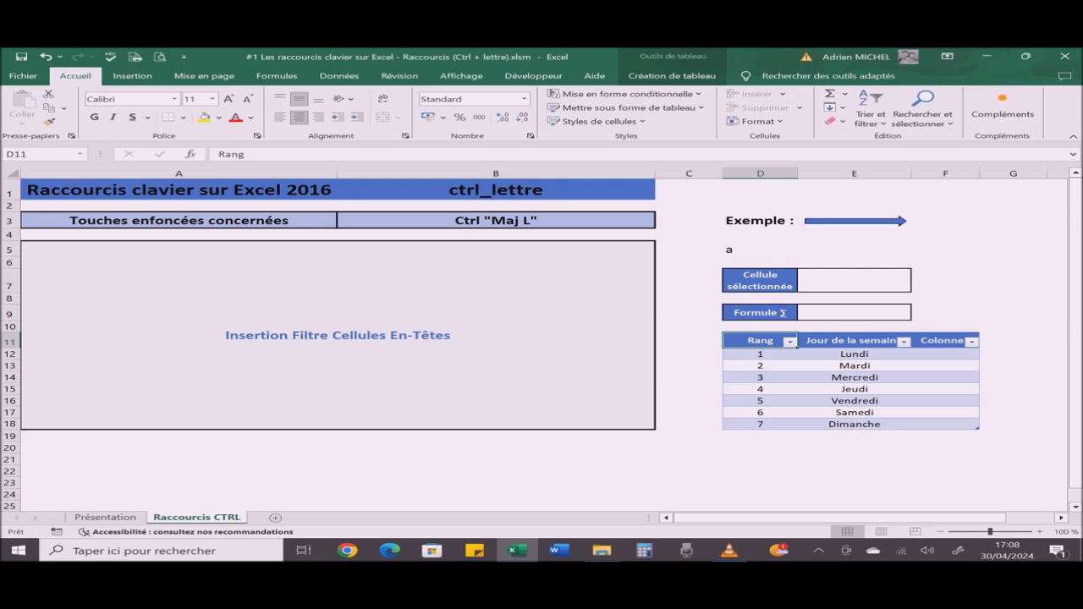
{"action": "key", "text": "shift+Right"}
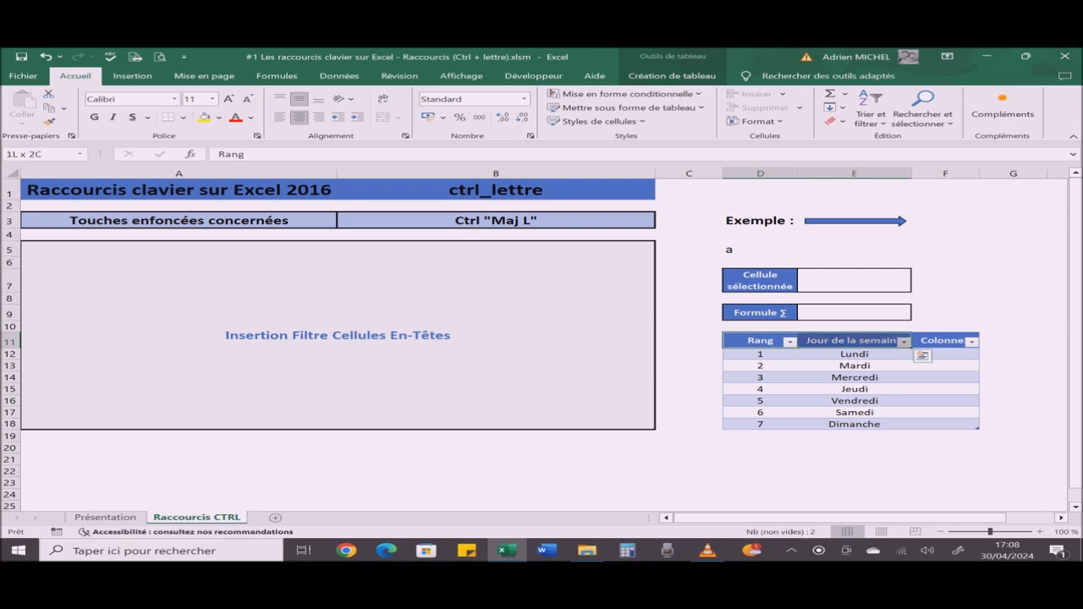
{"action": "key", "text": "shift+Right"}
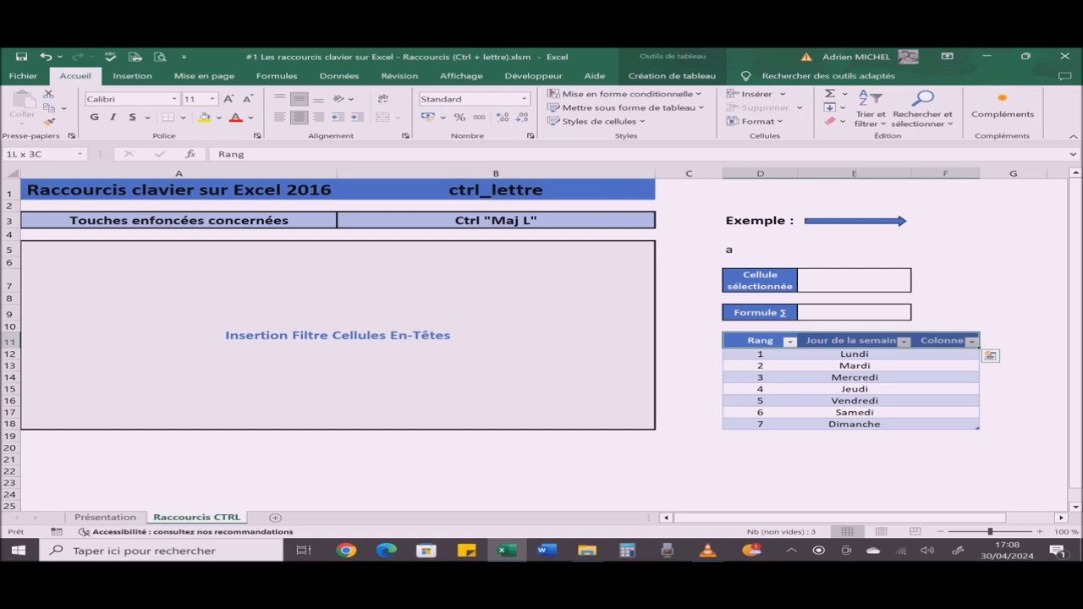
{"action": "key", "text": "ctrl+shift+l"}
{"action": "key", "text": "ctrl+shift+l"}
{"action": "key", "text": "ctrl+shift+l"}
{"action": "left_click", "coordinate": [496, 221]}
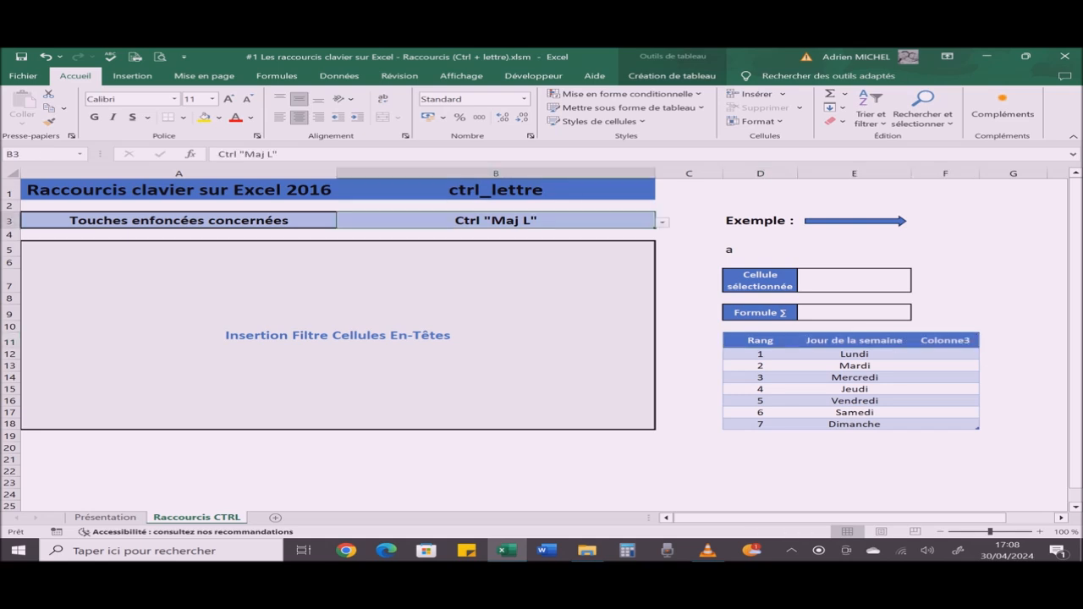
Step: Change the shortcut chosen in cell B3 to Ctrl m to display its explanation
{"action": "key", "text": "alt+Down"}
{"action": "key", "text": "Down"}
{"action": "key", "text": "Return"}
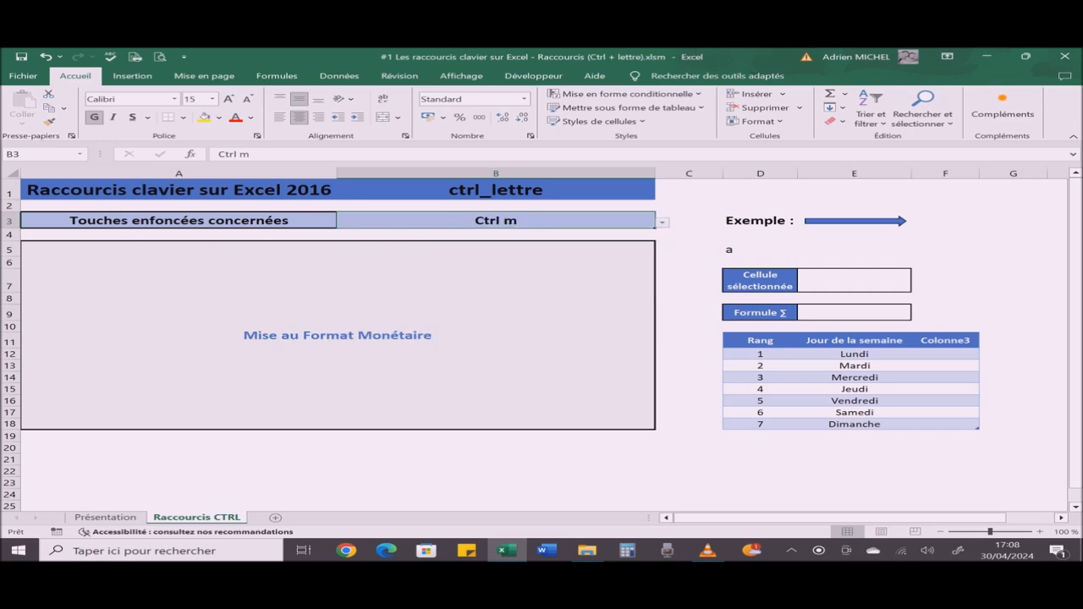
Step: Enter 1 in cell E5 as a sample value and apply the currency format to it
{"action": "left_click", "coordinate": [855, 249]}
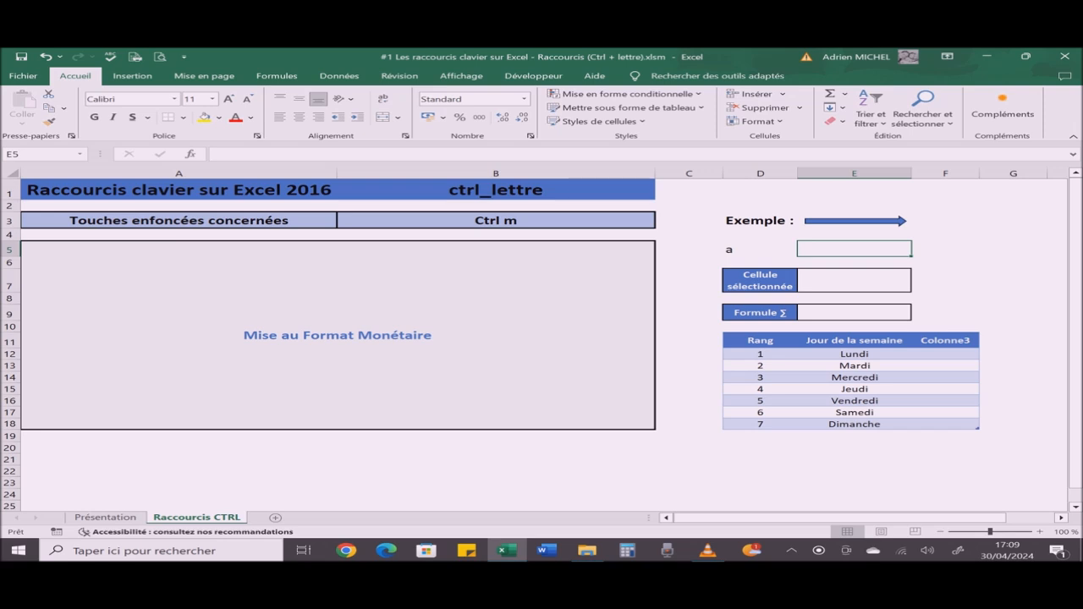
{"action": "type", "text": "1"}
{"action": "key", "text": "Return"}
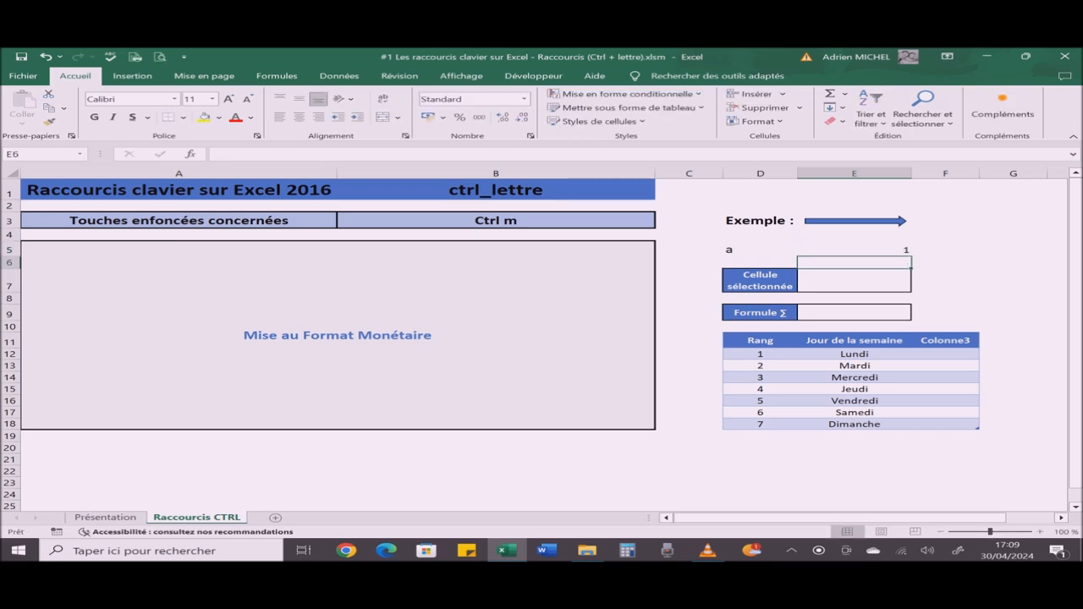
{"action": "left_click", "coordinate": [854, 250]}
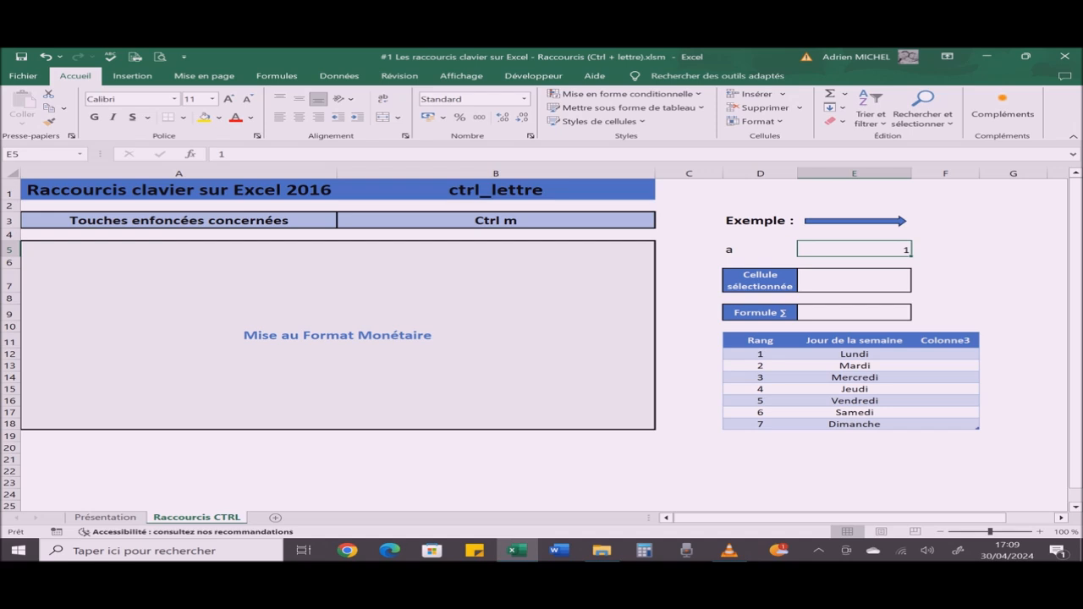
{"action": "key", "text": "ctrl+m"}
Step: Undo the currency format on cell E5, clear its value and return to cell B3
{"action": "key", "text": "ctrl+z"}
{"action": "key", "text": "Delete"}
{"action": "left_click", "coordinate": [496, 221]}
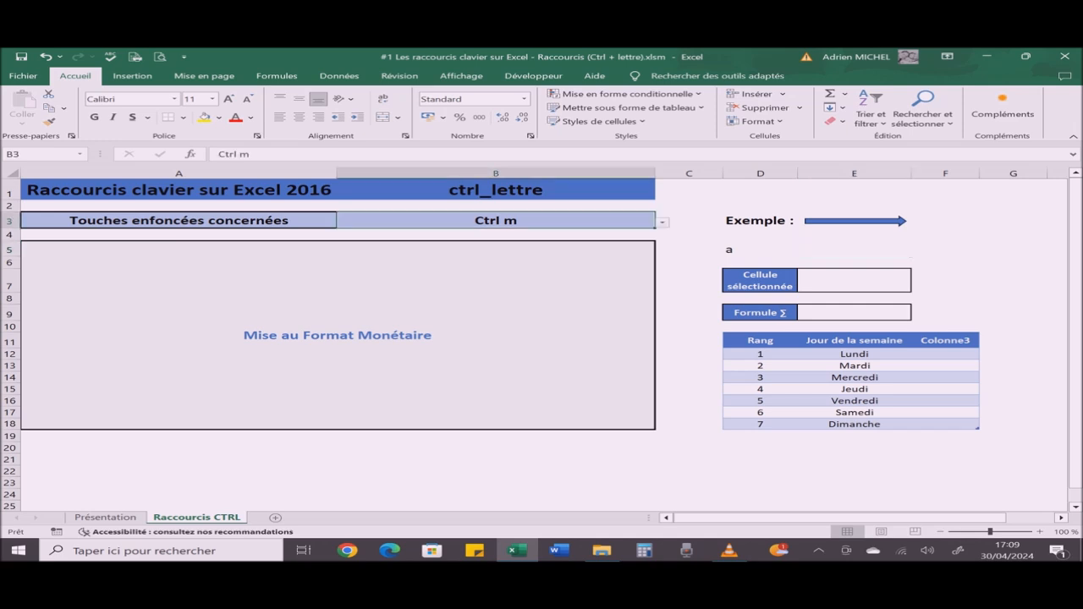
Step: Change the shortcut chosen in B3 to Ctrl n, and open a new blank workbook and close it again
{"action": "left_click", "coordinate": [663, 222]}
{"action": "left_click", "coordinate": [496, 242]}
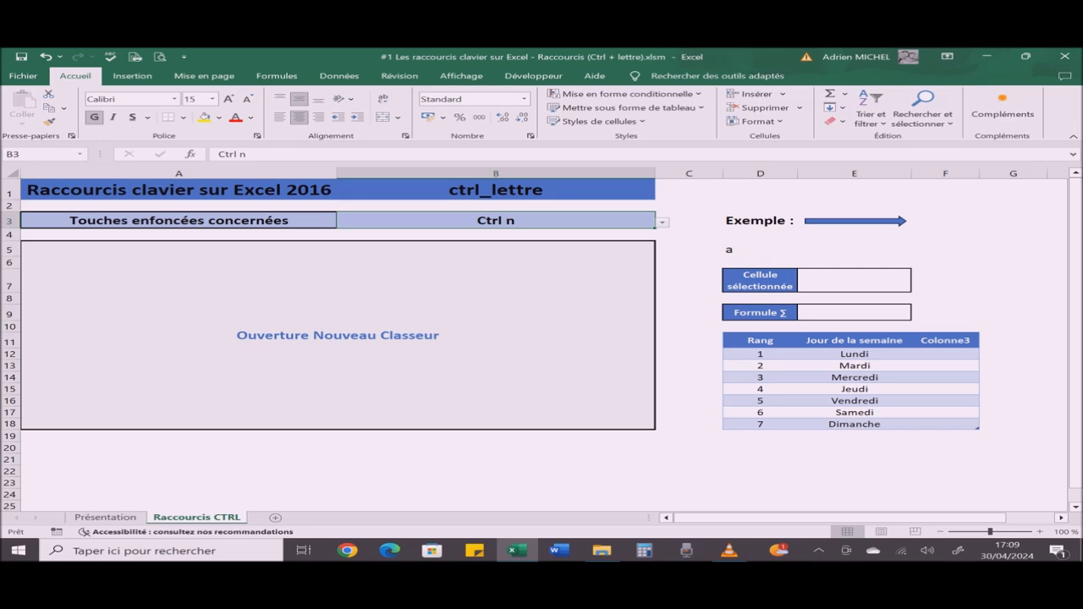
{"action": "key", "text": "ctrl+n"}
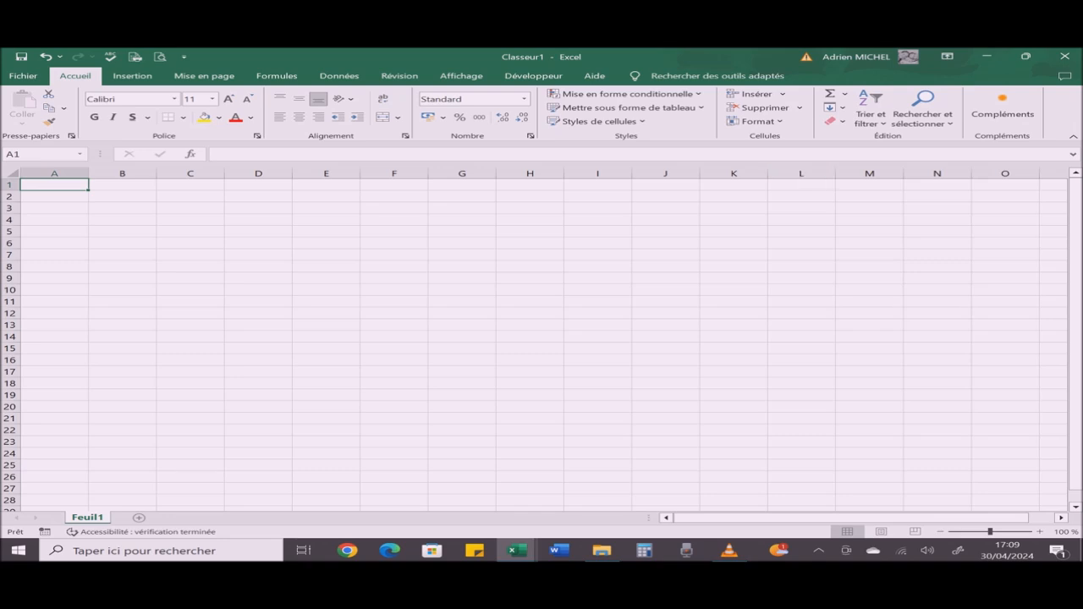
{"action": "left_click", "coordinate": [1064, 57]}
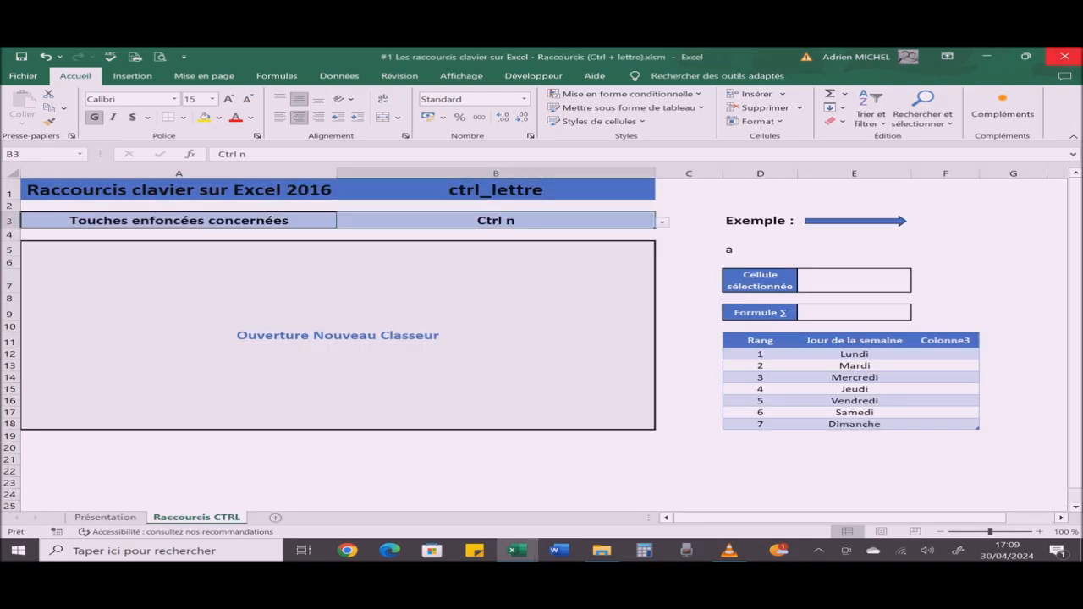
Step: Change the shortcut chosen in B3 to Ctrl o, view the page for opening workbooks and return to the sheet without closing the workbook
{"action": "key", "text": "alt+Down"}
{"action": "key", "text": "Down"}
{"action": "key", "text": "Return"}
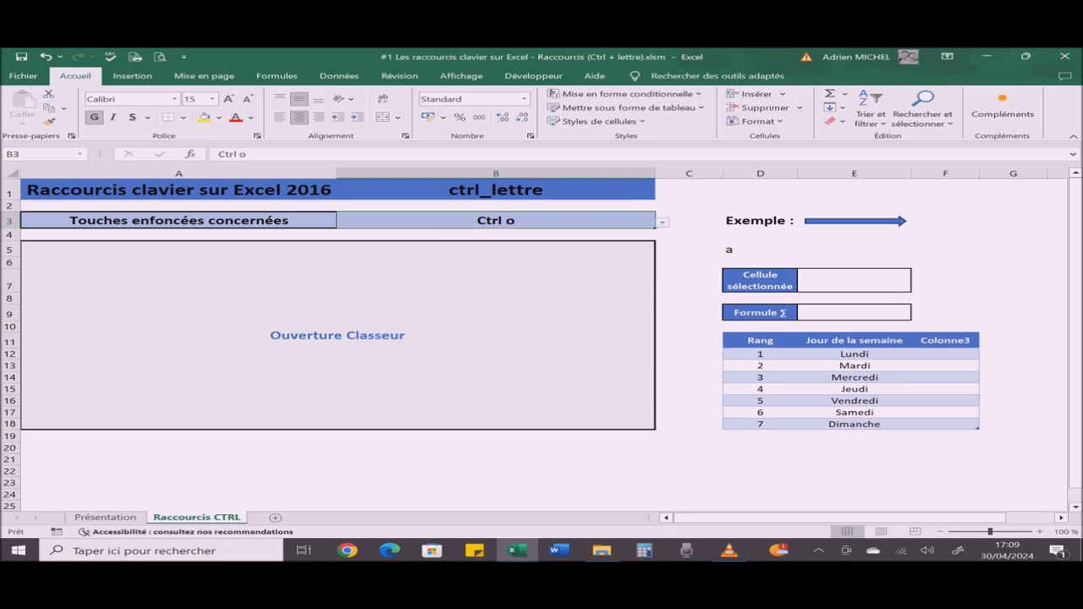
{"action": "key", "text": "ctrl+o"}
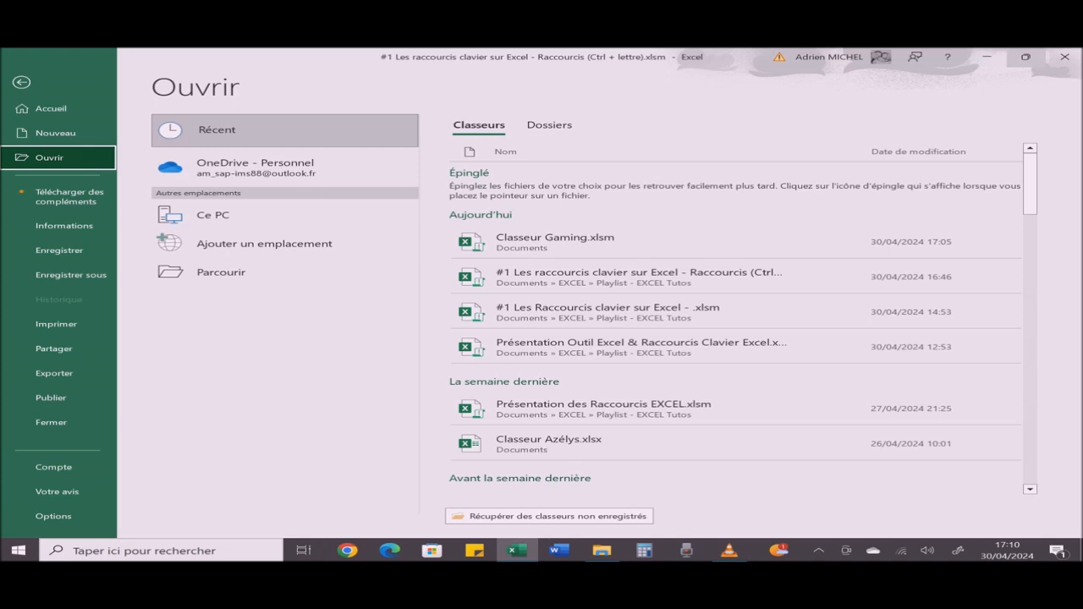
{"action": "left_click", "coordinate": [1064, 57]}
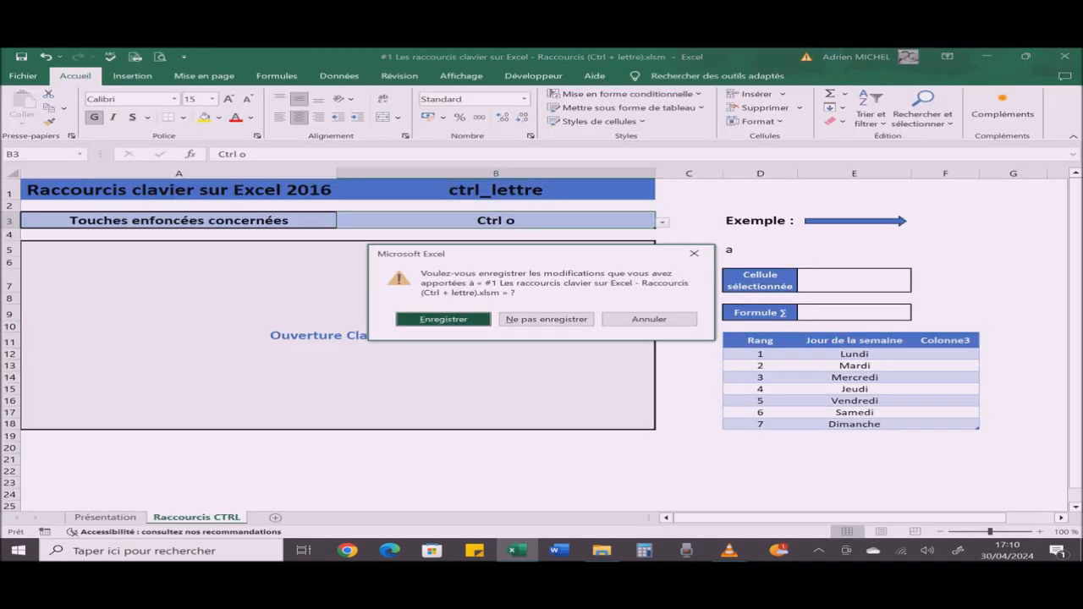
{"action": "left_click", "coordinate": [665, 319]}
{"action": "left_click", "coordinate": [686, 314]}
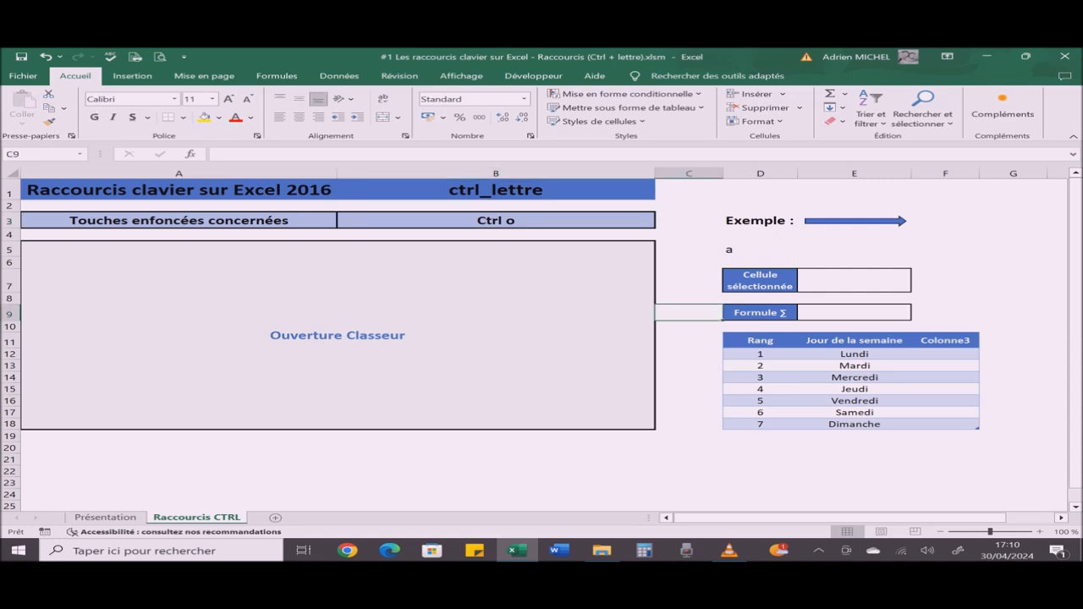
Step: Change the shortcut chosen in B3 to Ctrl p / Ctrl "F2" (Touche F2), view the print page and return to the sheet
{"action": "left_click", "coordinate": [496, 221]}
{"action": "left_click", "coordinate": [663, 223]}
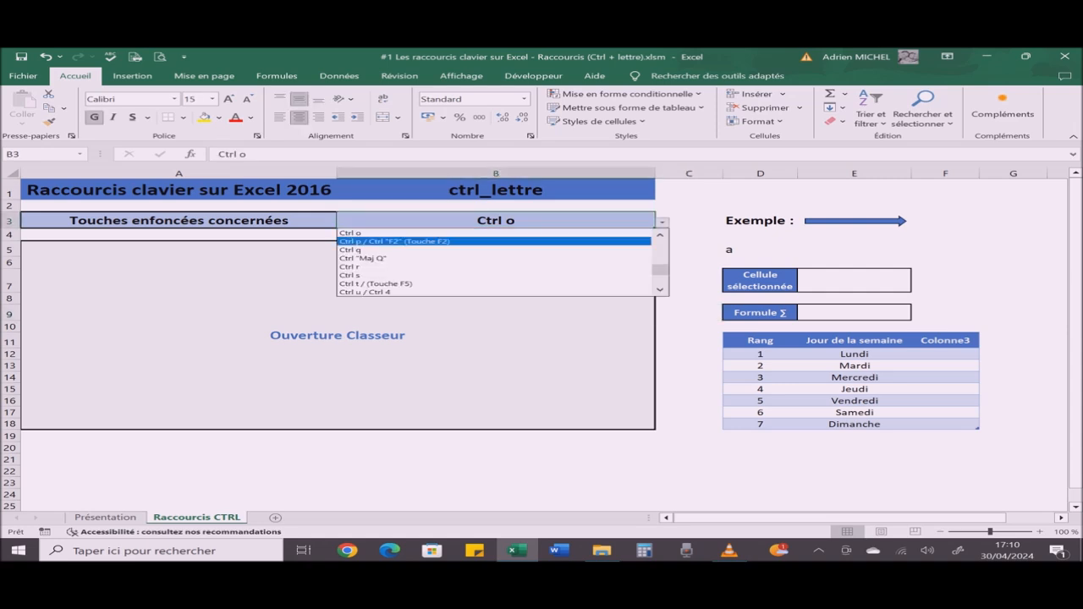
{"action": "left_click", "coordinate": [496, 241]}
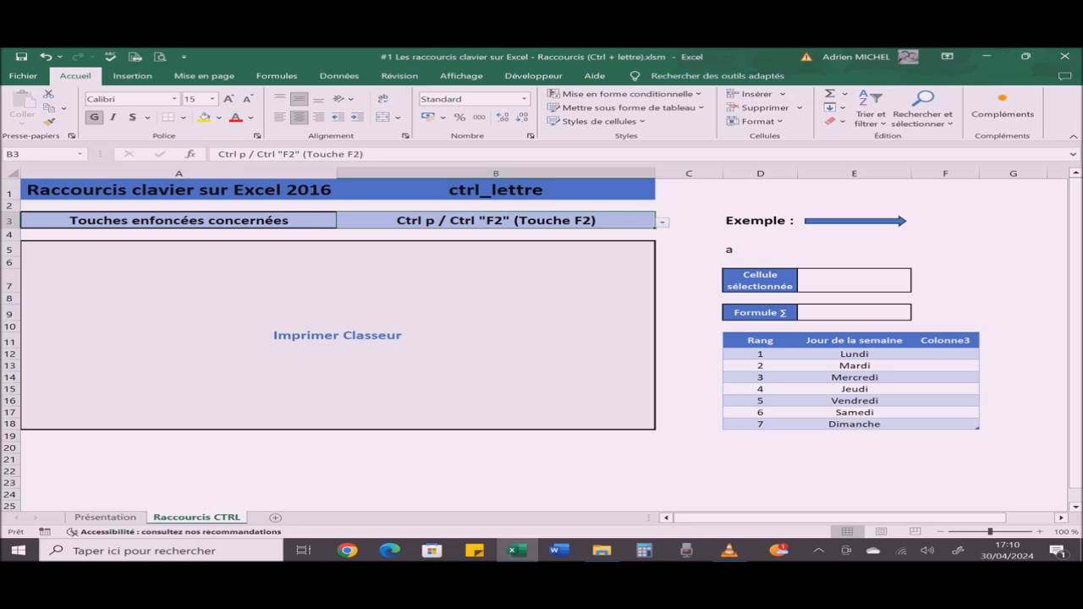
{"action": "key", "text": "ctrl+p"}
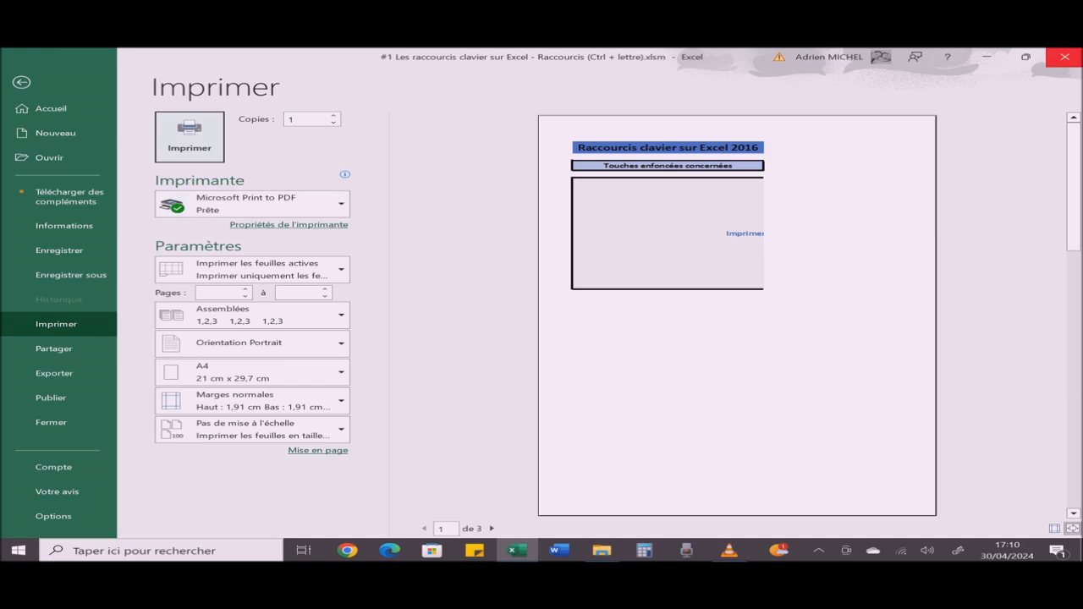
{"action": "key", "text": "ctrl+w"}
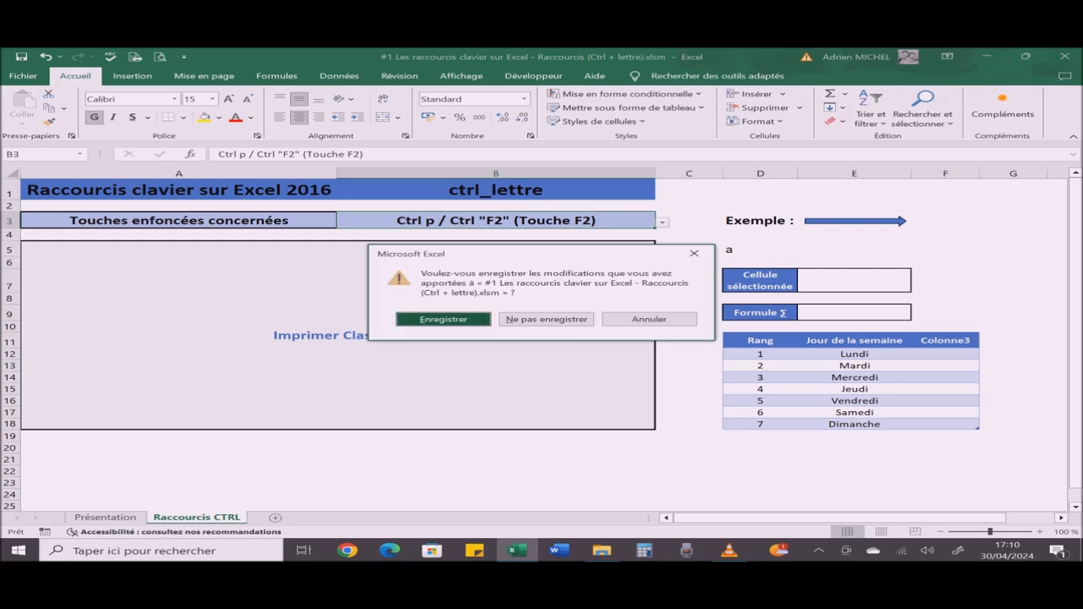
{"action": "key", "text": "Escape"}
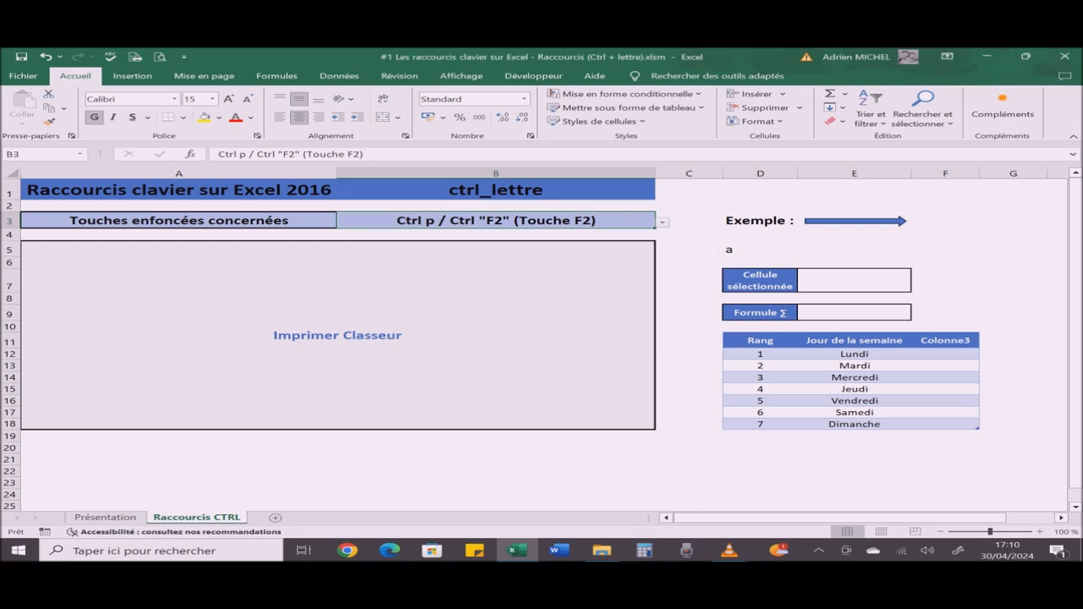
Step: Change the shortcut chosen in cell B3 to Ctrl q to display its explanation
{"action": "key", "text": "alt+Down"}
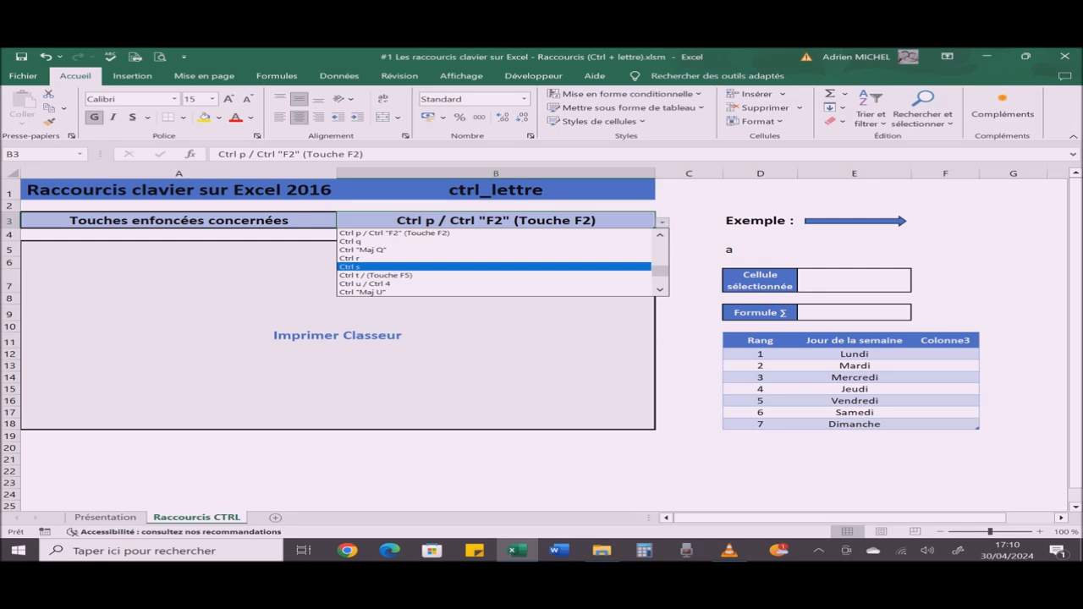
{"action": "key", "text": "Up"}
{"action": "key", "text": "Up"}
{"action": "key", "text": "Up"}
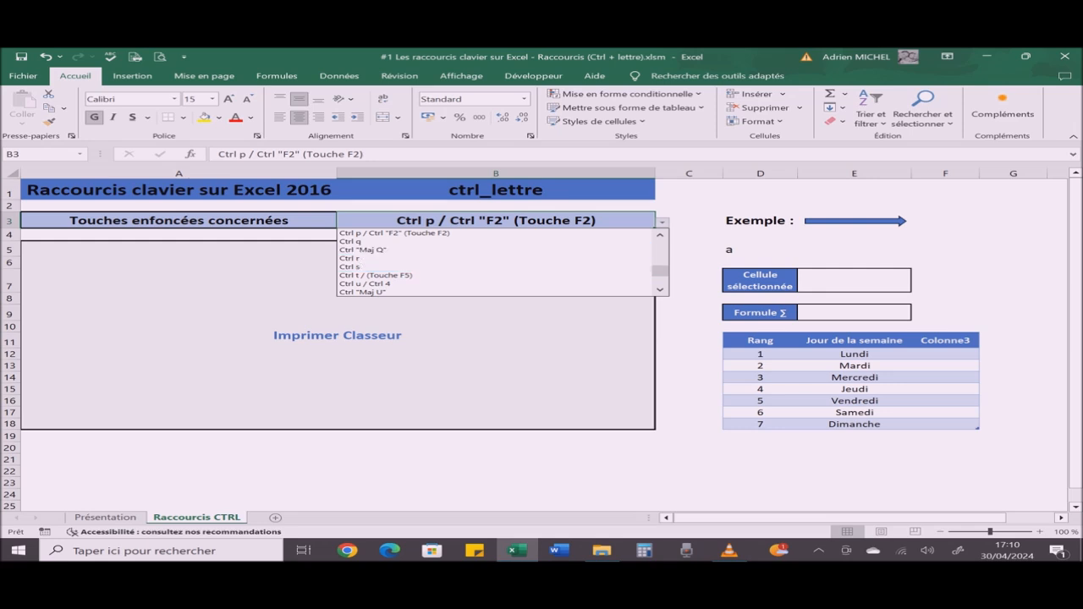
{"action": "key", "text": "Return"}
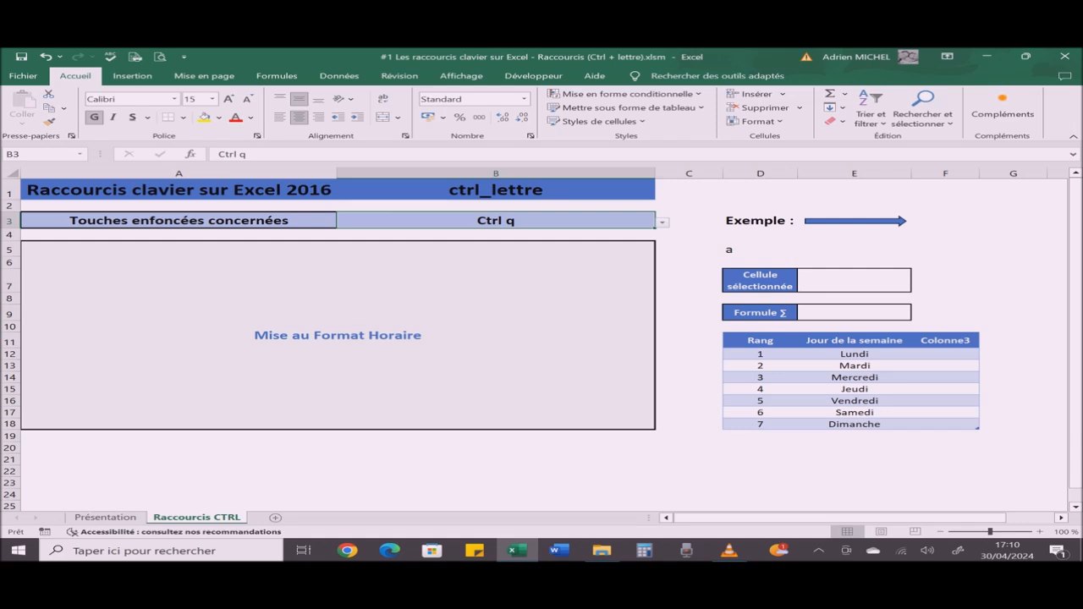
Step: Enter the time 13:00 in cell E5
{"action": "left_click", "coordinate": [855, 250]}
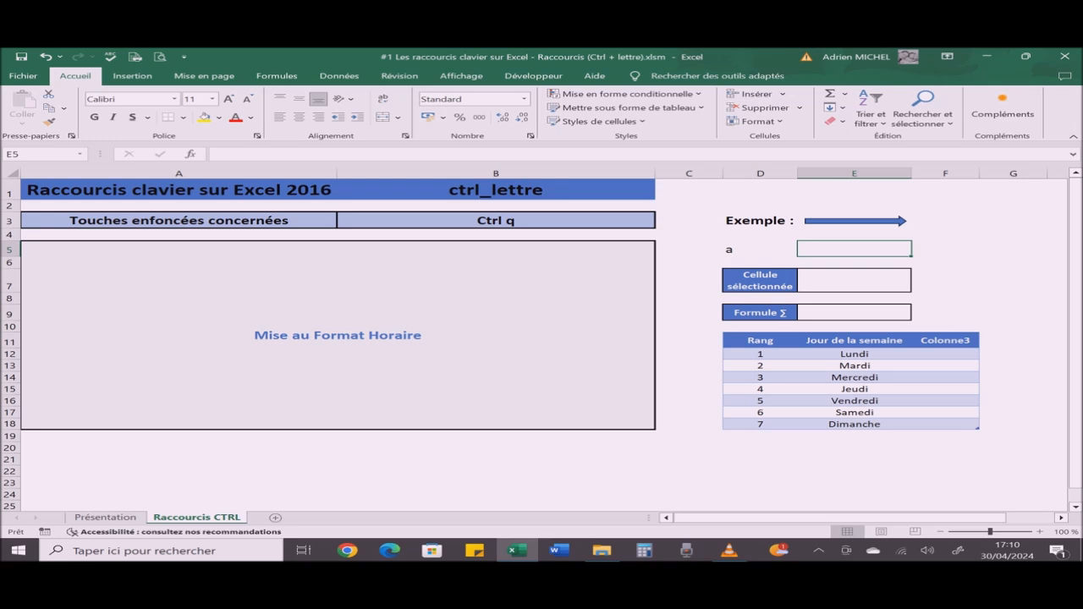
{"action": "type", "text": "13:00"}
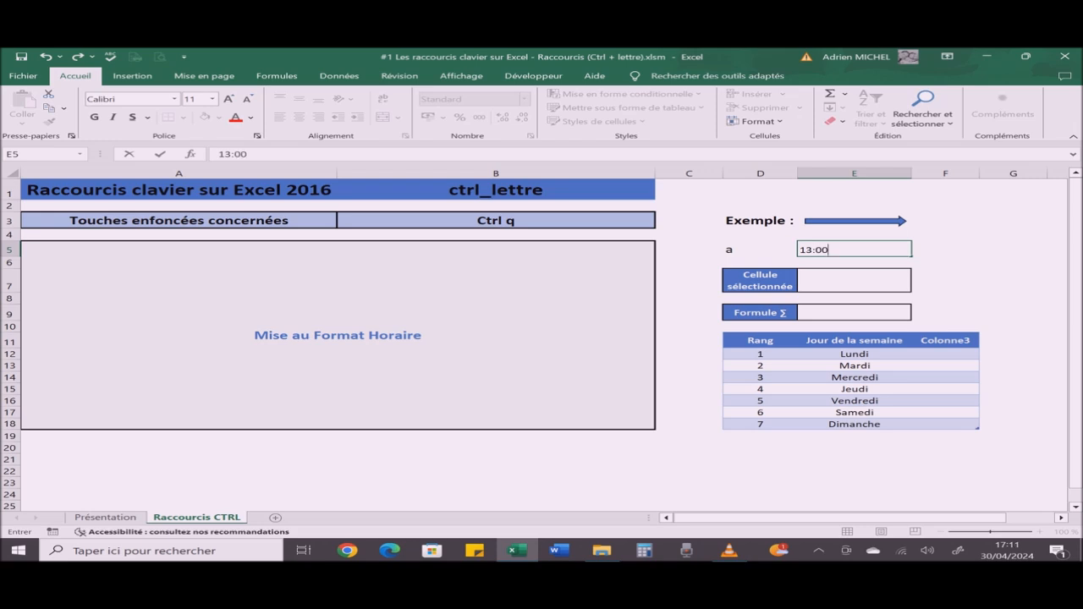
{"action": "key", "text": "Return"}
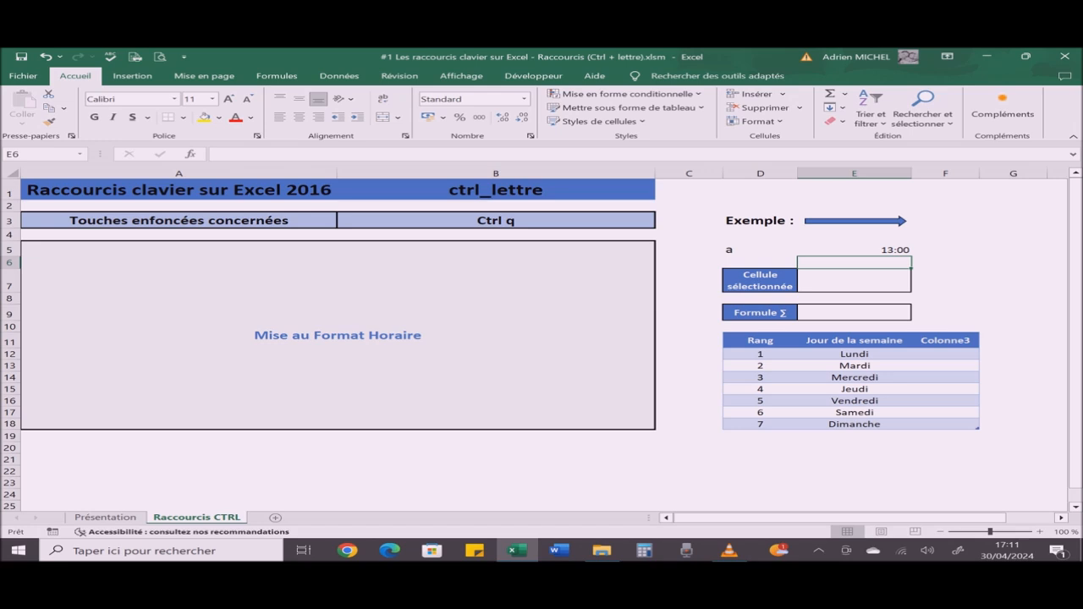
Step: Examine the custom, time and date number formats available for cell E5 without applying any change
{"action": "left_click", "coordinate": [855, 250]}
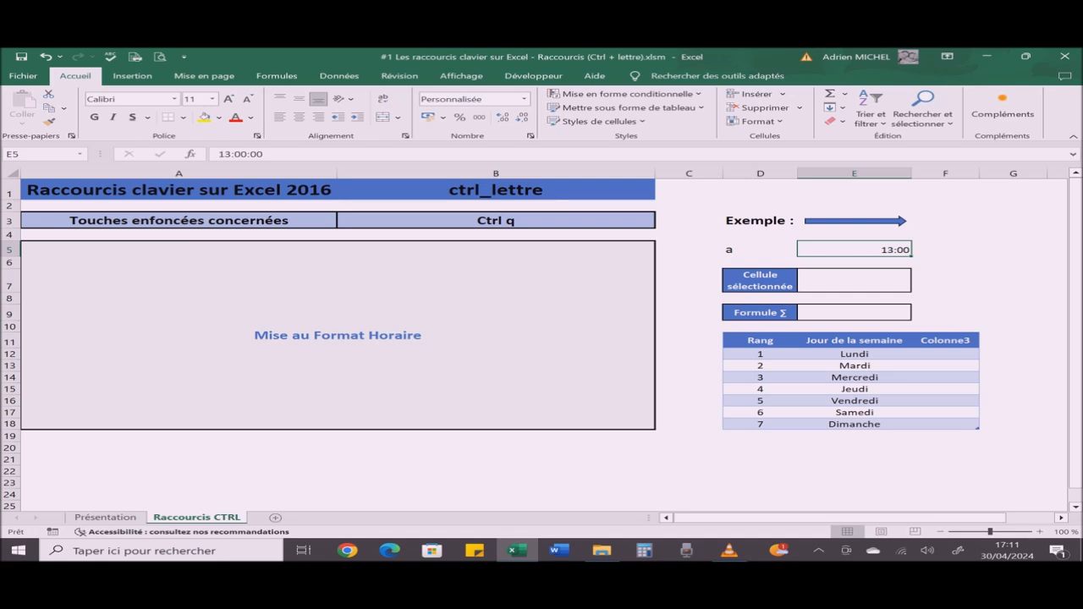
{"action": "key", "text": "ctrl+1"}
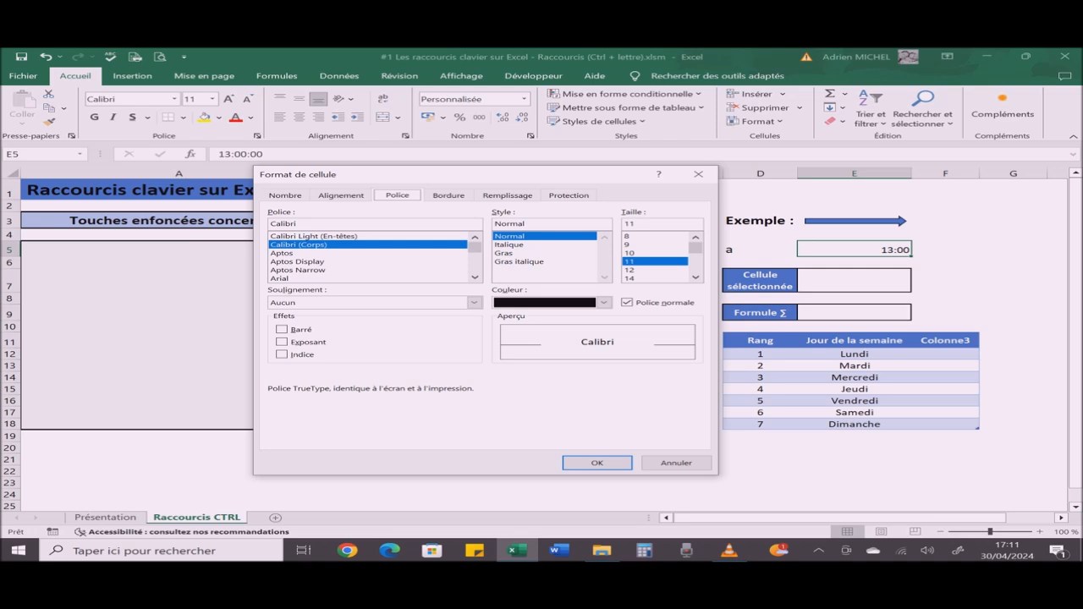
{"action": "key", "text": "ctrl+Page_Up"}
{"action": "key", "text": "ctrl+Page_Up"}
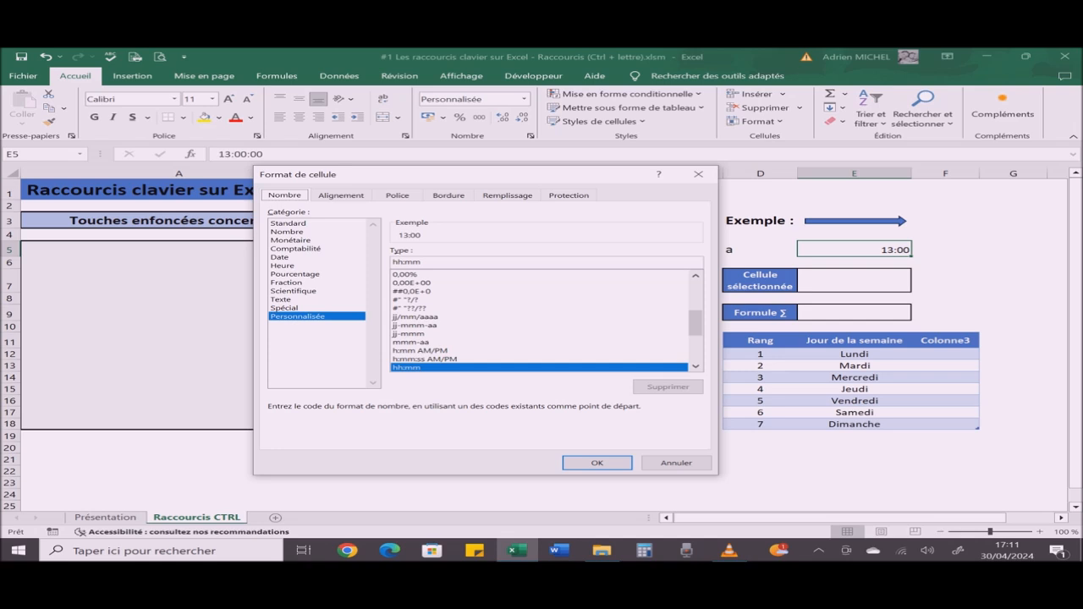
{"action": "left_click", "coordinate": [283, 266]}
{"action": "left_click", "coordinate": [280, 258]}
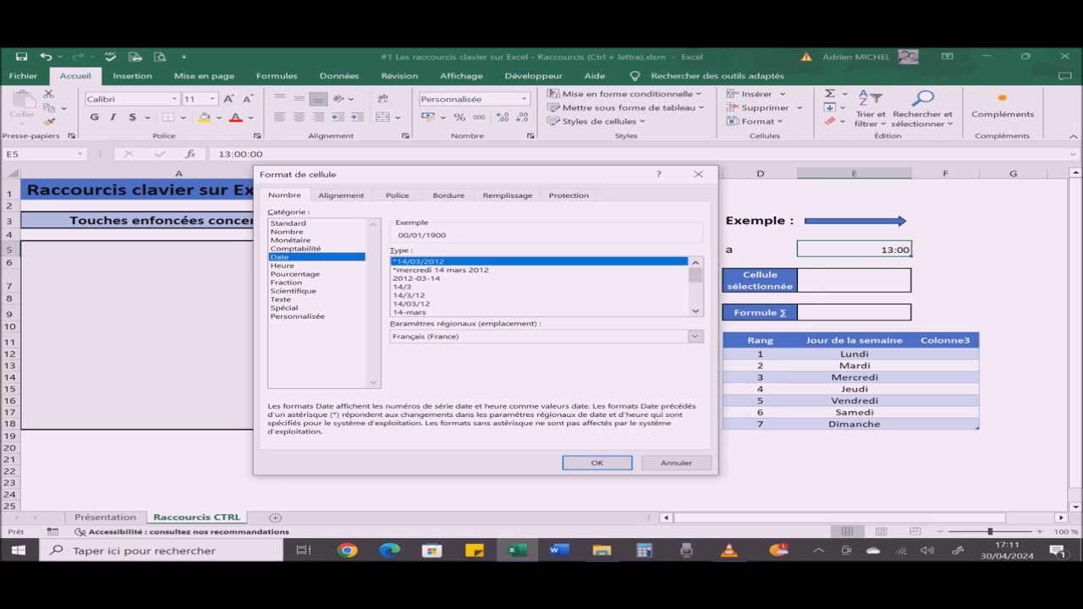
{"action": "left_click", "coordinate": [677, 463]}
Step: Clear cell E5 and change the shortcut chosen in cell B3 to Ctrl "Maj Q"
{"action": "key", "text": "Delete"}
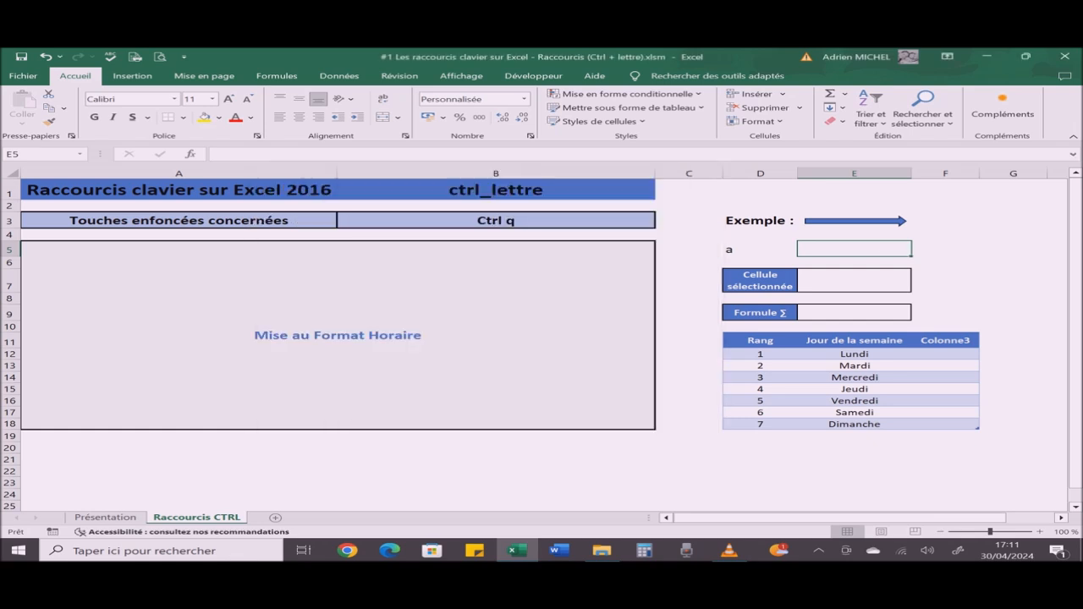
{"action": "left_click", "coordinate": [496, 220]}
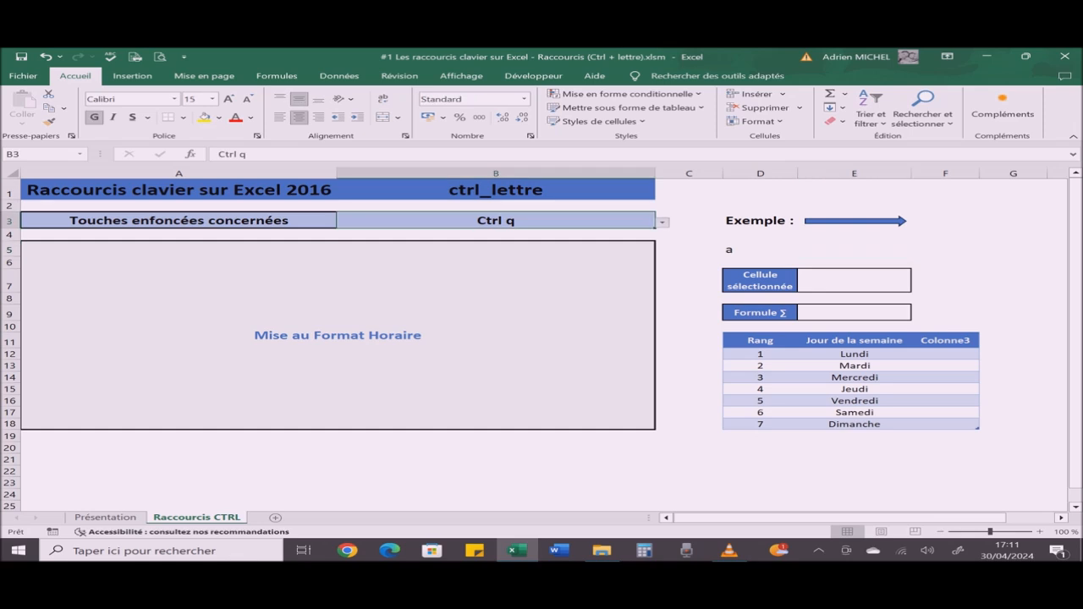
{"action": "key", "text": "alt+Down"}
{"action": "key", "text": "Down"}
{"action": "key", "text": "Return"}
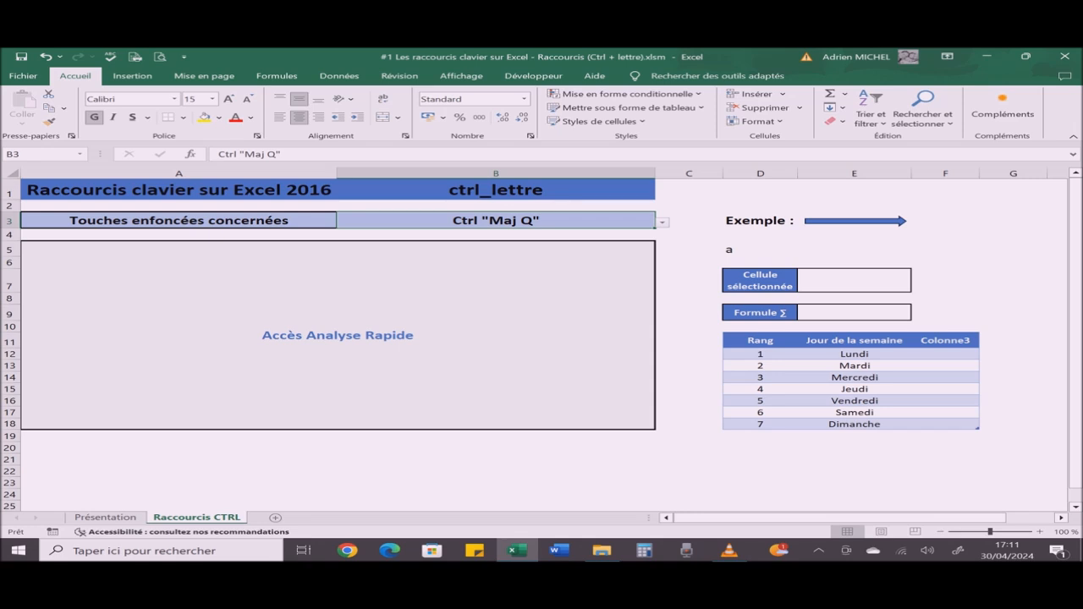
Step: Select cells A3:B3, view the Quick Analysis options offered for them and dismiss them
{"action": "key", "text": "shift+Left"}
{"action": "key", "text": "ctrl+q"}
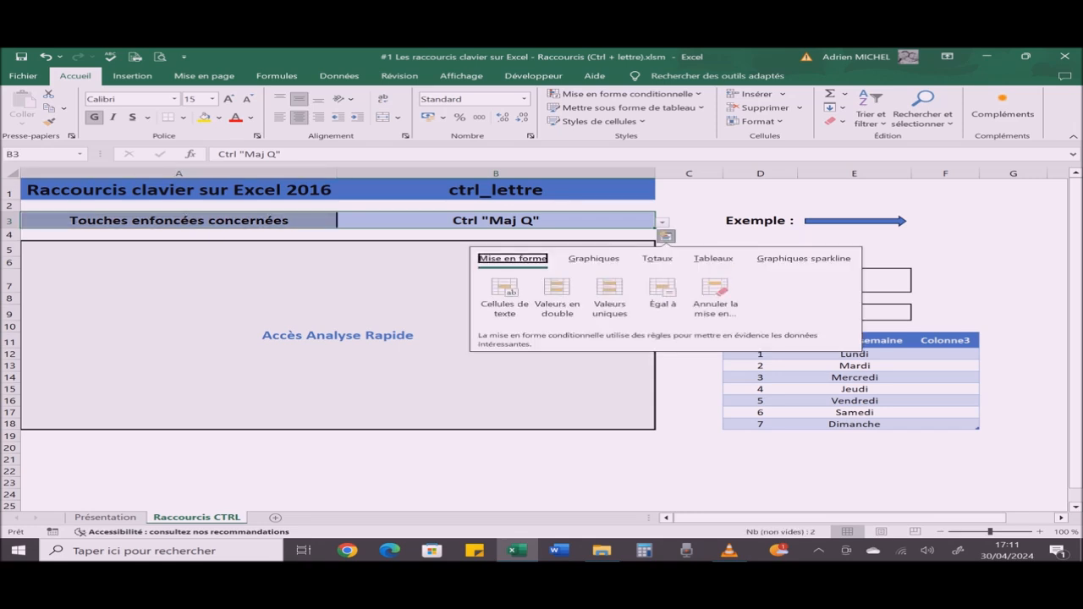
{"action": "key", "text": "Escape"}
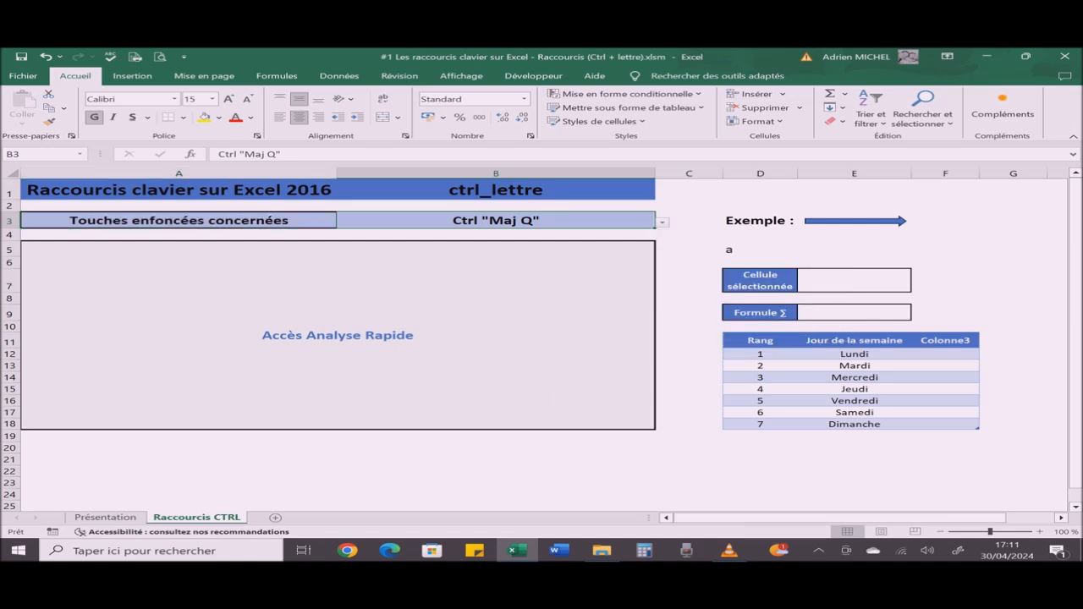
Step: Try adding a Sum total row beneath the whole weekday table through Quick Analysis, and undo it
{"action": "left_click", "coordinate": [761, 340]}
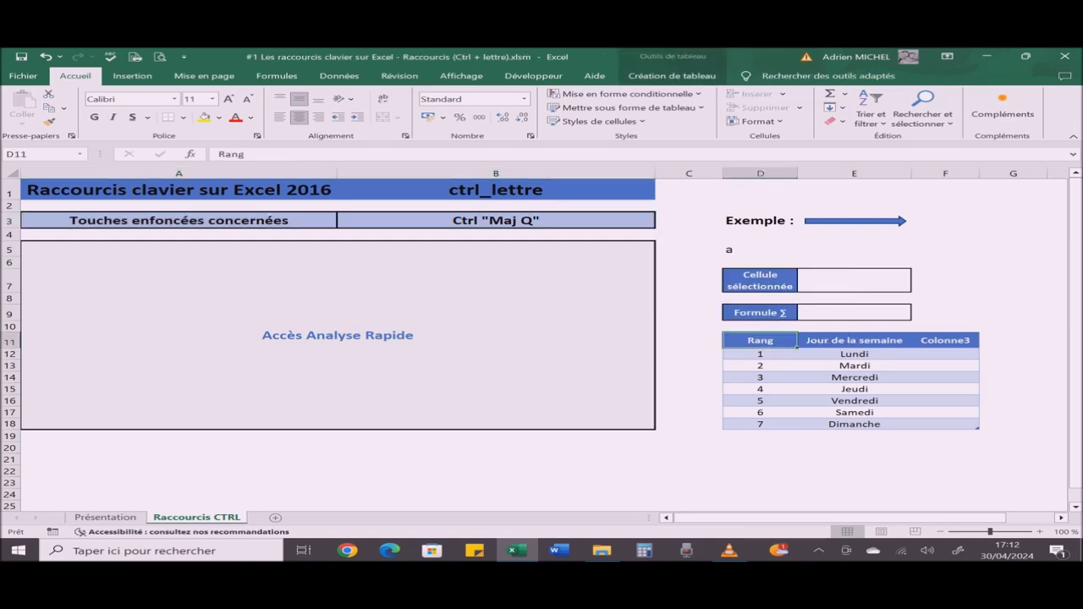
{"action": "key", "text": "ctrl+a"}
{"action": "key", "text": "ctrl+q"}
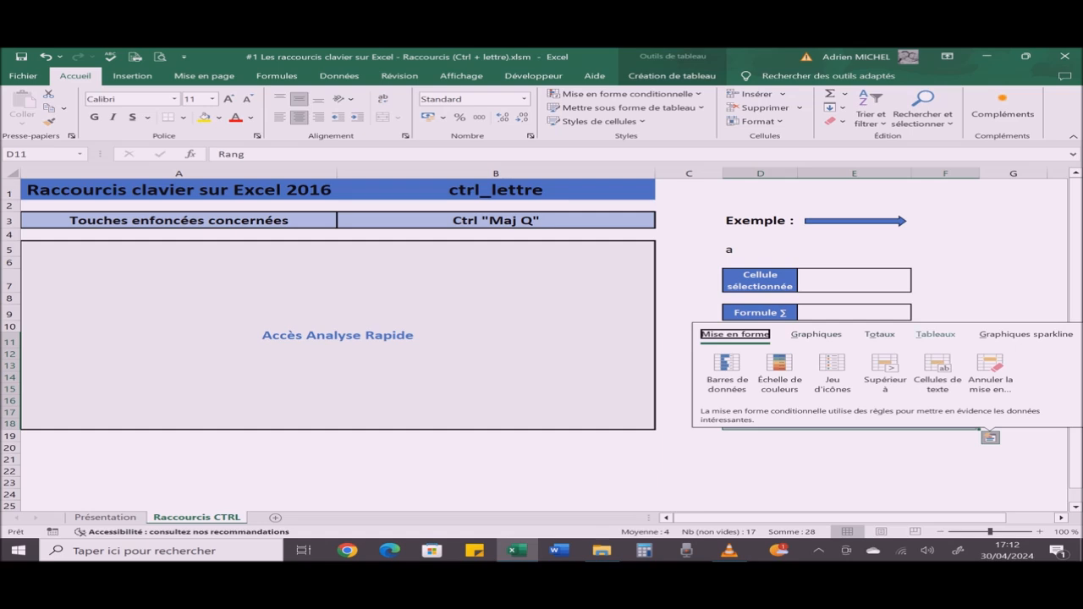
{"action": "left_click", "coordinate": [879, 334]}
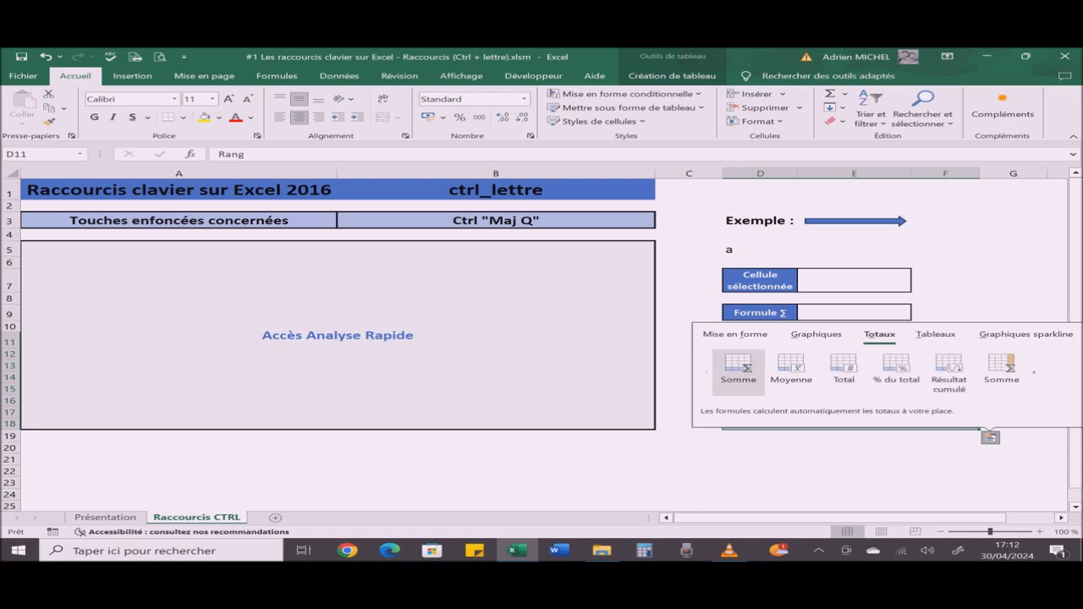
{"action": "left_click", "coordinate": [739, 370]}
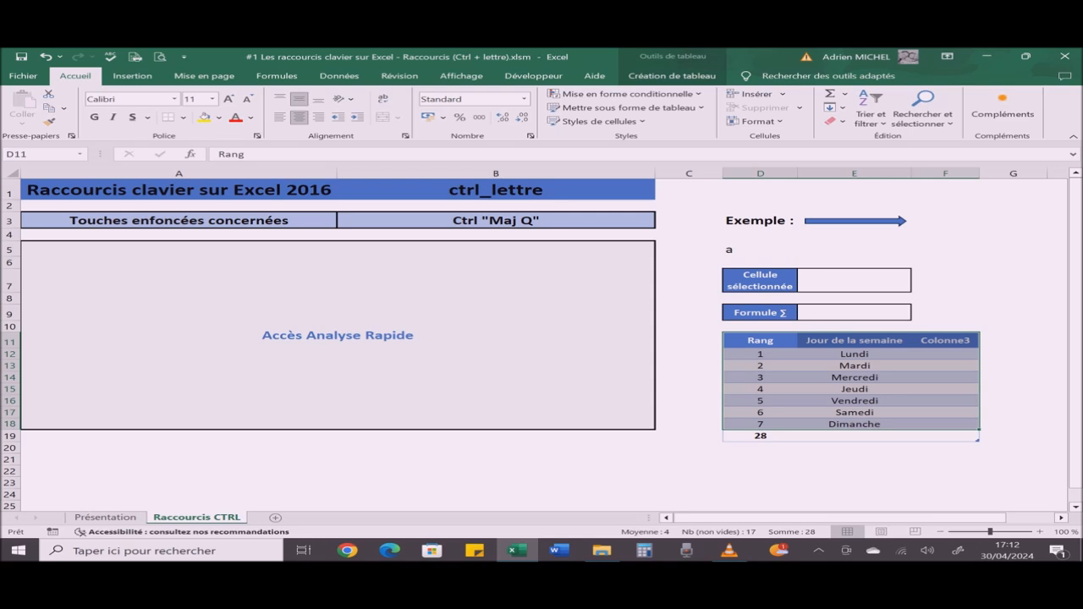
{"action": "key", "text": "ctrl+z"}
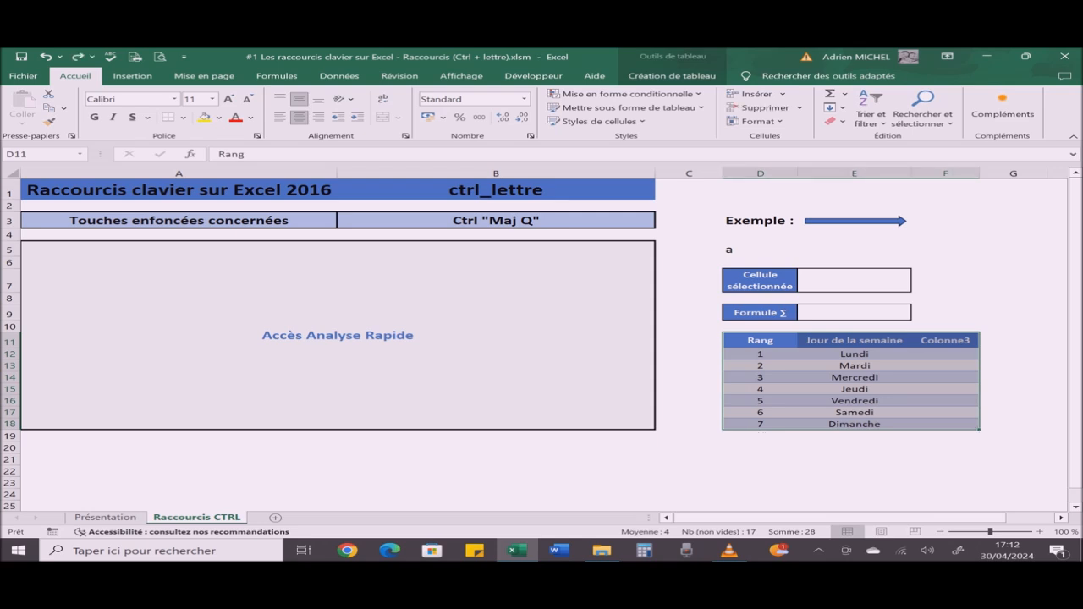
Step: Change the shortcut chosen in cell B3 to Ctrl r
{"action": "left_click", "coordinate": [496, 221]}
{"action": "key", "text": "alt+Down"}
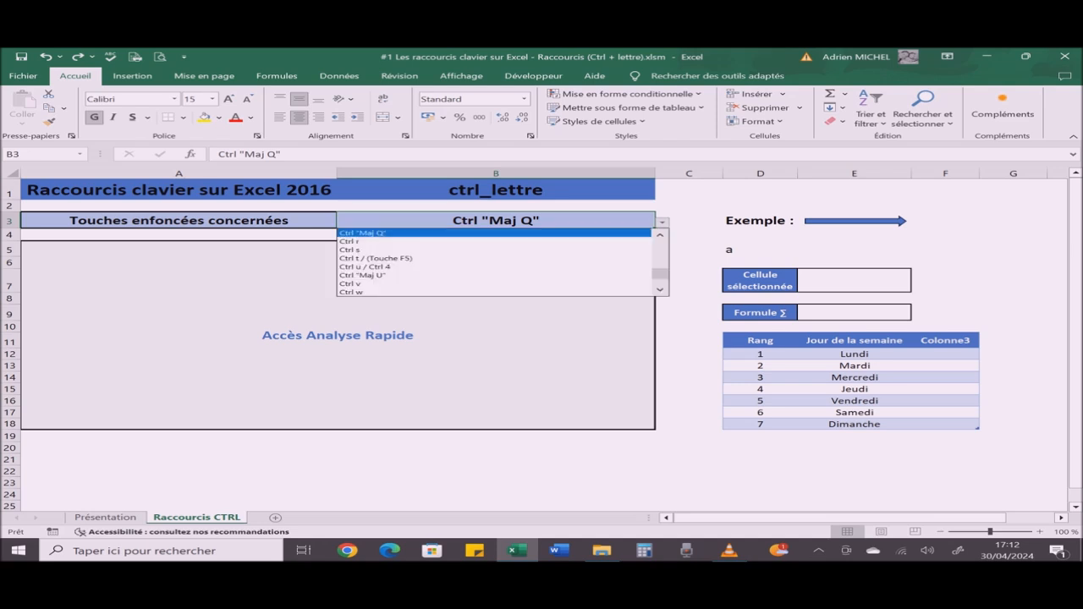
{"action": "key", "text": "Down"}
{"action": "key", "text": "Return"}
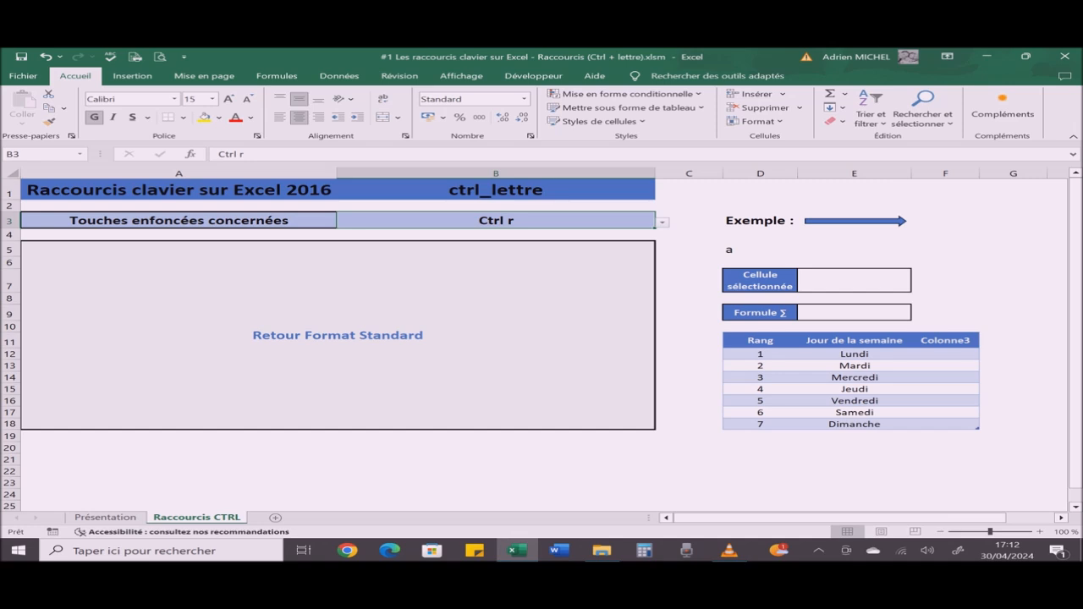
Step: Enter the number 1 in cell E5 beside the example letter
{"action": "left_click", "coordinate": [855, 248]}
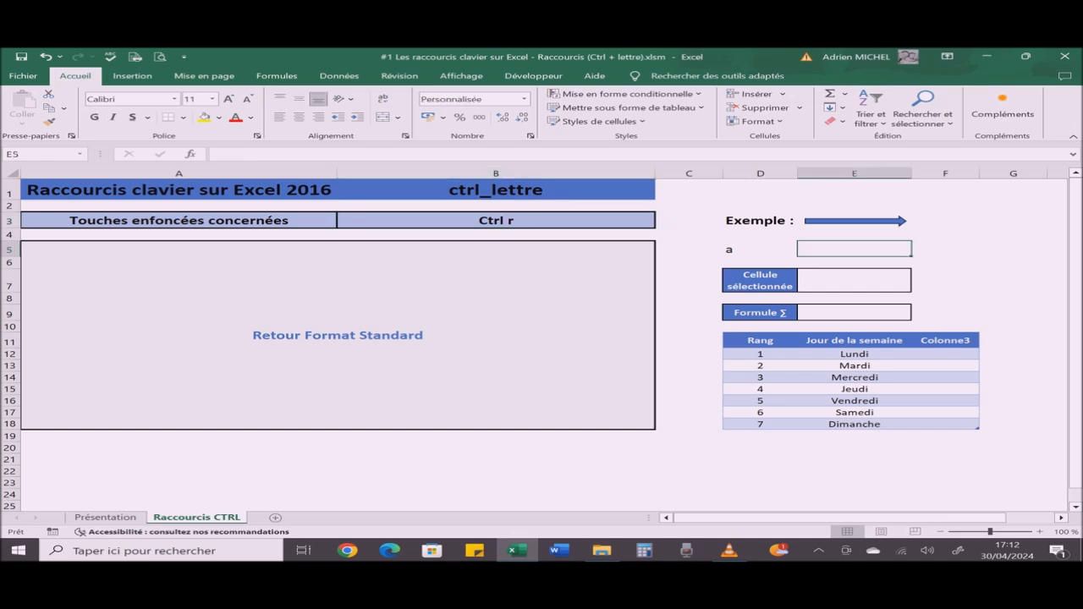
{"action": "type", "text": "1"}
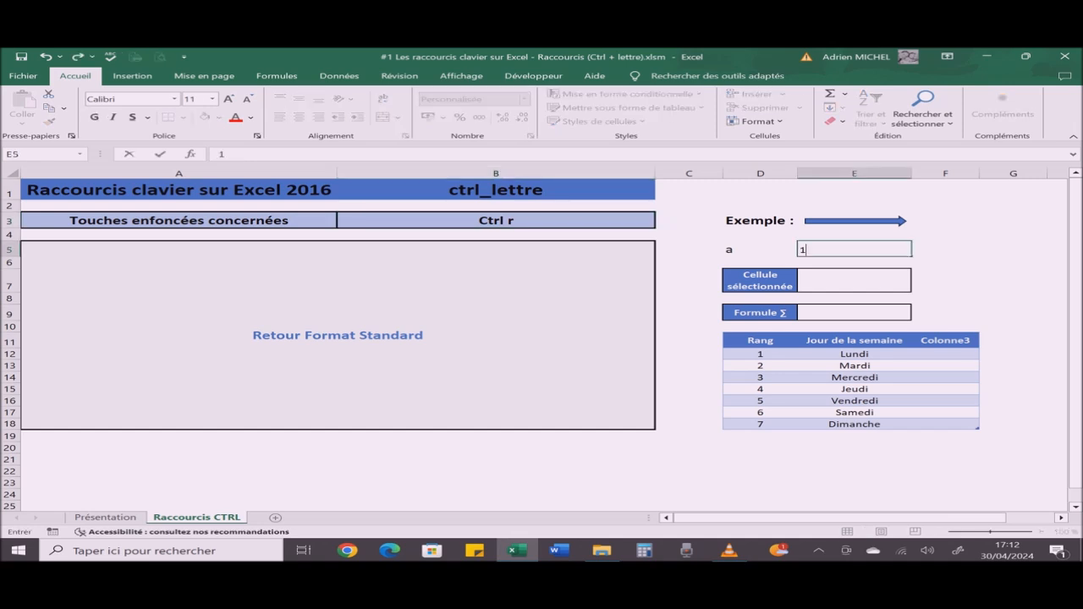
{"action": "key", "text": "Return"}
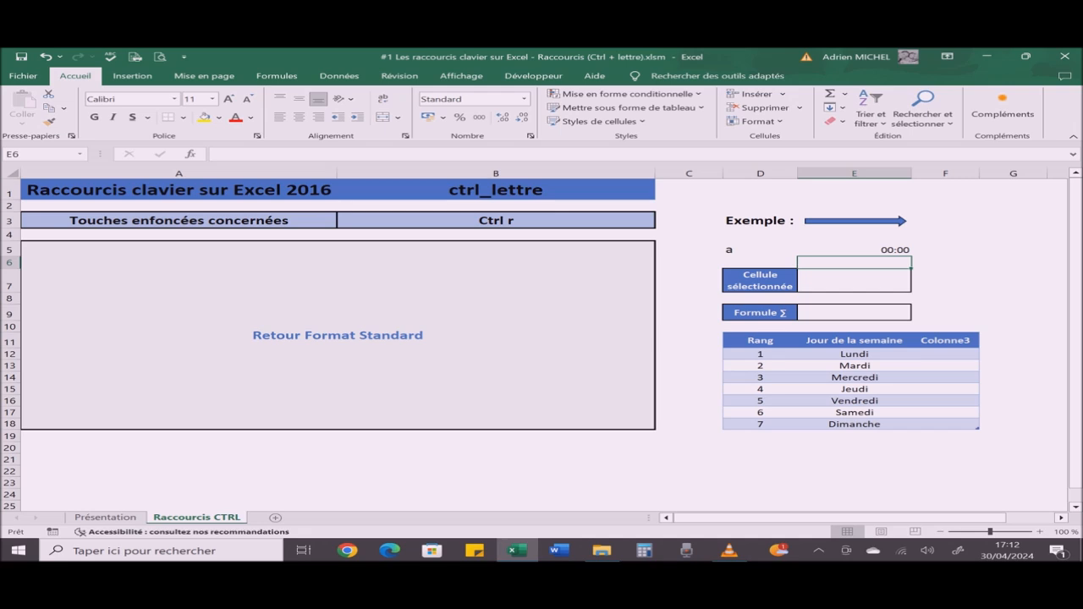
Step: Apply the currency format to cell E5 and return it to the Standard number format
{"action": "left_click", "coordinate": [855, 250]}
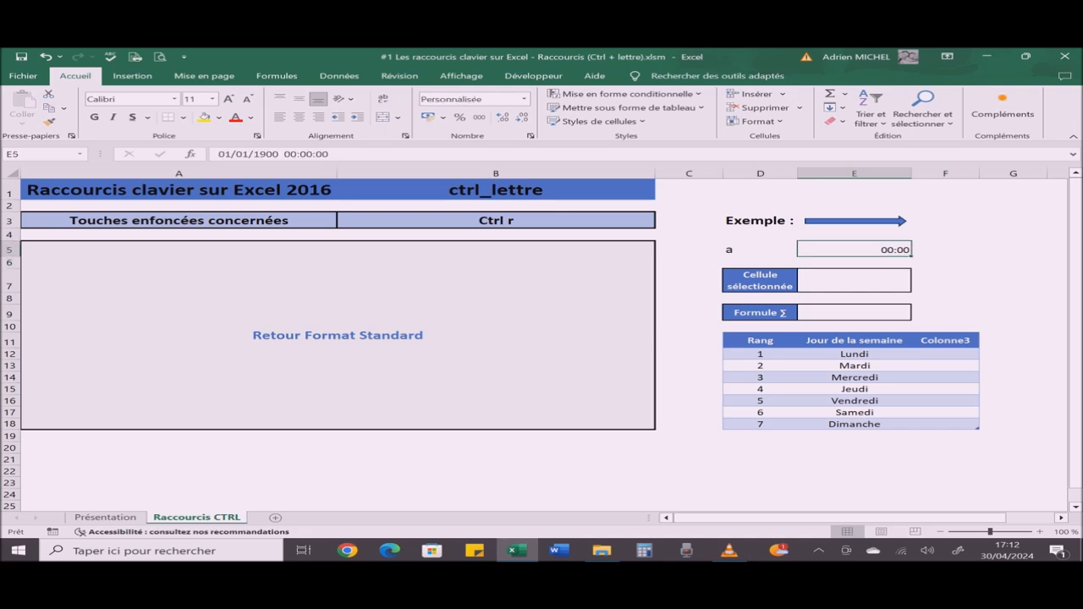
{"action": "key", "text": "ctrl+shift+dollar"}
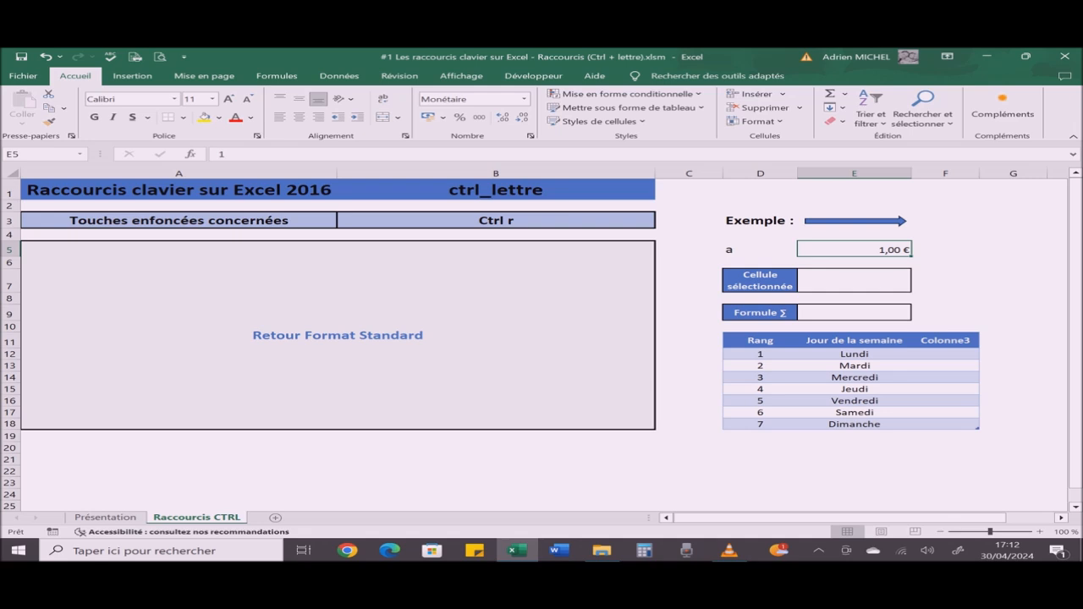
{"action": "key", "text": "ctrl+shift+asciitilde"}
Step: Change the shortcut chosen in cell B3 to Ctrl s and save the workbook
{"action": "left_click", "coordinate": [496, 221]}
{"action": "left_click", "coordinate": [662, 222]}
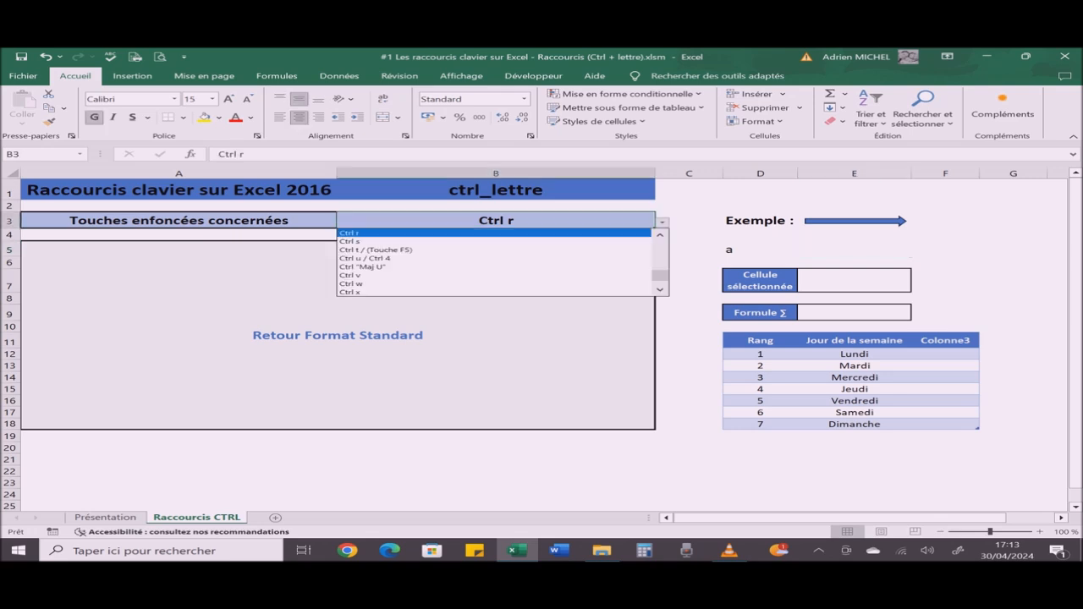
{"action": "key", "text": "Down"}
{"action": "key", "text": "Return"}
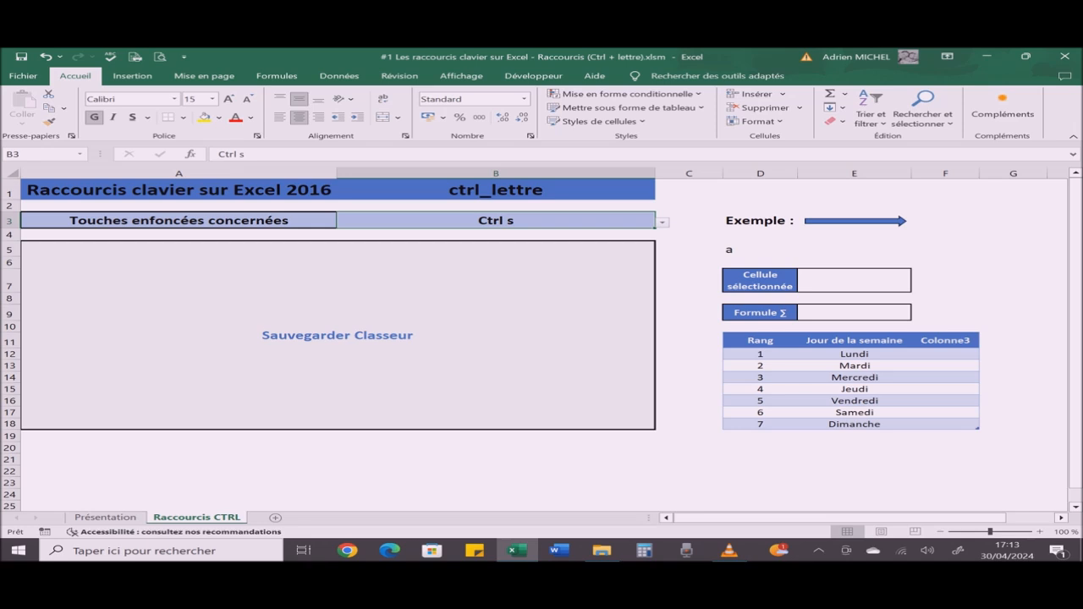
{"action": "key", "text": "ctrl+s"}
Step: Change the shortcut chosen in cell B3 to Ctrl t / (Touche F5)
{"action": "left_click", "coordinate": [663, 222]}
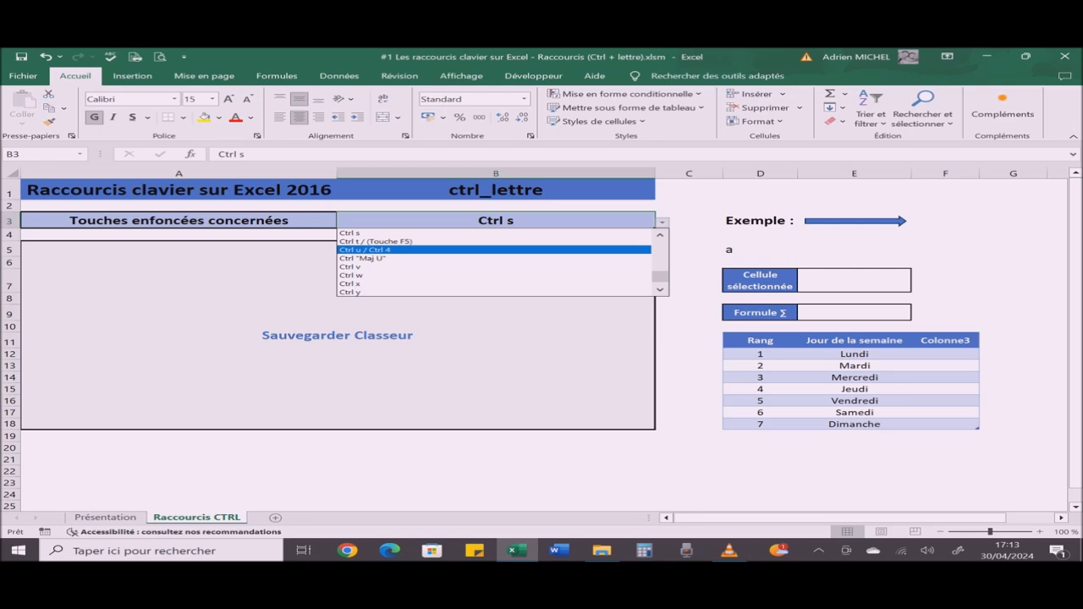
{"action": "key", "text": "Up"}
{"action": "key", "text": "Return"}
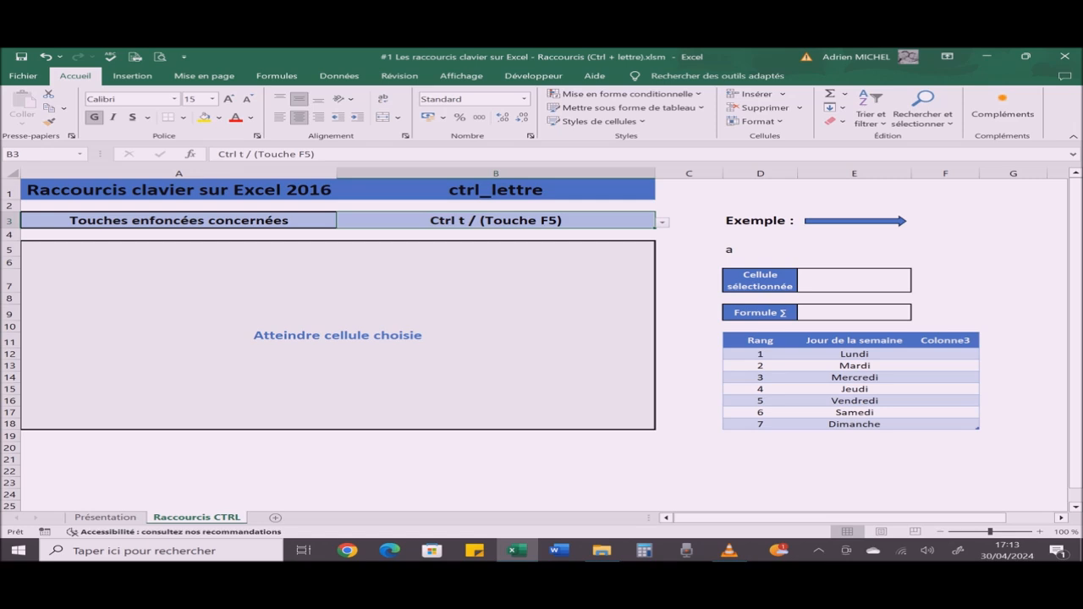
Step: Use Go To (Atteindre) with the reference E5 to jump to that cell
{"action": "key", "text": "ctrl+t"}
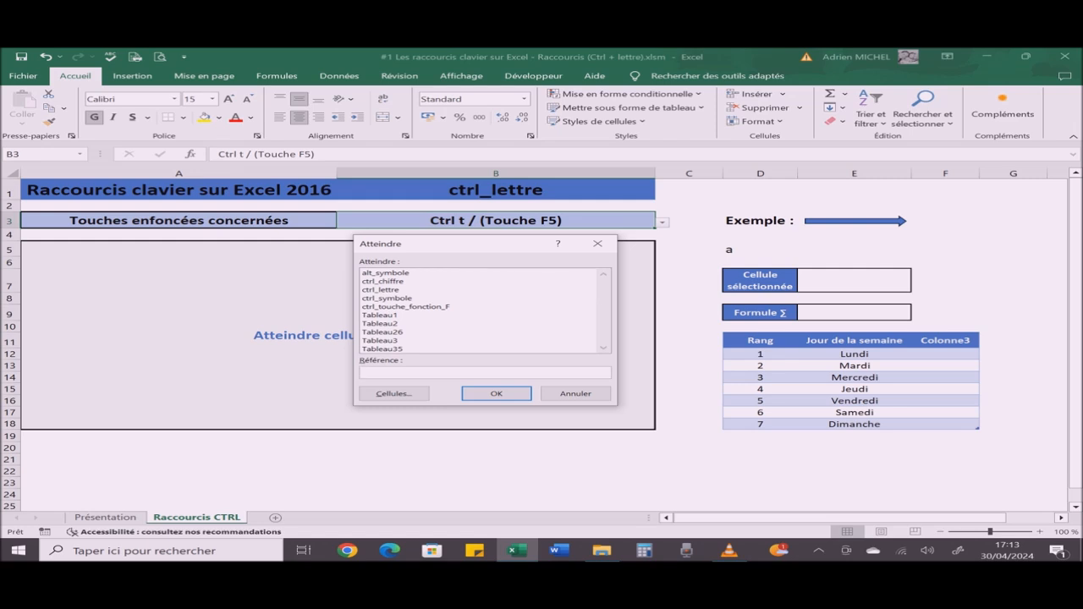
{"action": "left_click_drag", "start_coordinate": [458, 244], "coordinate": [629, 235]}
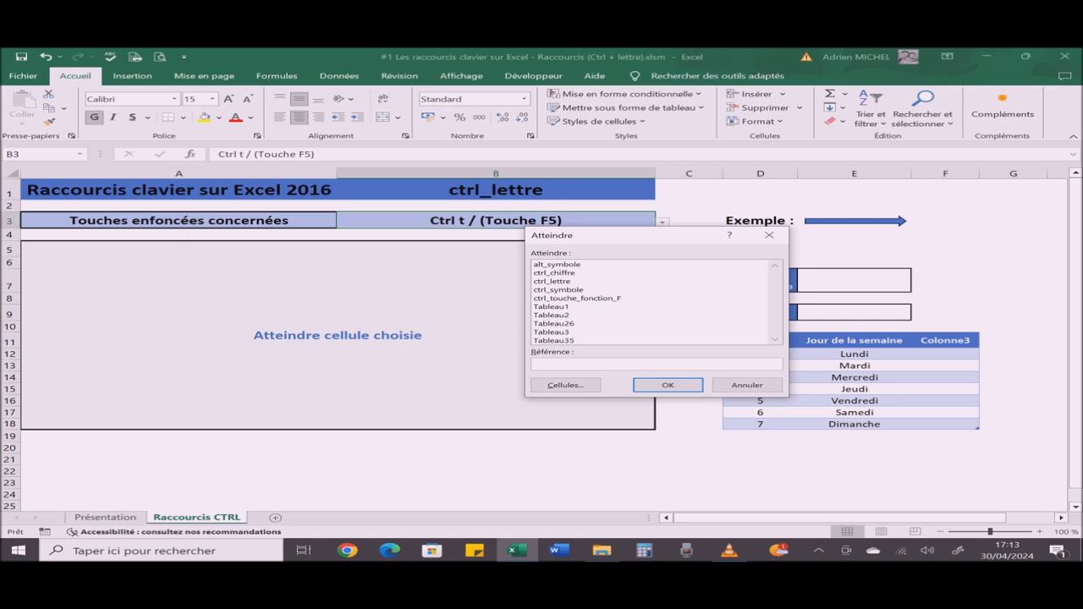
{"action": "type", "text": "E5"}
{"action": "key", "text": "Return"}
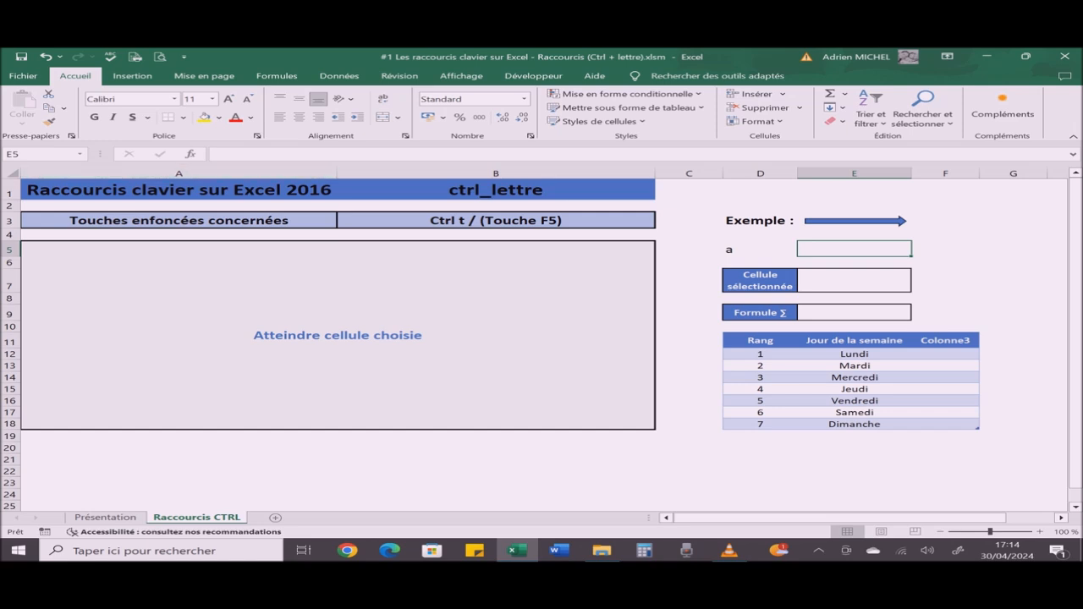
Step: Use the Go To special cell selection to select all cells on the sheet that contain formulas (Formules)
{"action": "key", "text": "ctrl+t"}
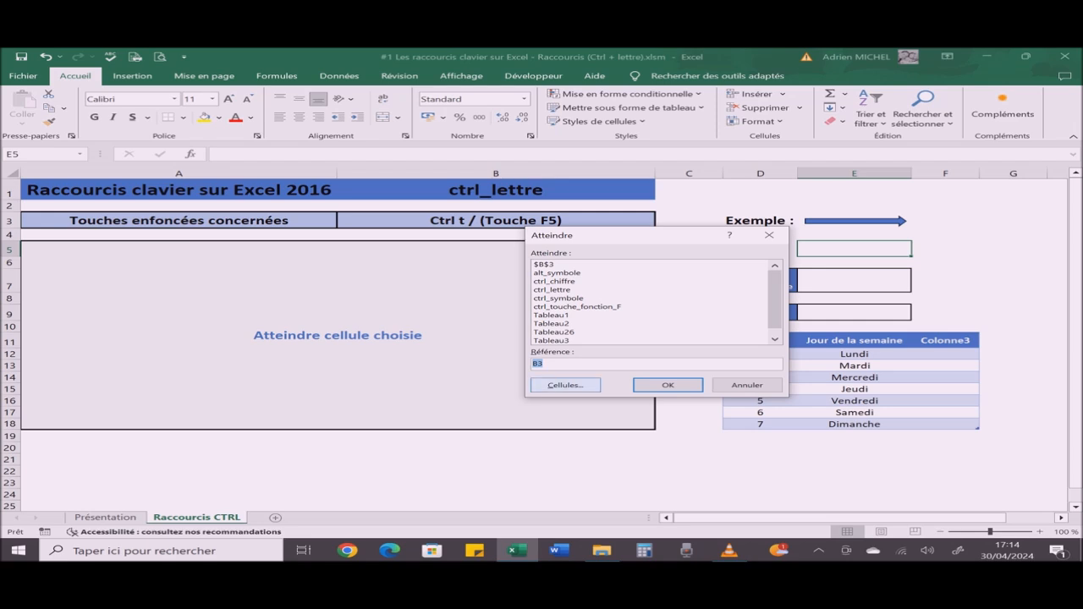
{"action": "left_click", "coordinate": [566, 386]}
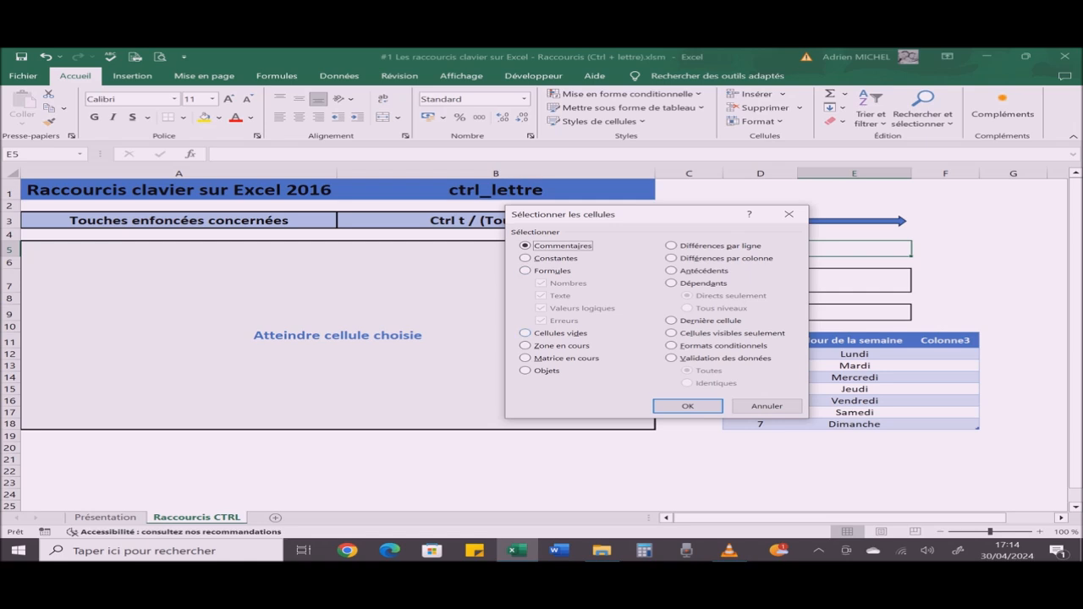
{"action": "left_click", "coordinate": [527, 271]}
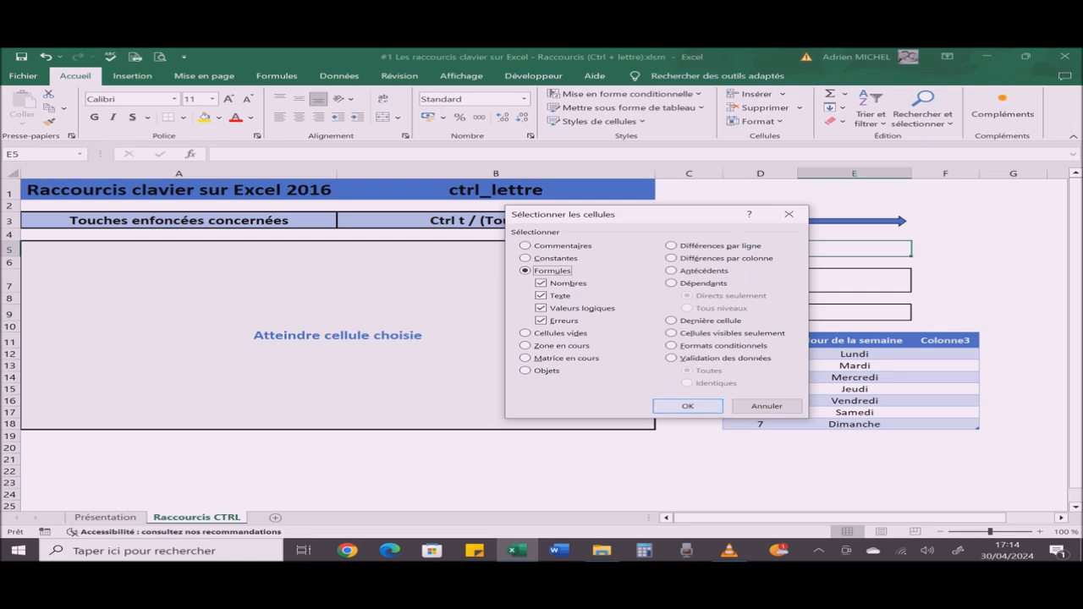
{"action": "key", "text": "Return"}
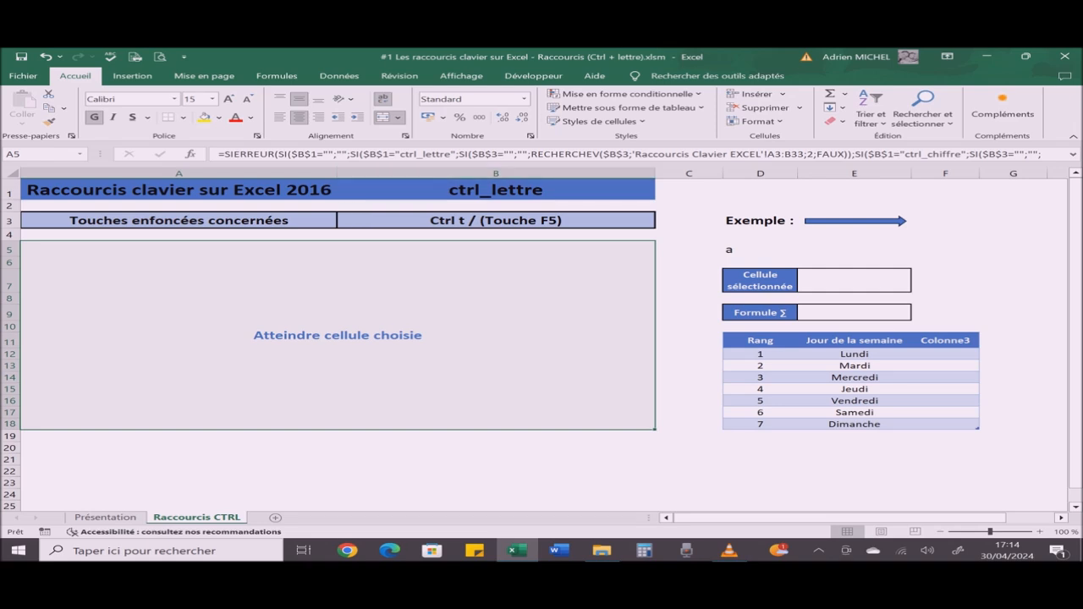
Step: Change the shortcut chosen in cell B3 to Ctrl u / Ctrl 4
{"action": "left_click", "coordinate": [496, 221]}
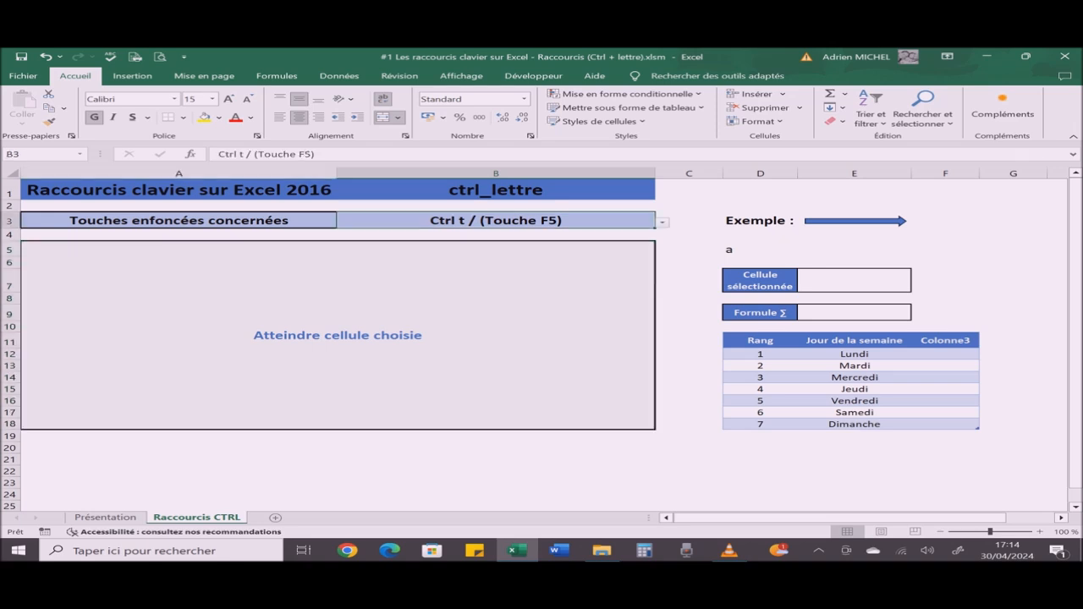
{"action": "left_click", "coordinate": [663, 223]}
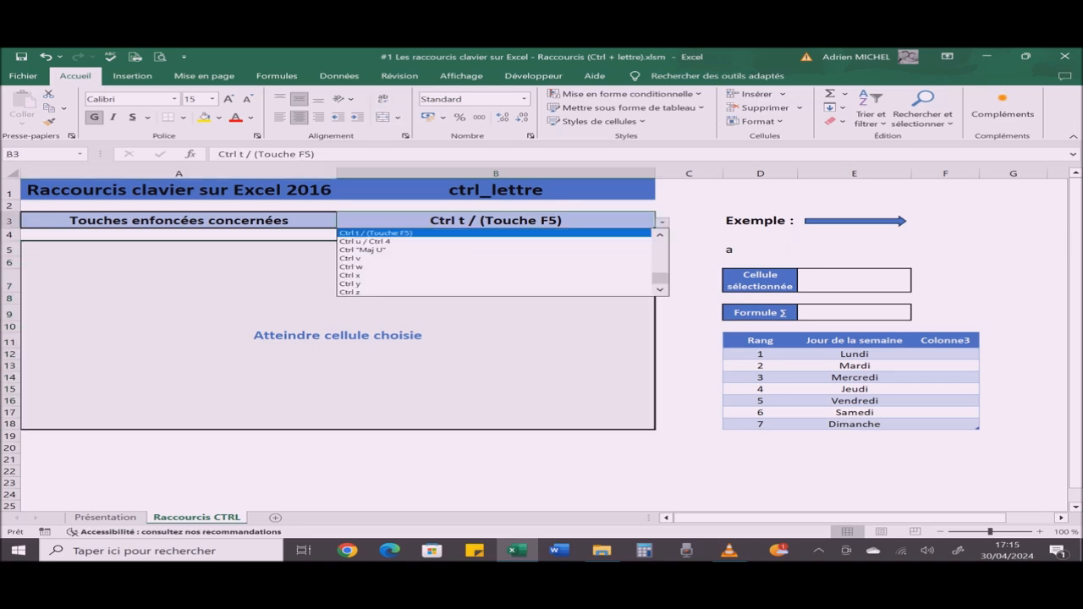
{"action": "key", "text": "Down"}
{"action": "key", "text": "Return"}
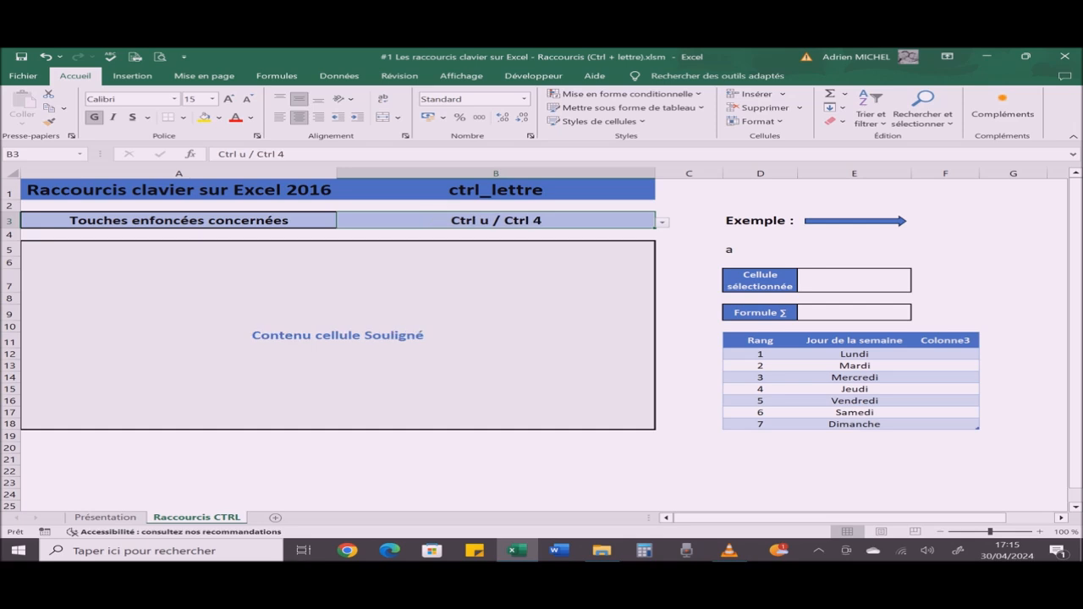
Step: Underline the content of cell D5 and remove the underline again
{"action": "left_click", "coordinate": [760, 250]}
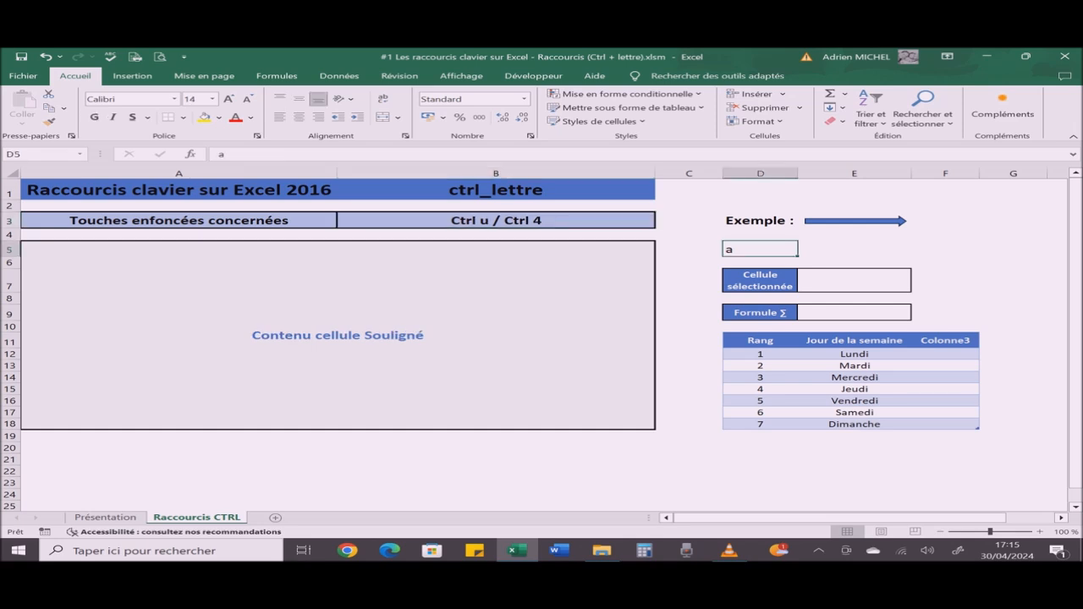
{"action": "key", "text": "ctrl+u"}
{"action": "key", "text": "ctrl+u"}
Step: Change the shortcut chosen in cell B3 to Ctrl "Maj U"
{"action": "left_click", "coordinate": [496, 221]}
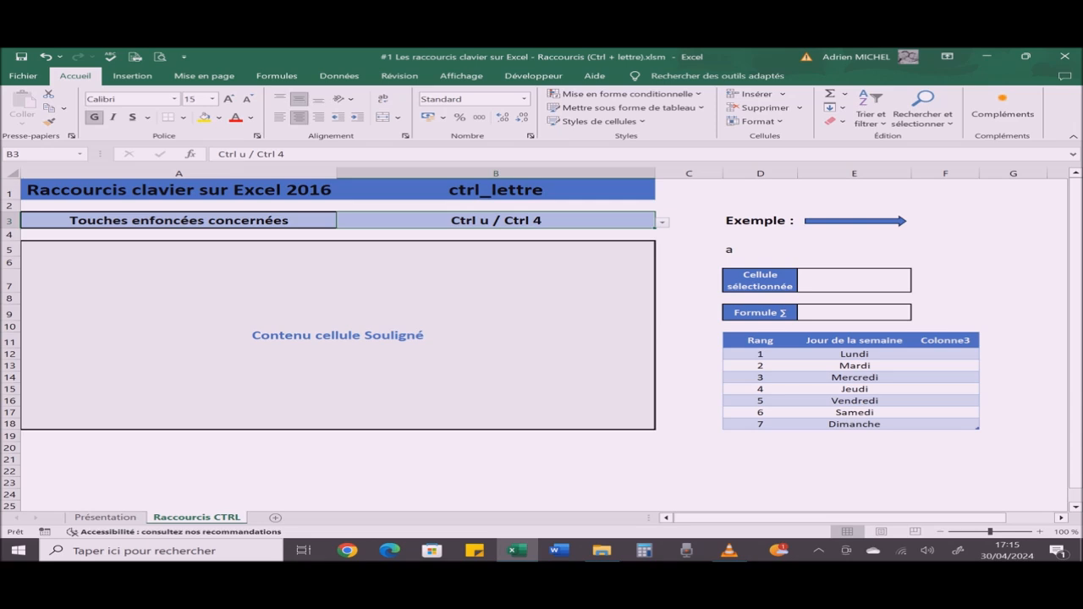
{"action": "left_click", "coordinate": [663, 223]}
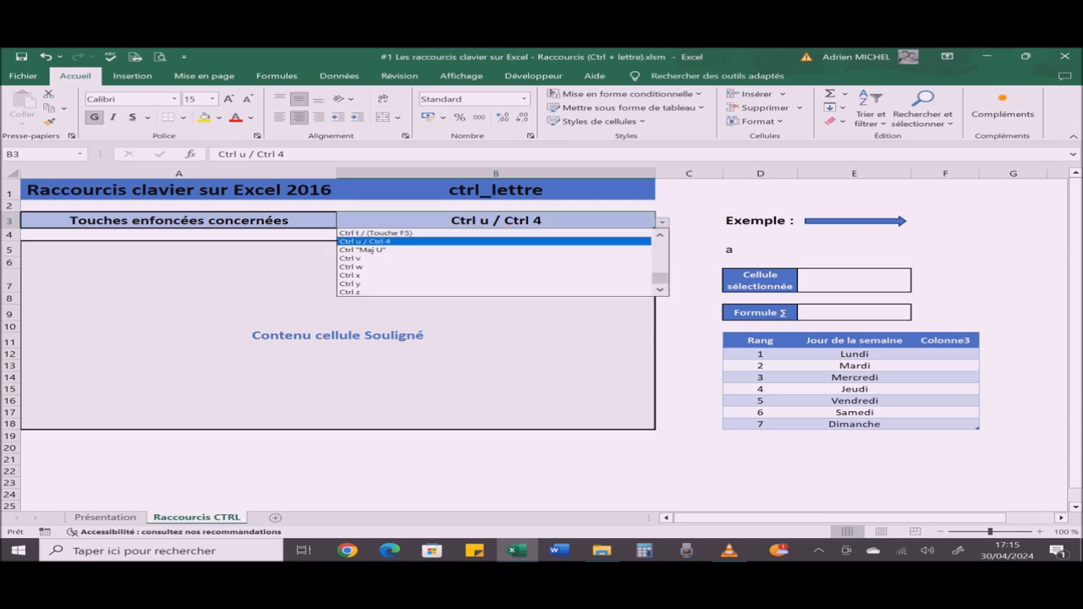
{"action": "key", "text": "Return"}
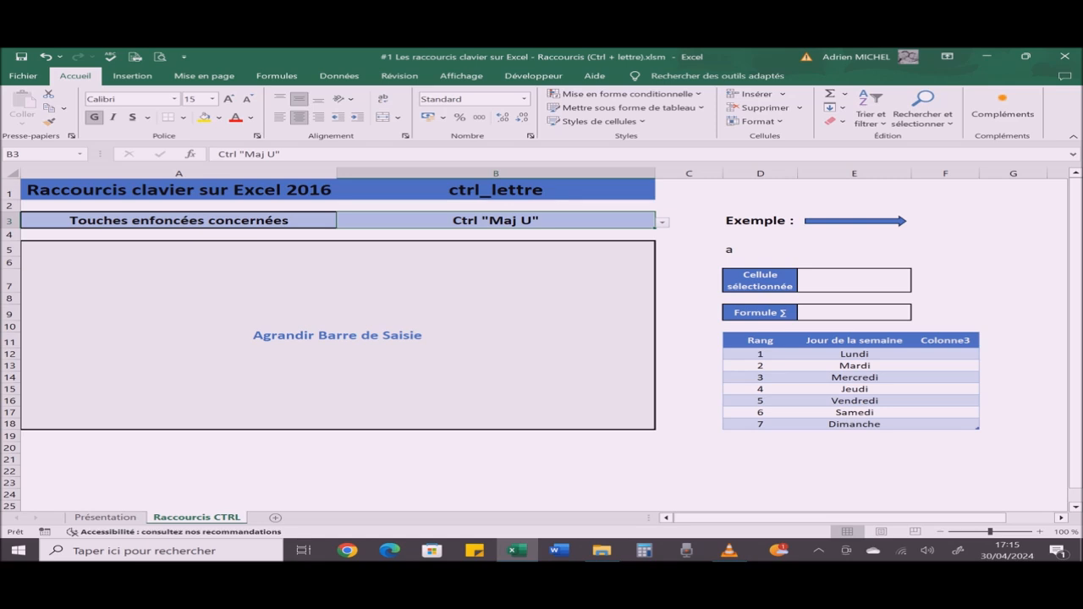
Step: Expand the formula bar, view the long formula of merged cell A5 and collapse the bar again
{"action": "key", "text": "ctrl+shift+u"}
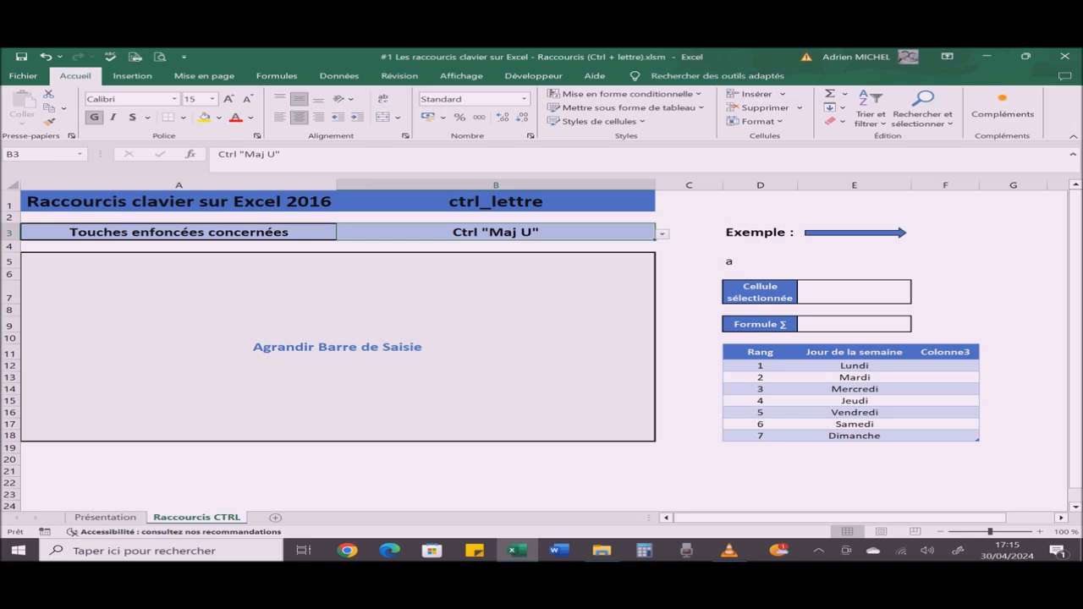
{"action": "left_click", "coordinate": [339, 347]}
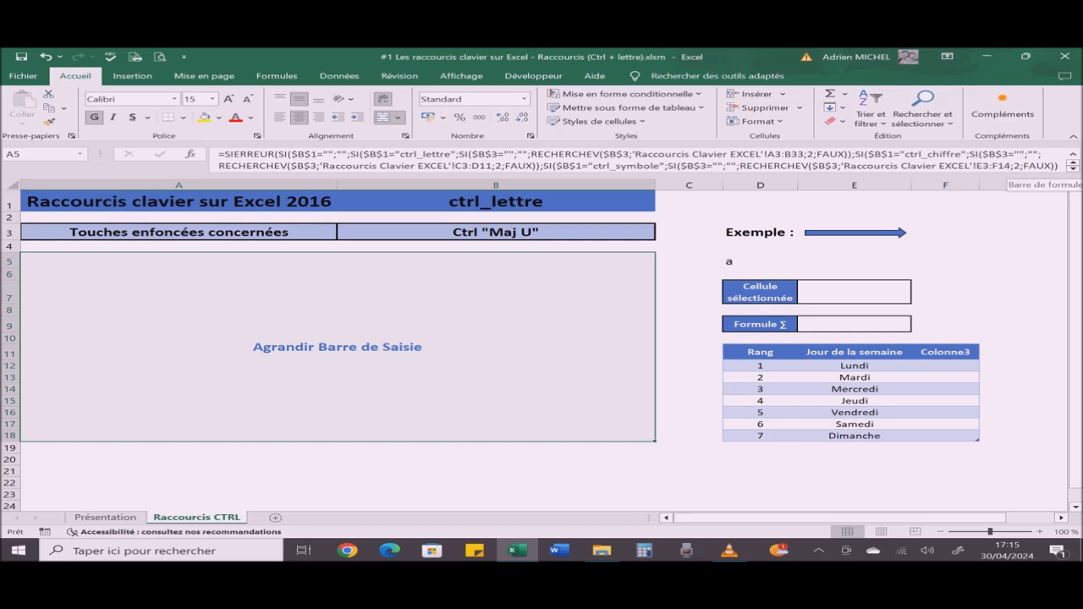
{"action": "key", "text": "ctrl+shift+u"}
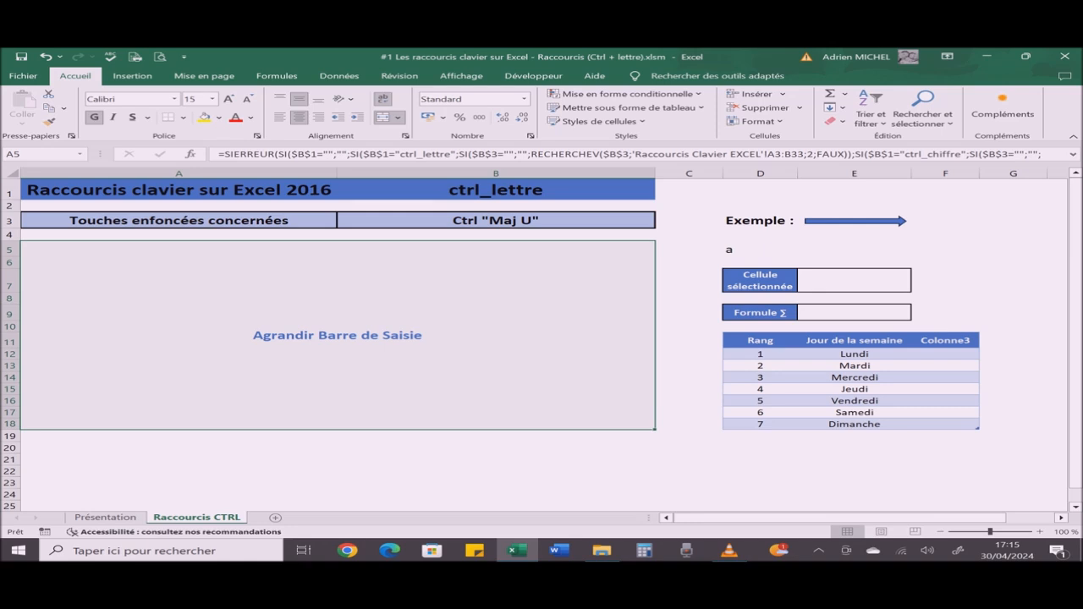
Step: Change the shortcut chosen in cell B3 to Ctrl v
{"action": "left_click", "coordinate": [496, 220]}
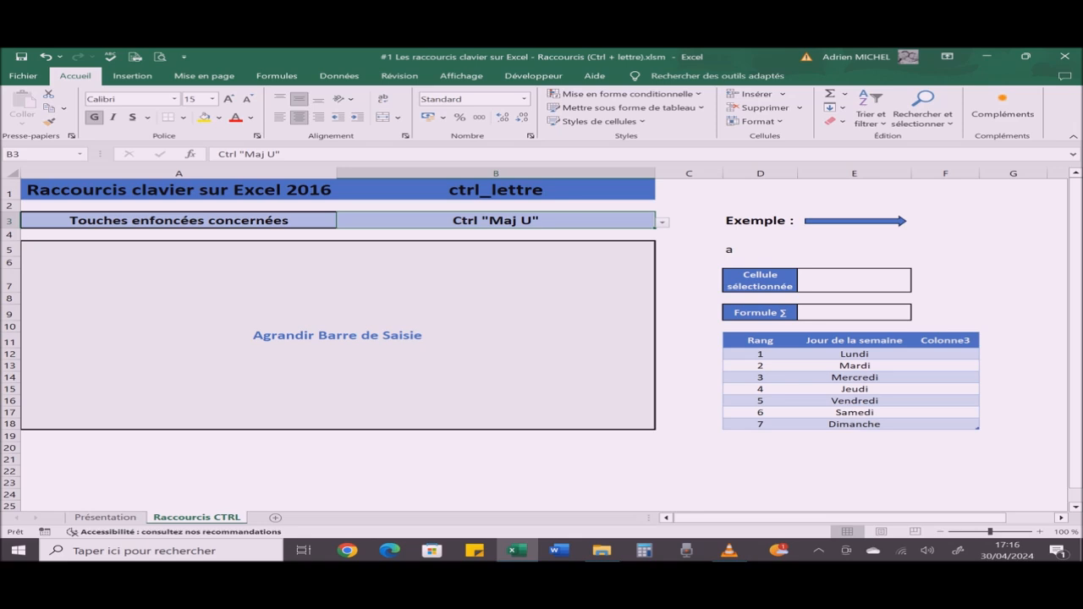
{"action": "key", "text": "alt+Down"}
{"action": "key", "text": "Up"}
{"action": "key", "text": "Down"}
{"action": "key", "text": "Down"}
{"action": "key", "text": "Return"}
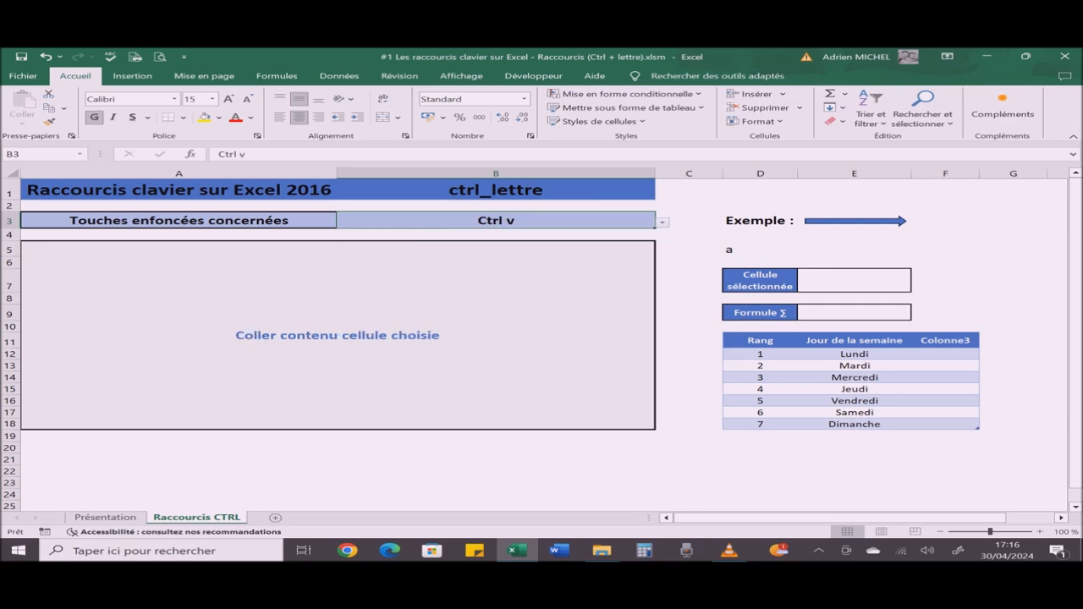
Step: Copy the content of cell D5 into cell E5 and delete the pasted copy
{"action": "left_click", "coordinate": [760, 250]}
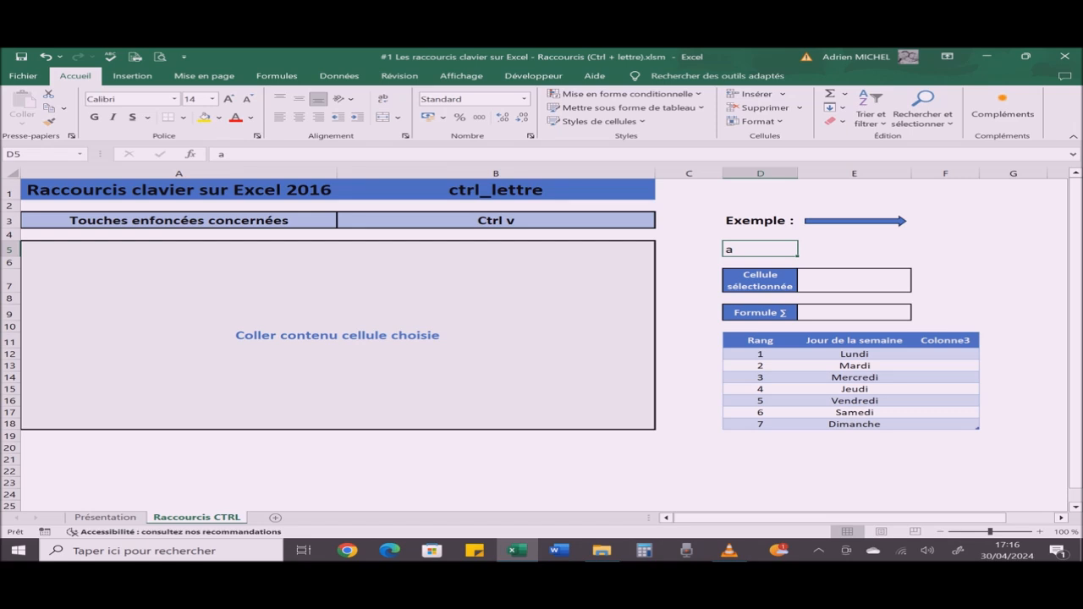
{"action": "key", "text": "ctrl+c"}
{"action": "left_click", "coordinate": [854, 249]}
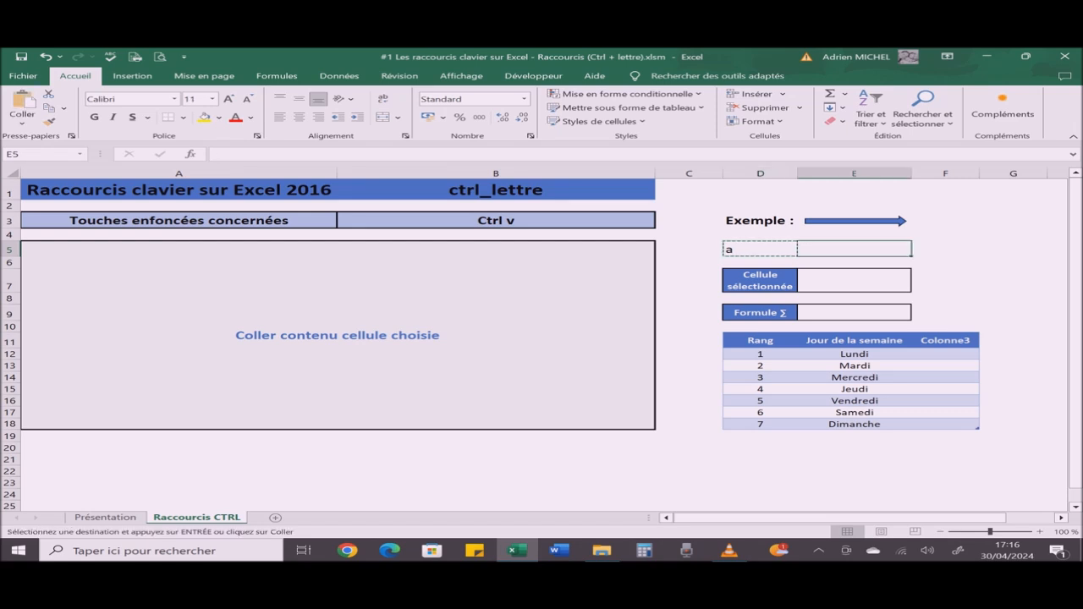
{"action": "key", "text": "ctrl+v"}
{"action": "key", "text": "Escape"}
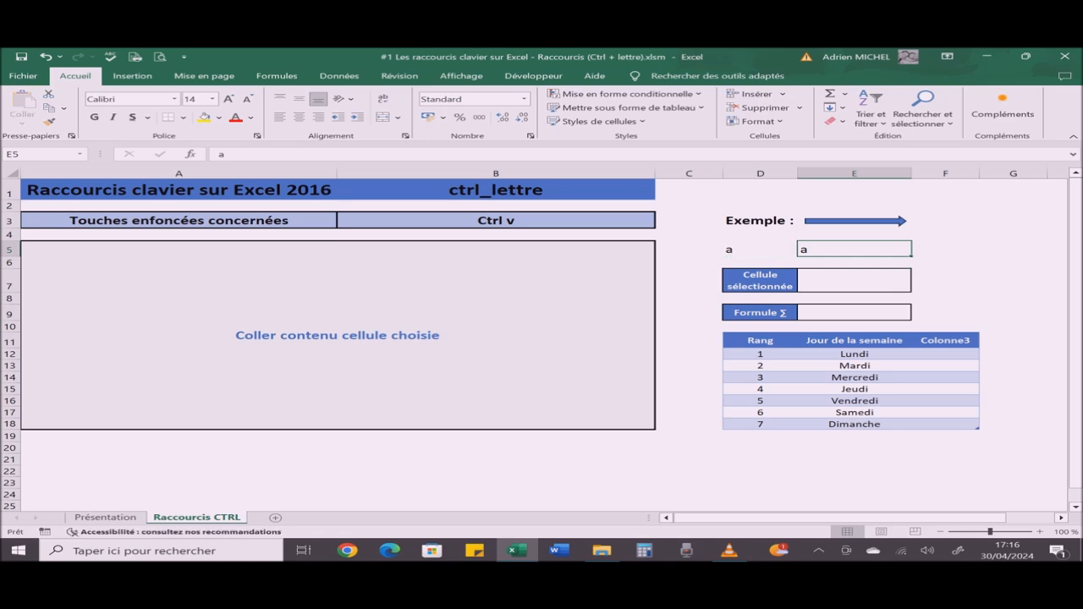
{"action": "key", "text": "Delete"}
Step: Change the shortcut chosen in cell B3 to Ctrl w
{"action": "left_click", "coordinate": [496, 221]}
{"action": "key", "text": "alt+Down"}
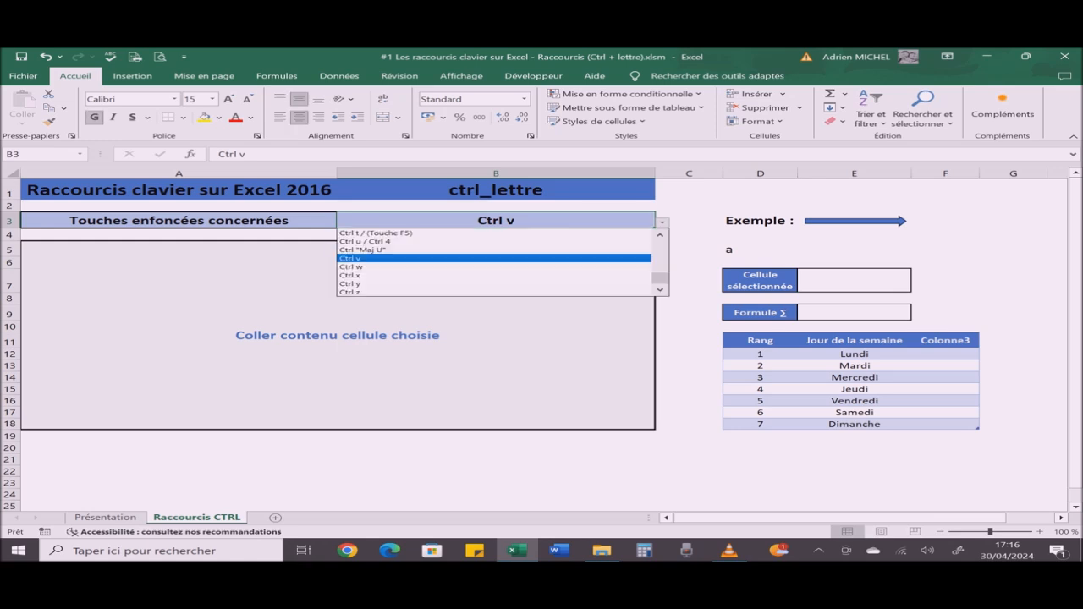
{"action": "key", "text": "Down"}
{"action": "key", "text": "Return"}
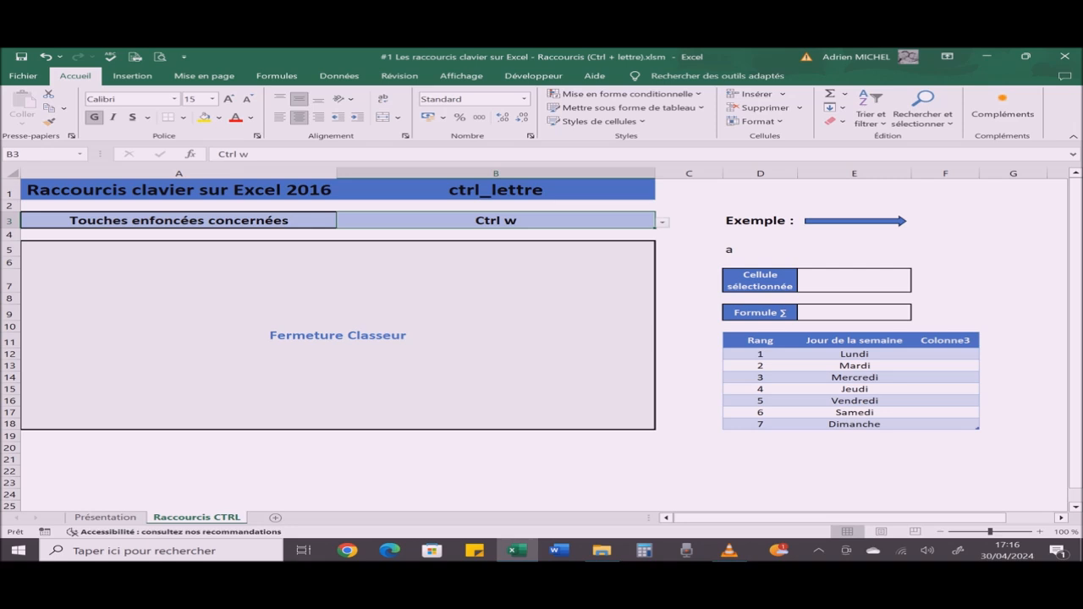
Step: Close the workbook, reopen "#1 Les raccourcis clavier sur Excel - Raccourcis (Ctrl + lettre).xlsm" from the recent files and return to the Raccourcis CTRL sheet
{"action": "key", "text": "ctrl+w"}
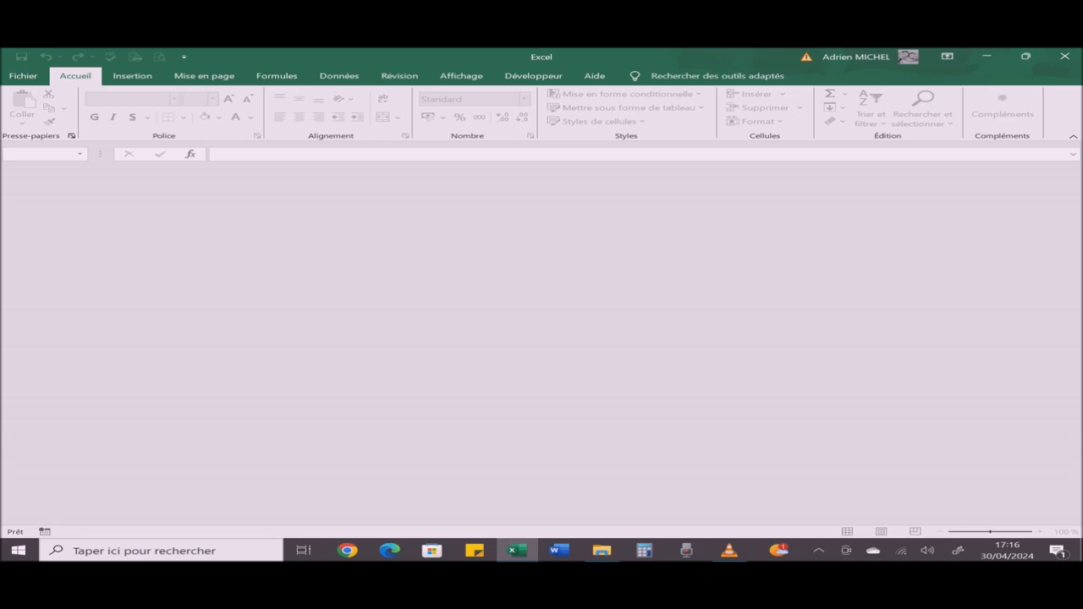
{"action": "key", "text": "ctrl+o"}
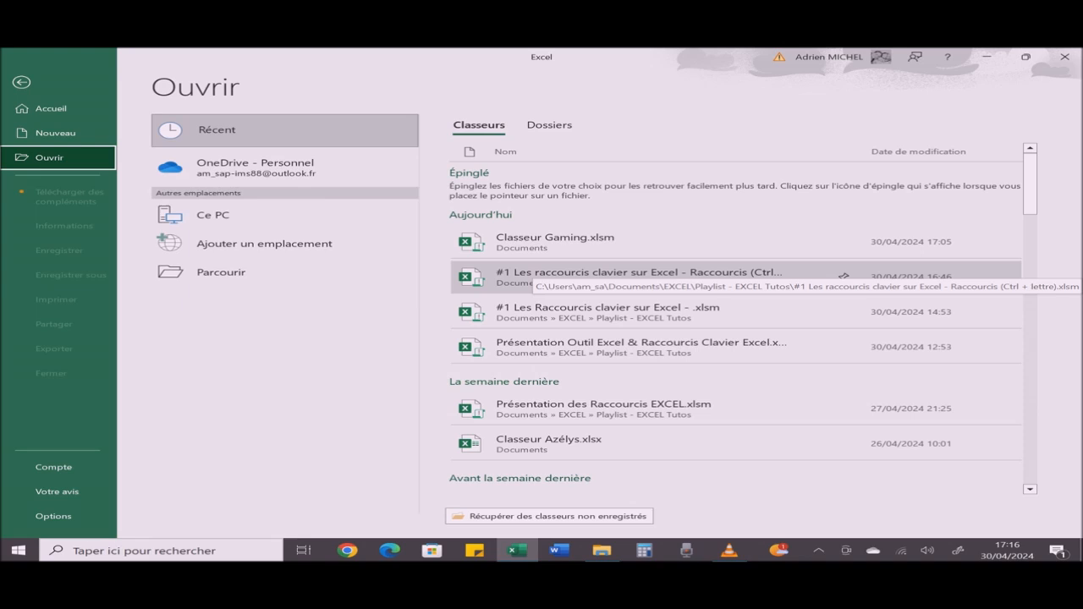
{"action": "left_click", "coordinate": [643, 276]}
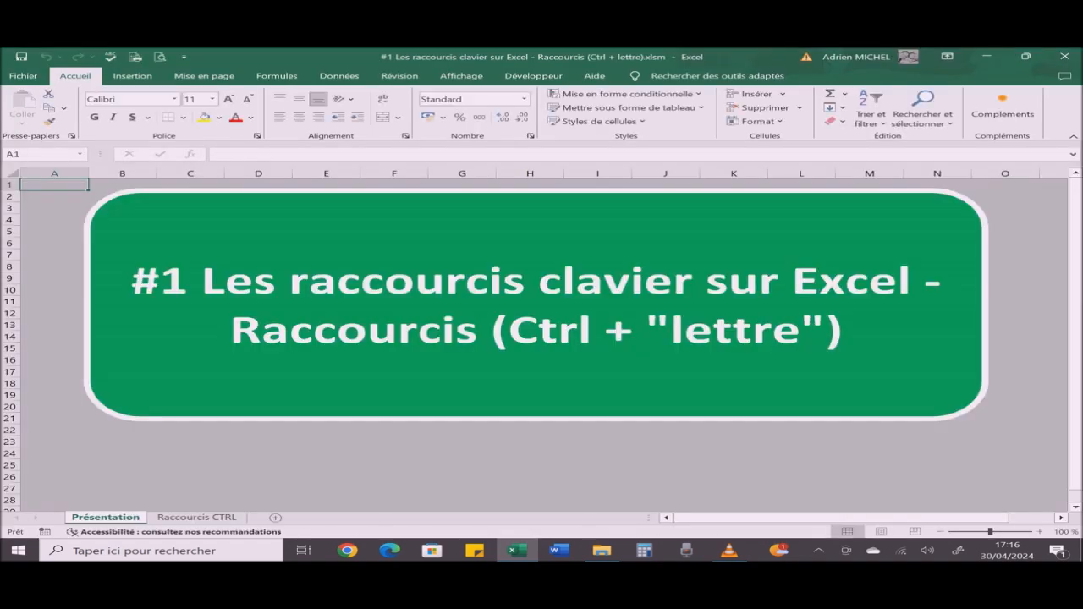
{"action": "left_click", "coordinate": [207, 517]}
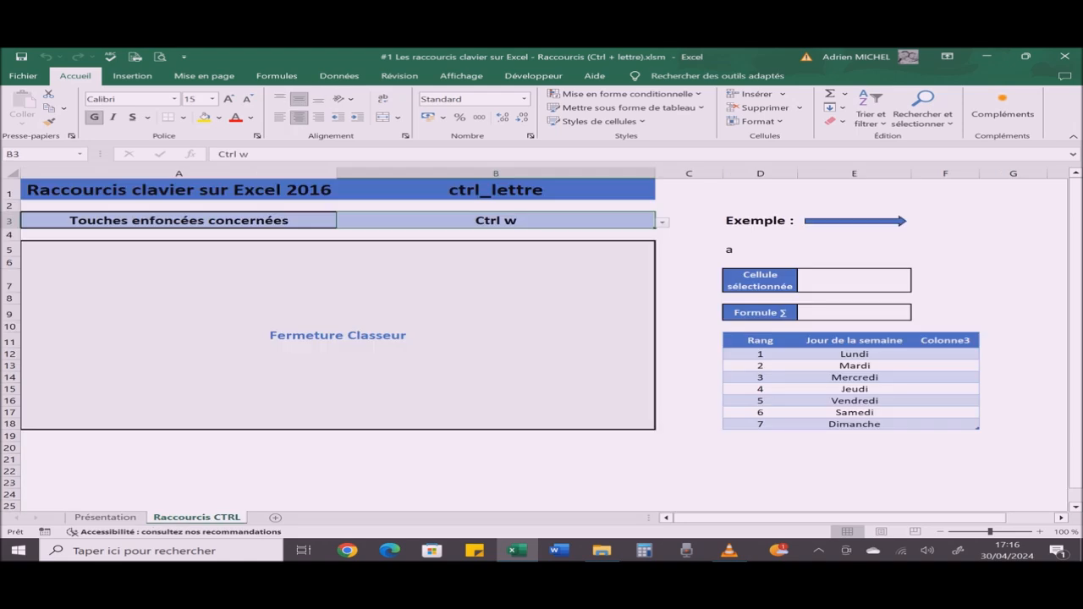
Step: Change the shortcut chosen in cell B3 to Ctrl x
{"action": "key", "text": "alt+Down"}
{"action": "key", "text": "Down"}
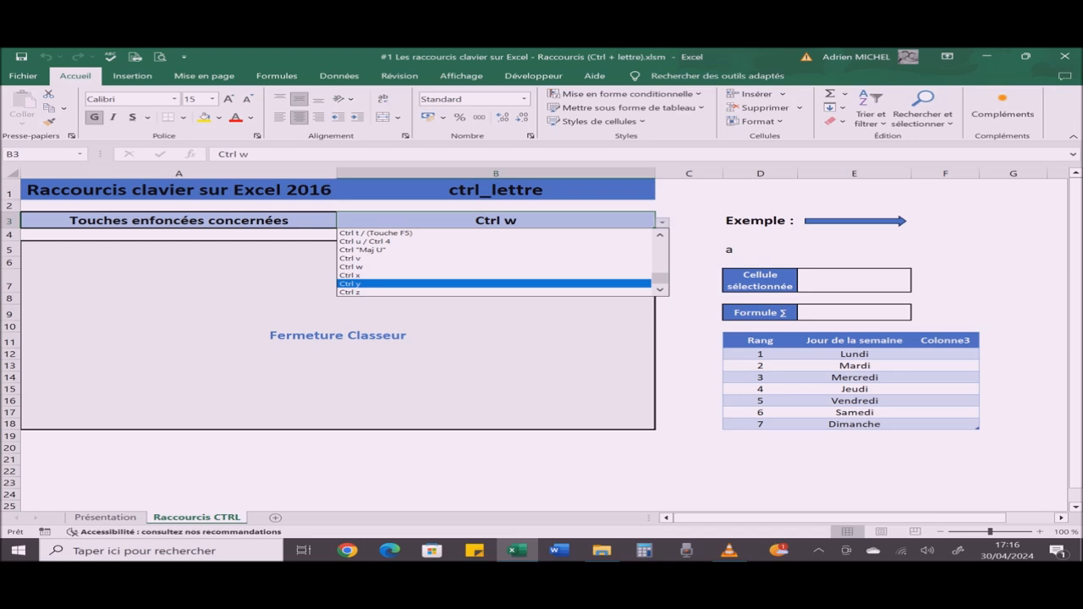
{"action": "key", "text": "Up"}
{"action": "key", "text": "Return"}
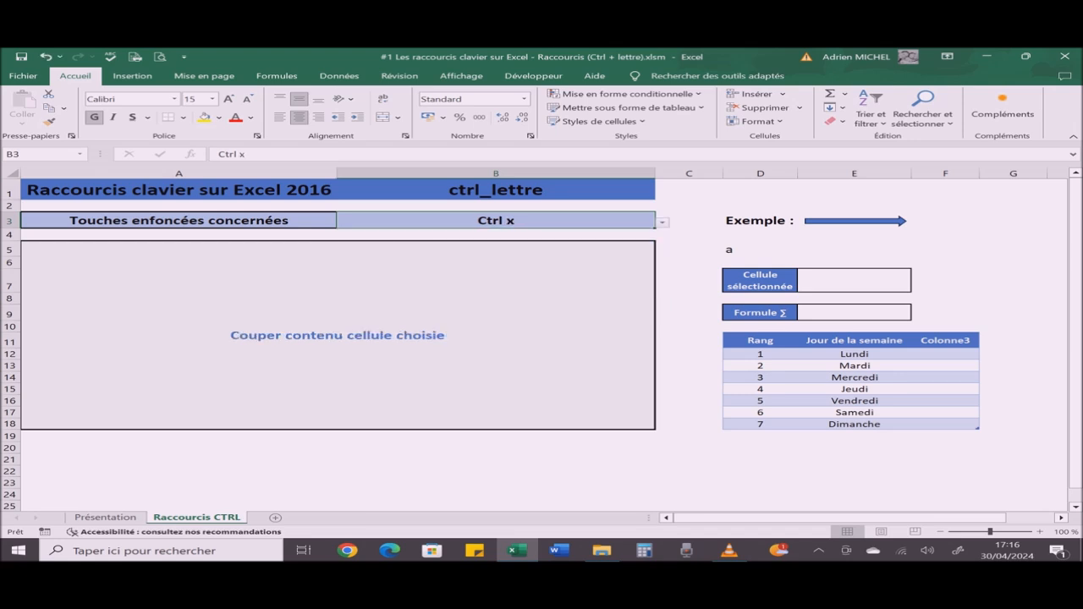
Step: Cut the content of cell D5, paste it into cell F5 and undo the move
{"action": "left_click", "coordinate": [761, 249]}
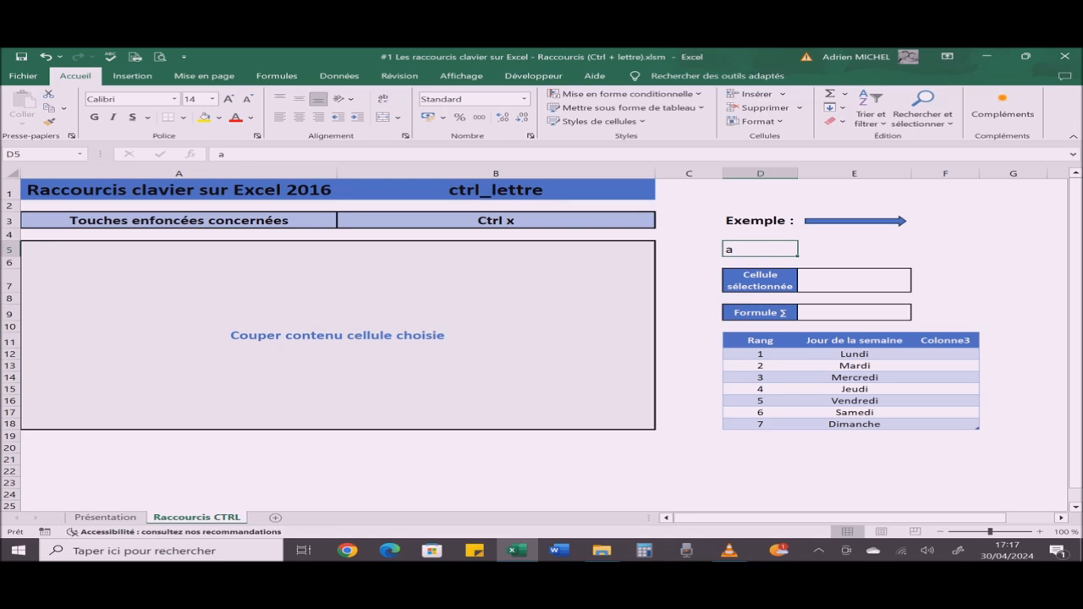
{"action": "key", "text": "ctrl+x"}
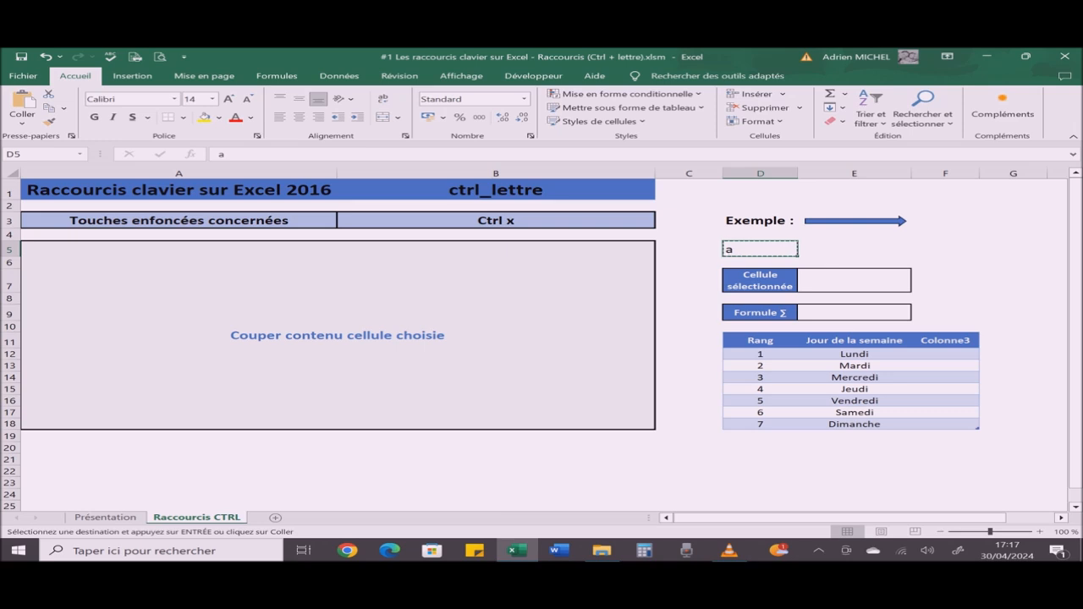
{"action": "left_click", "coordinate": [854, 249]}
{"action": "left_click", "coordinate": [946, 248]}
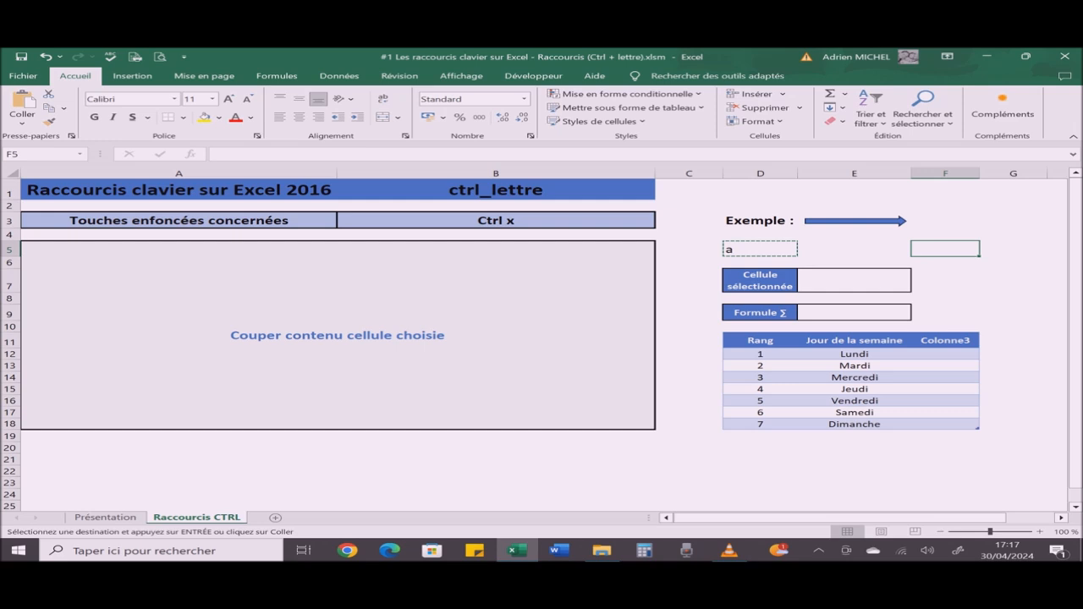
{"action": "key", "text": "ctrl+v"}
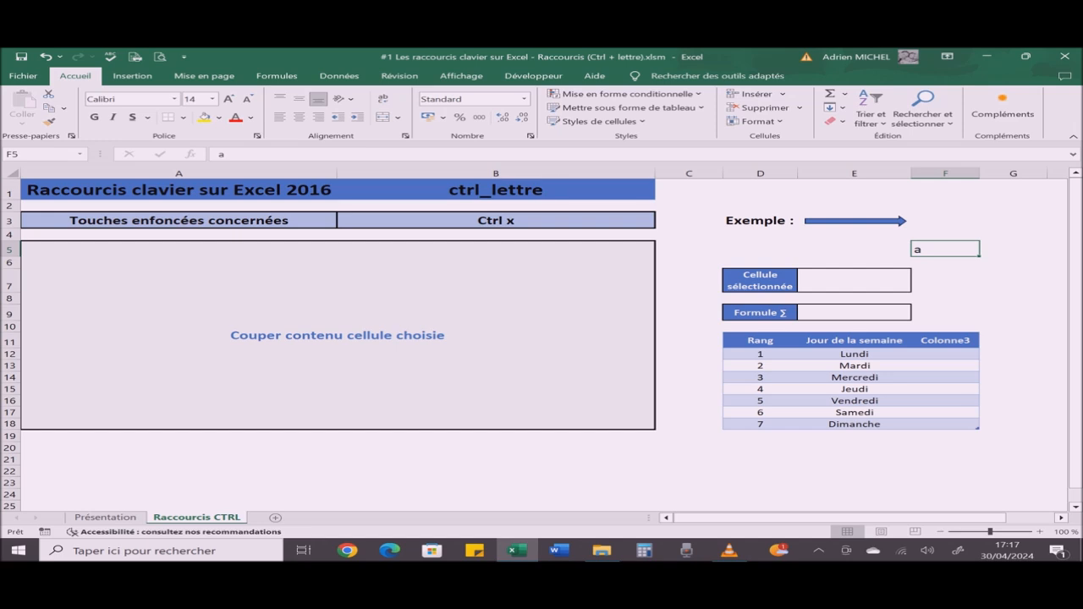
{"action": "key", "text": "ctrl+z"}
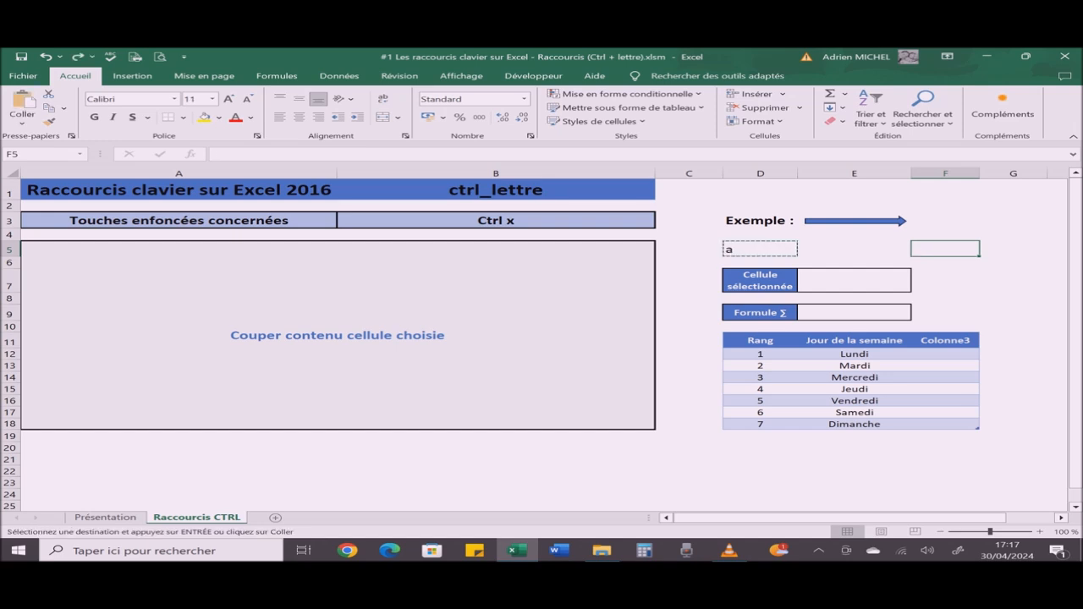
{"action": "key", "text": "Escape"}
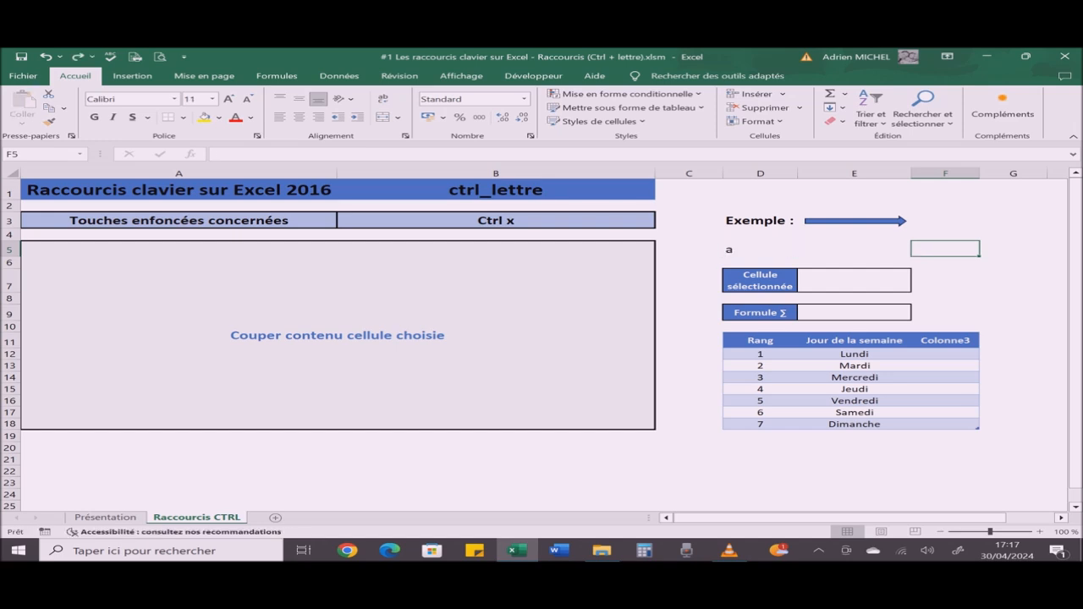
{"action": "left_click", "coordinate": [760, 249]}
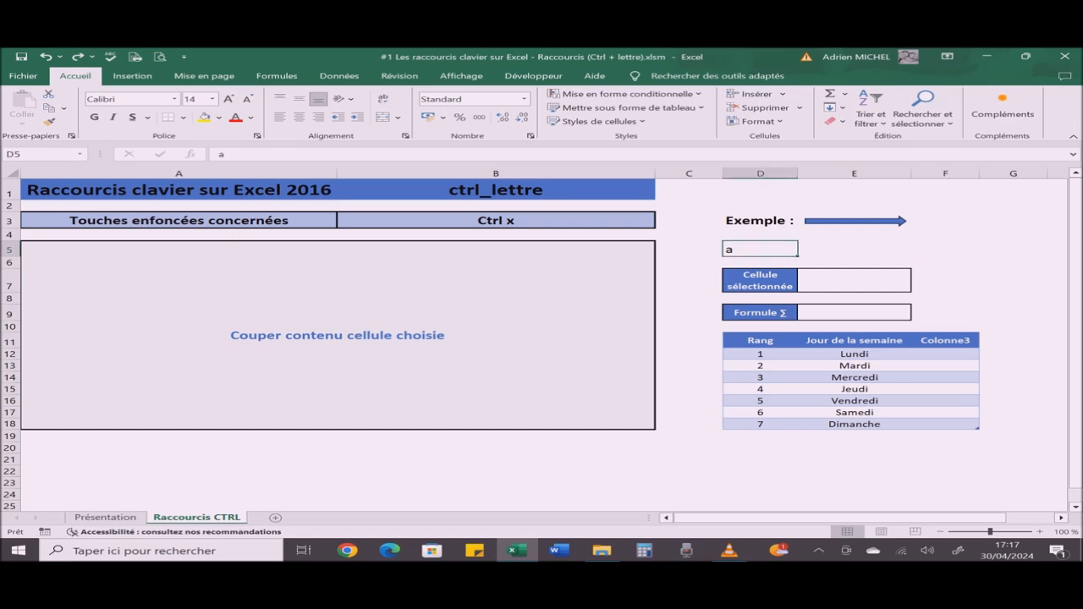
Step: Change the shortcut chosen in cell B3 to Ctrl y
{"action": "left_click", "coordinate": [496, 221]}
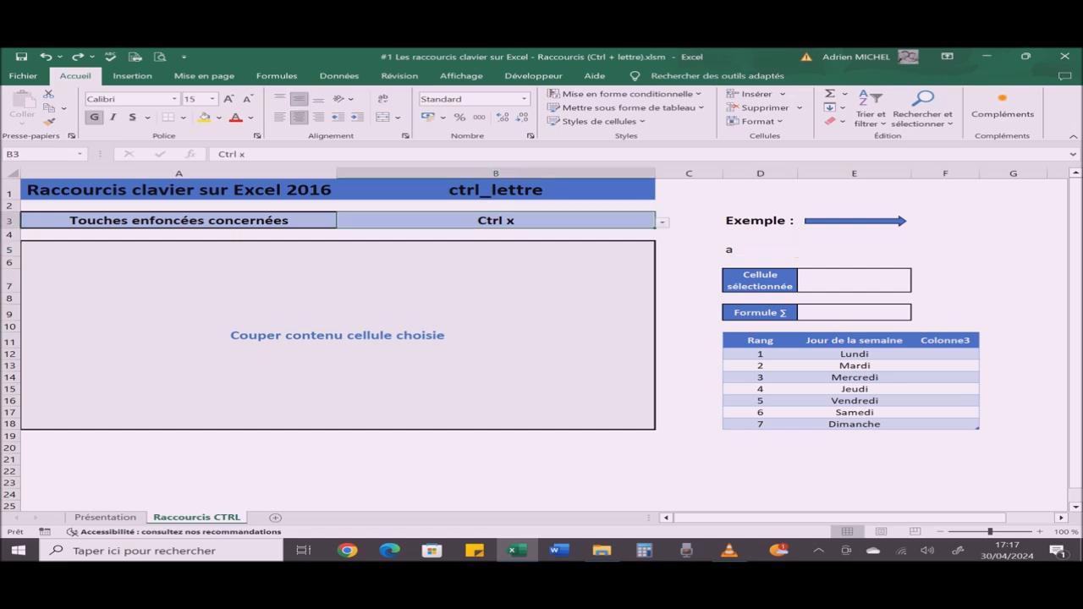
{"action": "key", "text": "alt+Down"}
{"action": "key", "text": "Down"}
{"action": "key", "text": "Return"}
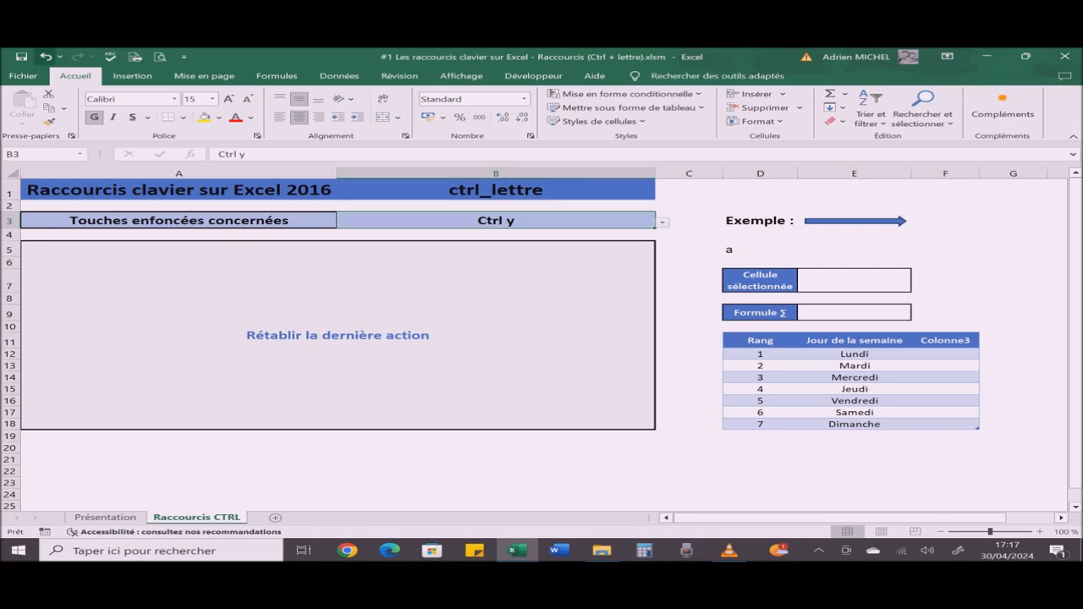
Step: View the history of actions that can be undone, close it and select cell D5
{"action": "left_click", "coordinate": [60, 56]}
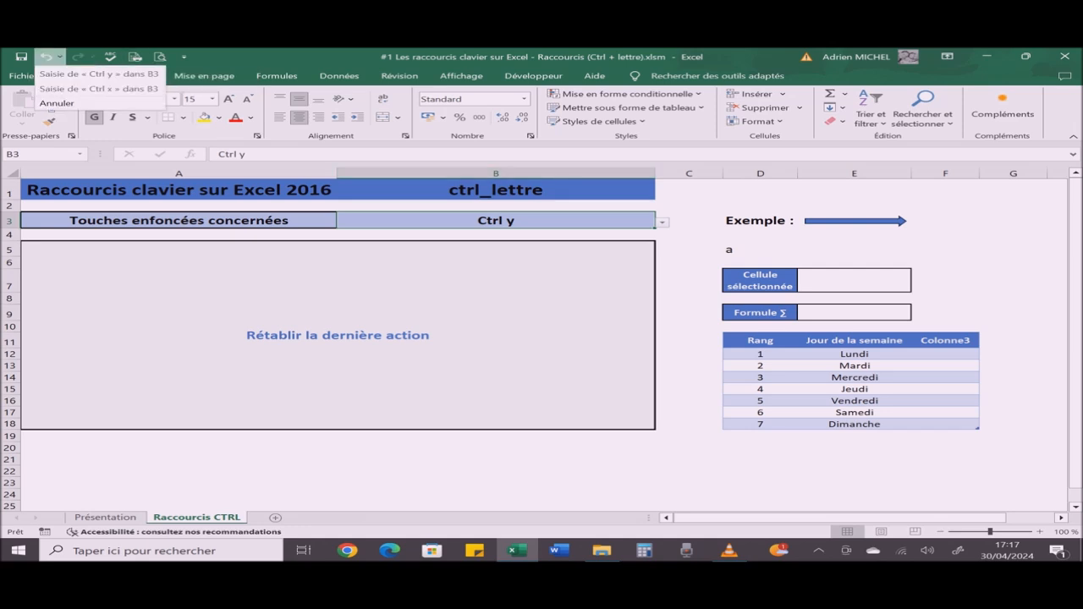
{"action": "left_click", "coordinate": [60, 56]}
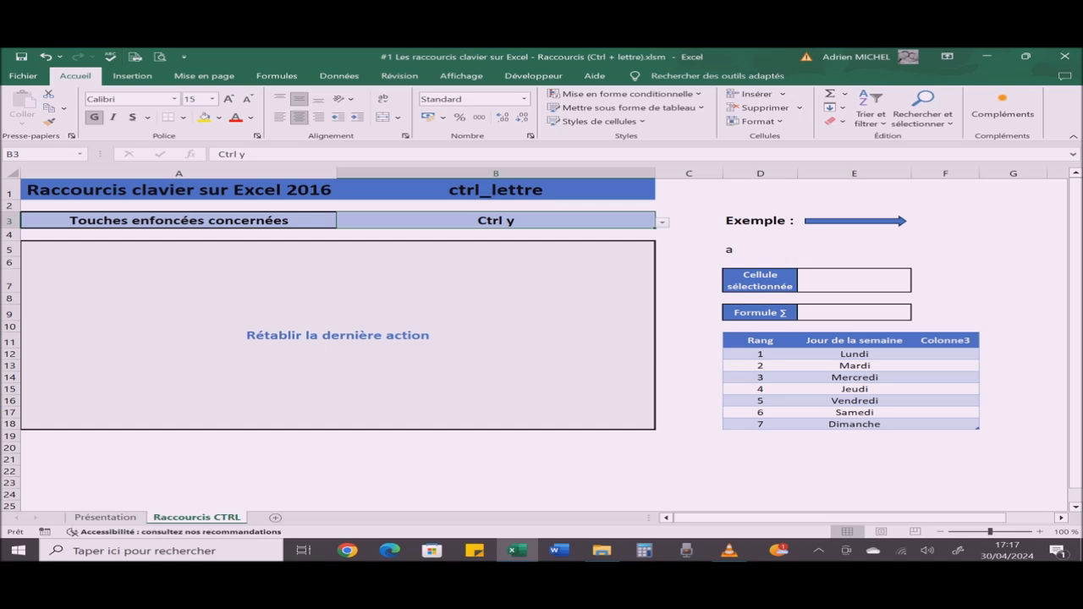
{"action": "left_click", "coordinate": [760, 249]}
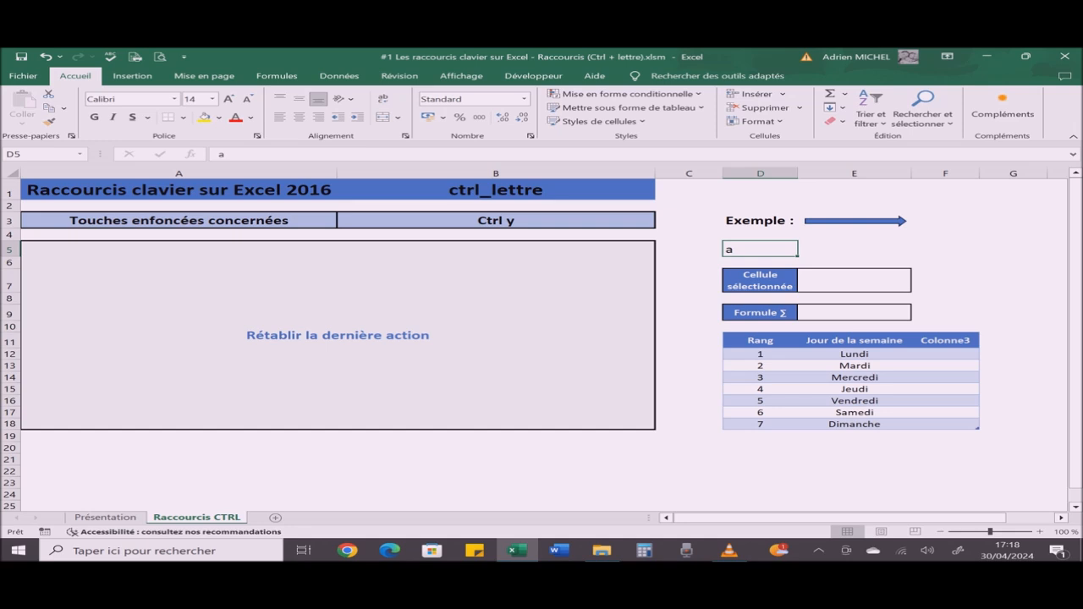
Step: Change the shortcut chosen in cell B3 to Ctrl z
{"action": "left_click", "coordinate": [496, 221]}
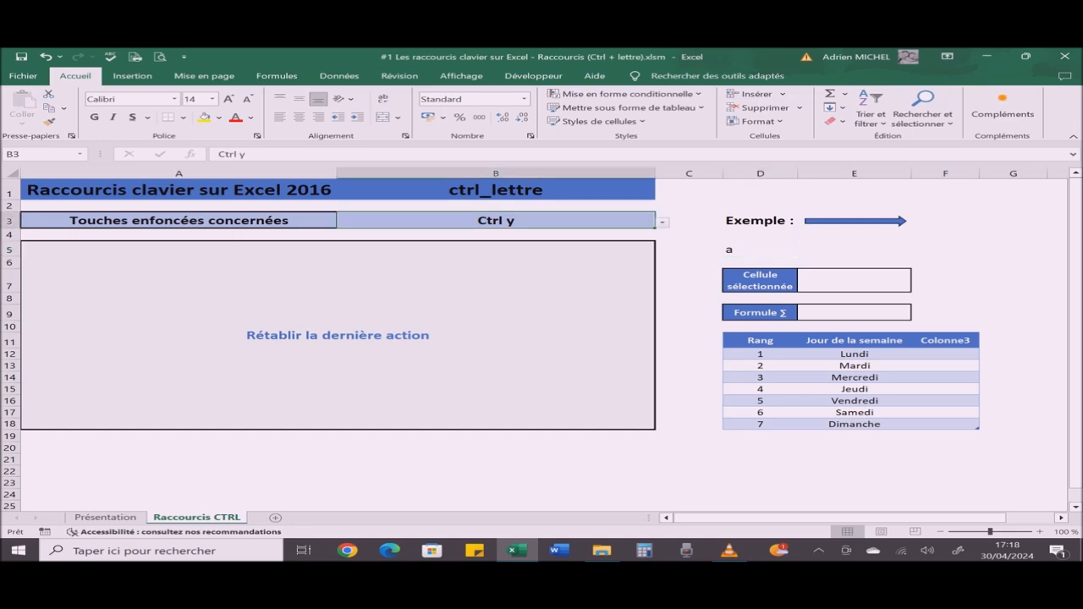
{"action": "left_click", "coordinate": [663, 222]}
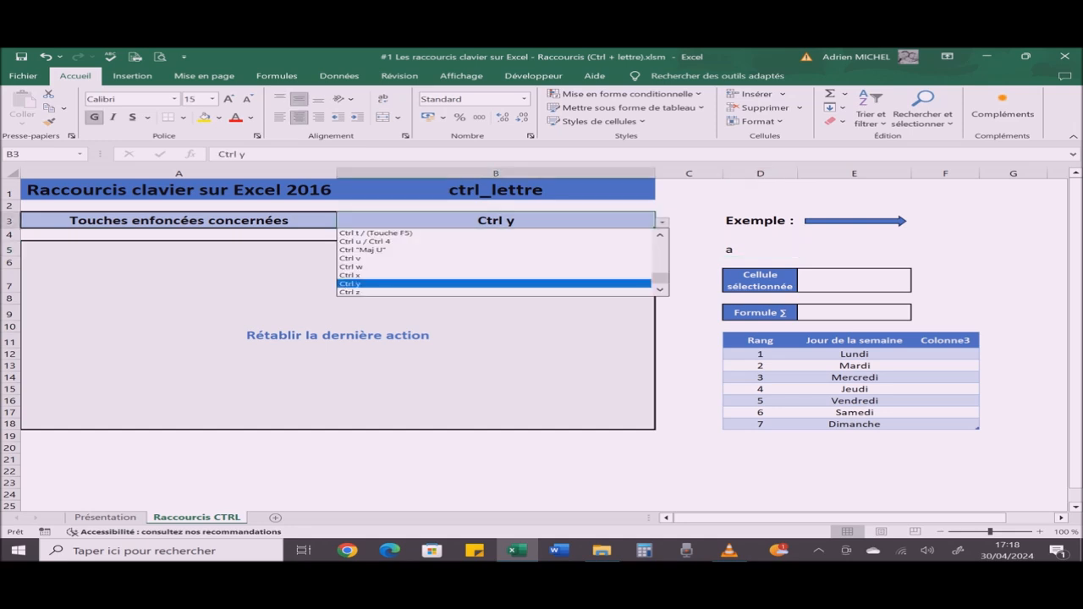
{"action": "key", "text": "Down"}
{"action": "key", "text": "Return"}
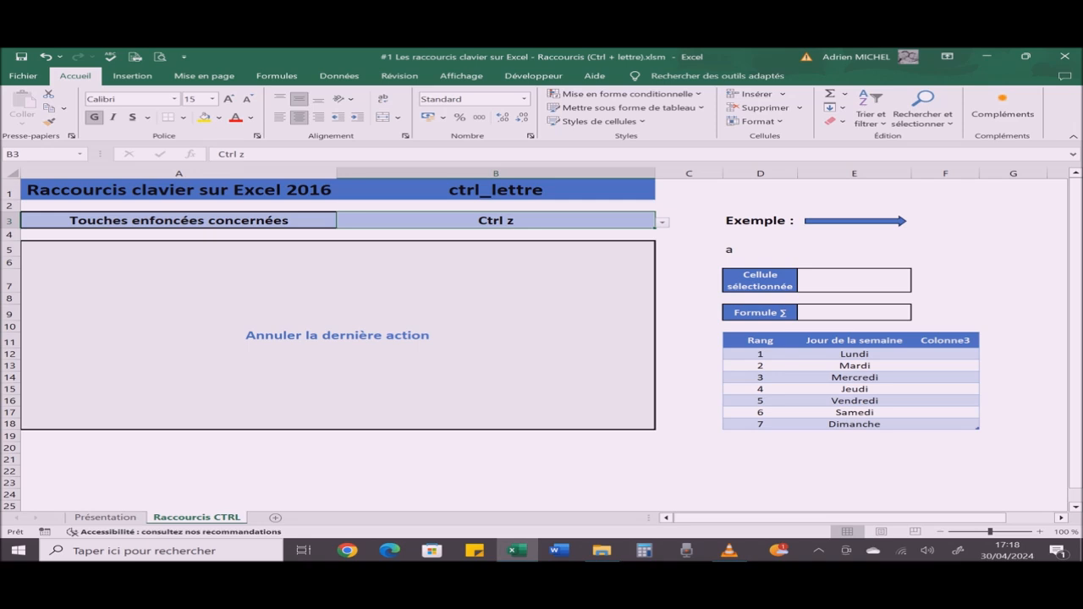
Step: With cell D5 selected, undo and redo the last action and save the workbook
{"action": "left_click", "coordinate": [760, 250]}
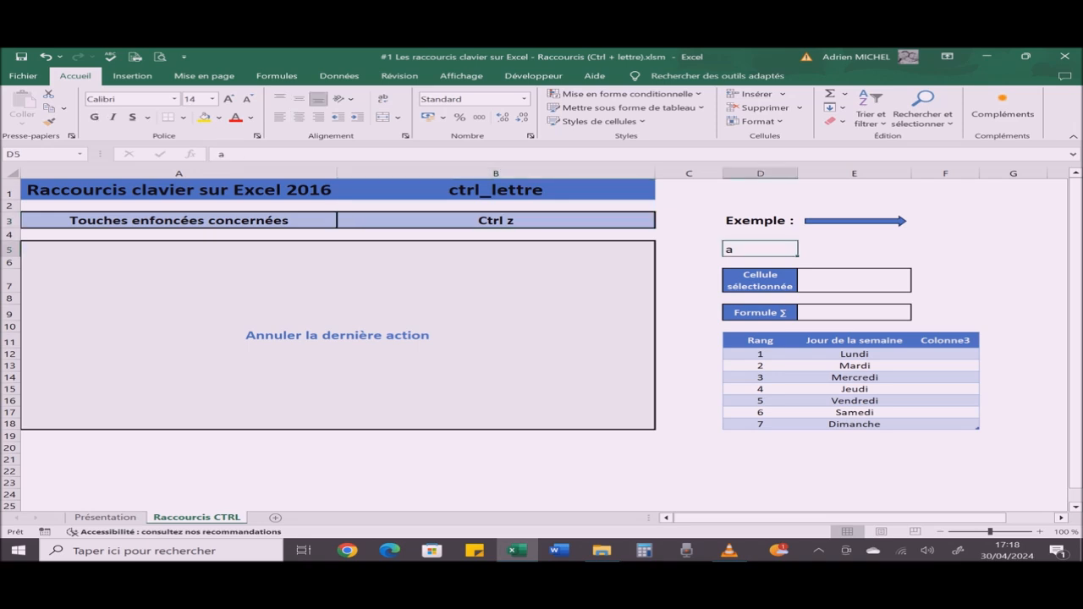
{"action": "key", "text": "ctrl+z"}
{"action": "key", "text": "ctrl+y"}
{"action": "left_click", "coordinate": [21, 57]}
{"action": "mouse_move", "coordinate": [729, 551]}
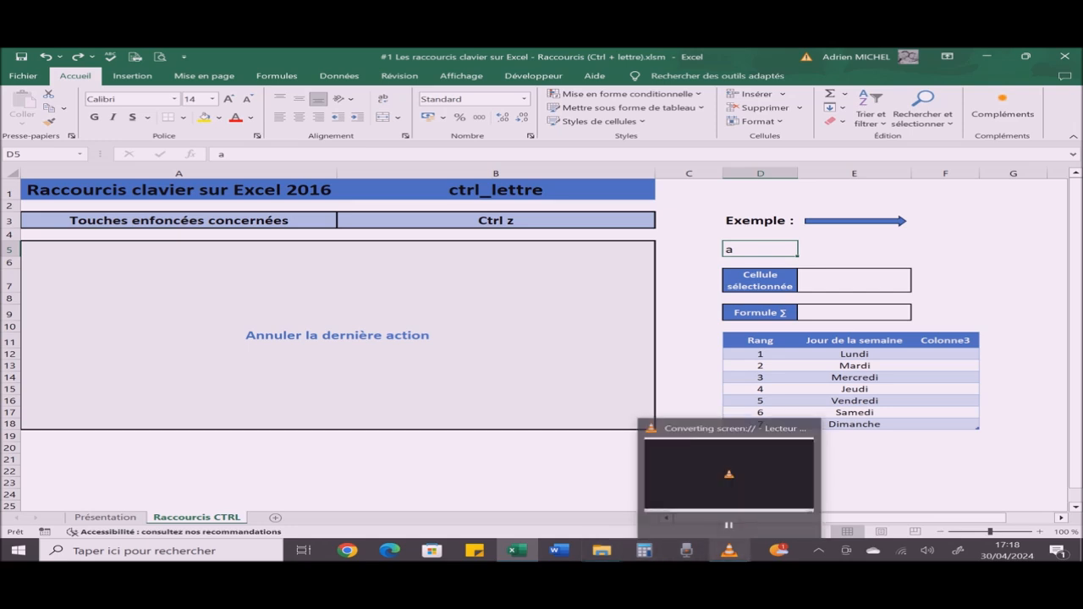